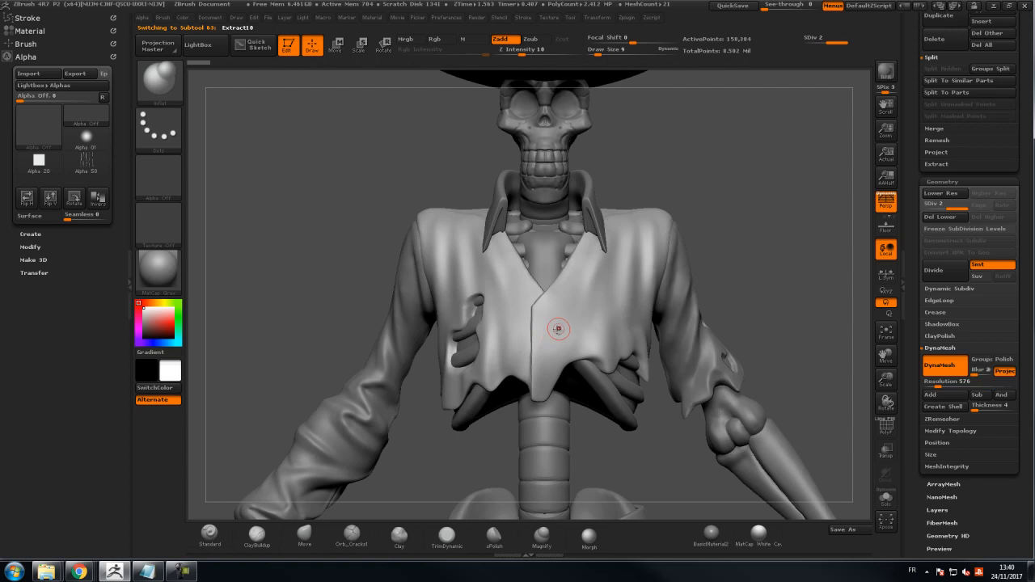
Step: Select the Extract11_02 shirt subtool and paint a small round mask at the centre of the chest with the MaskPen brush
{"action": "scroll", "coordinate": [912, 257], "scroll_direction": "up", "scroll_amount": 5}
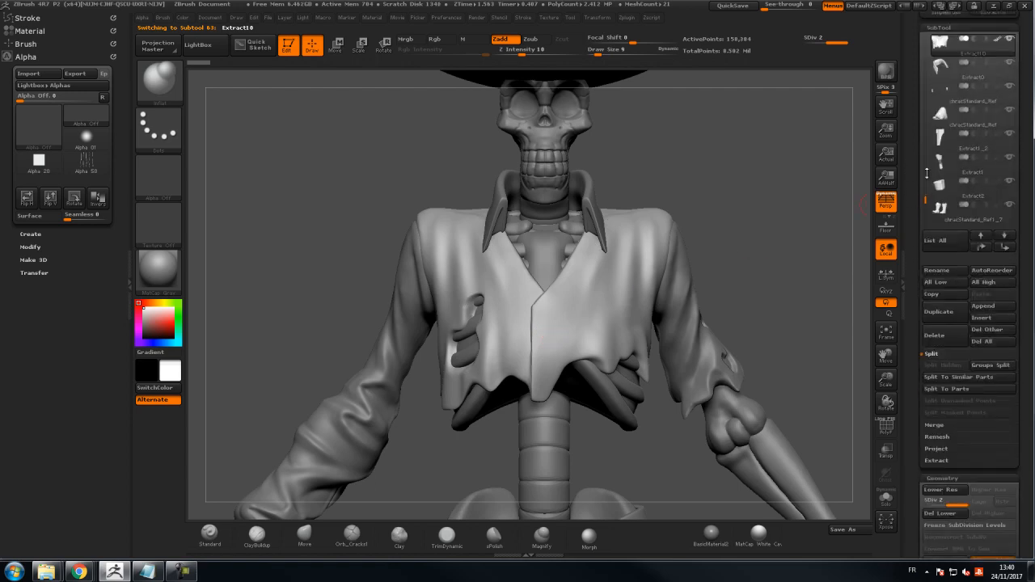
{"action": "left_click_drag", "start_coordinate": [924, 200], "coordinate": [925, 208]}
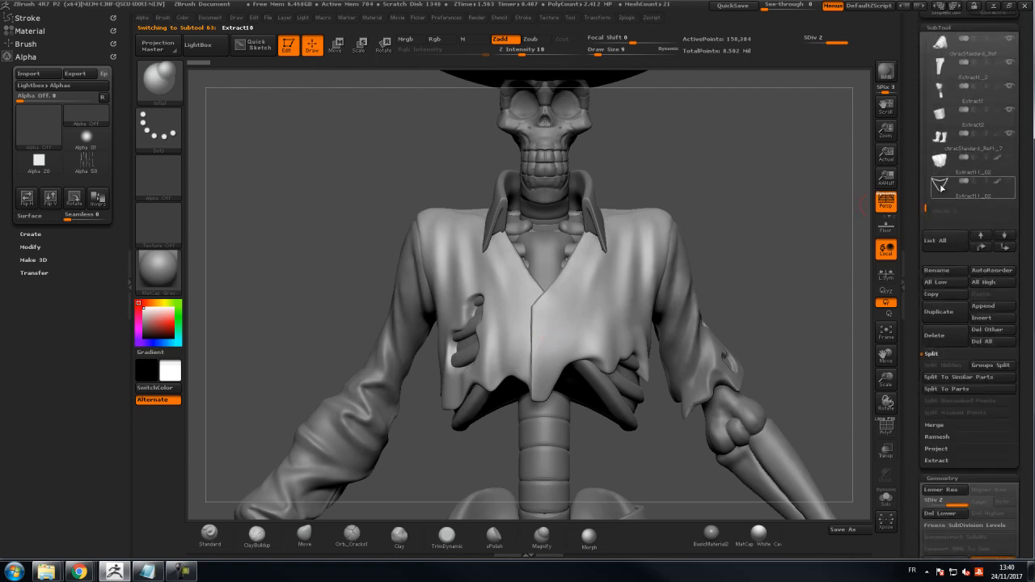
{"action": "left_click", "coordinate": [939, 166]}
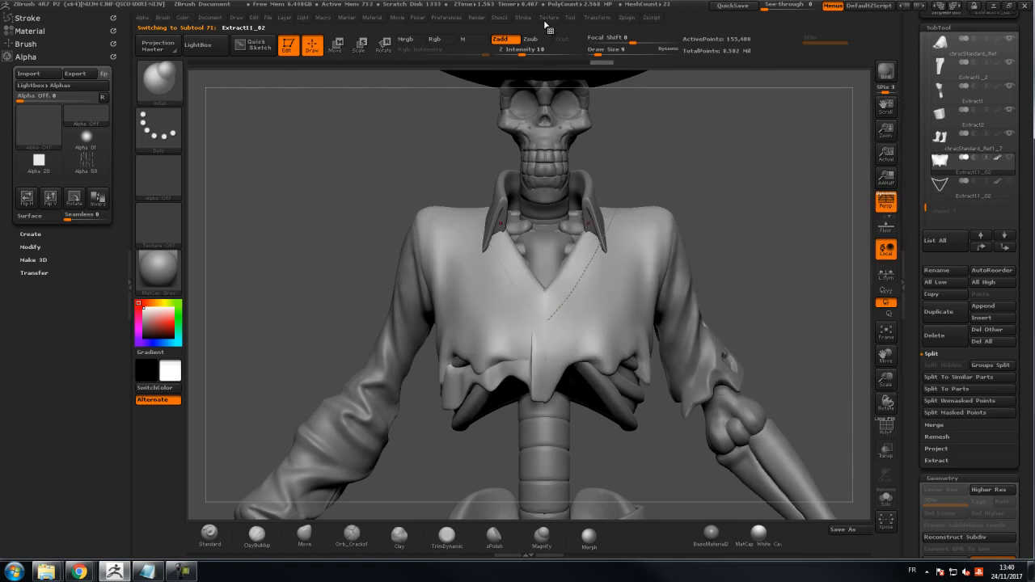
{"action": "left_click", "coordinate": [523, 17]}
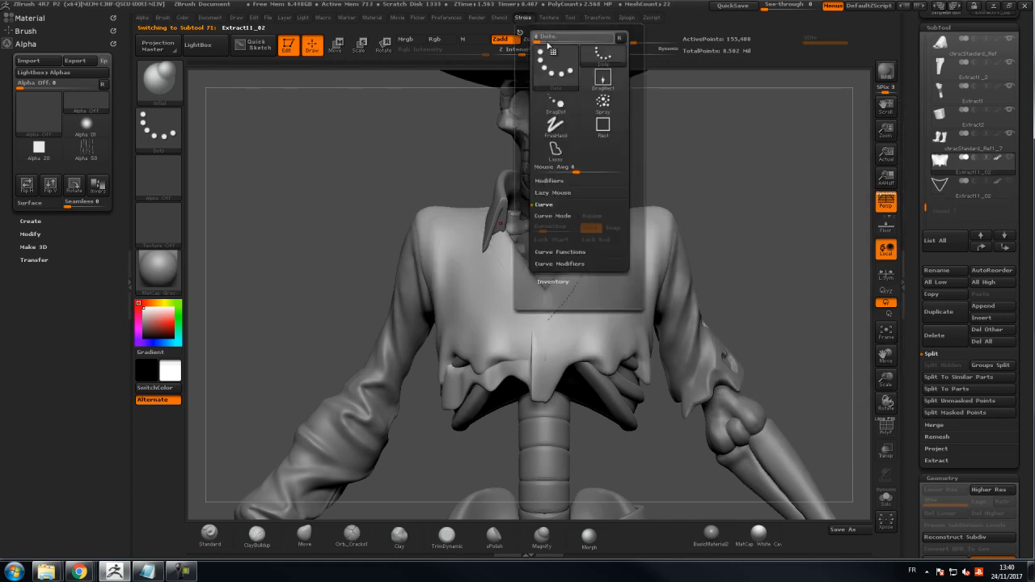
{"action": "left_click", "coordinate": [548, 217]}
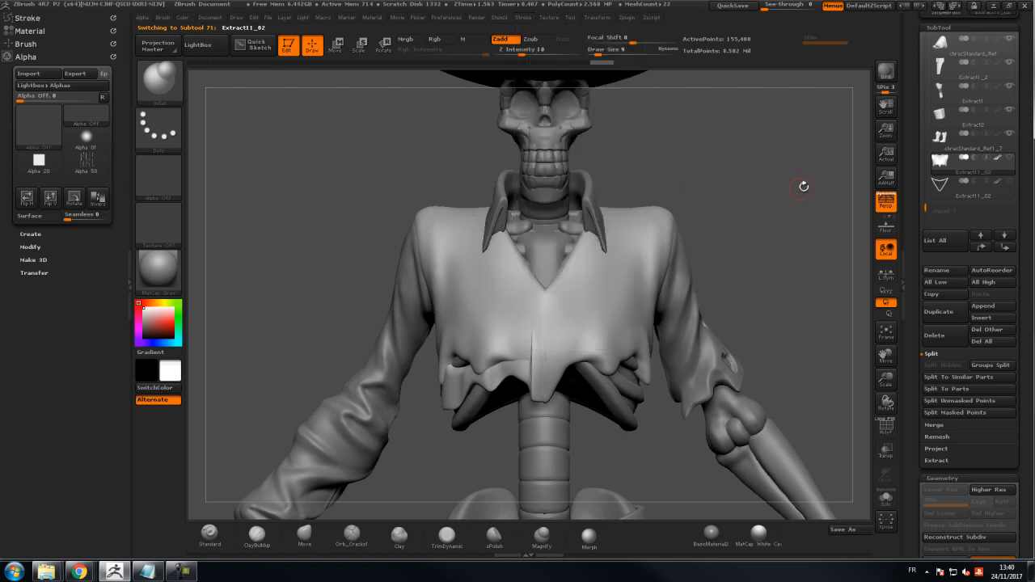
{"action": "key", "text": "ctrl"}
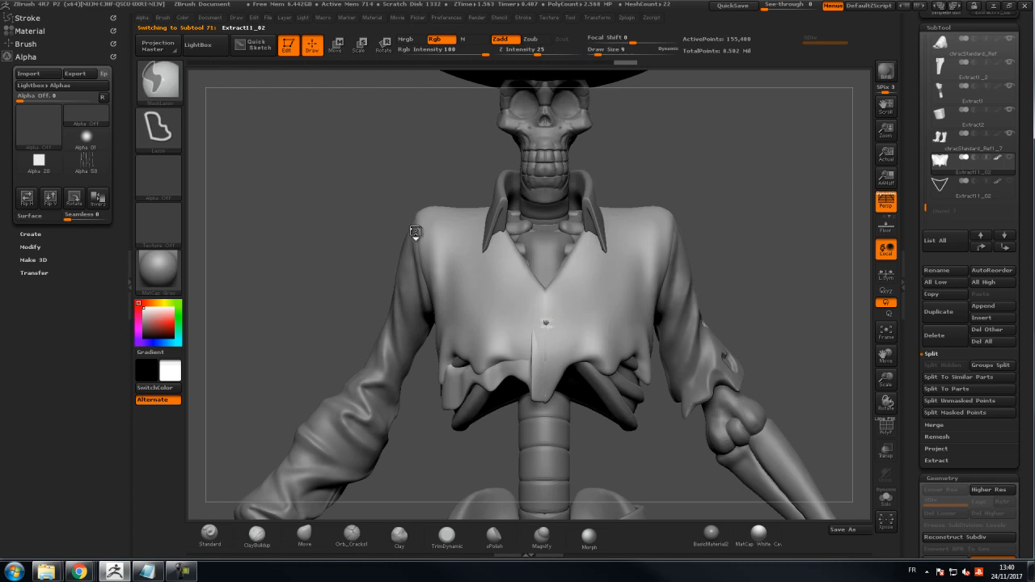
{"action": "left_click", "coordinate": [160, 81], "text": "ctrl"}
{"action": "left_click", "coordinate": [268, 94]}
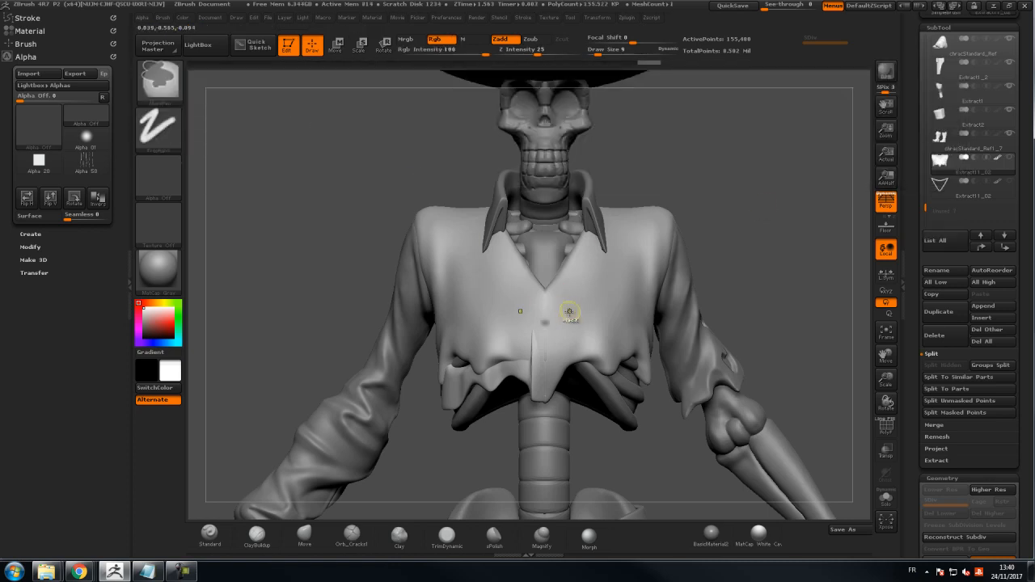
{"action": "left_click_drag", "start_coordinate": [545, 322], "coordinate": [545, 322]}
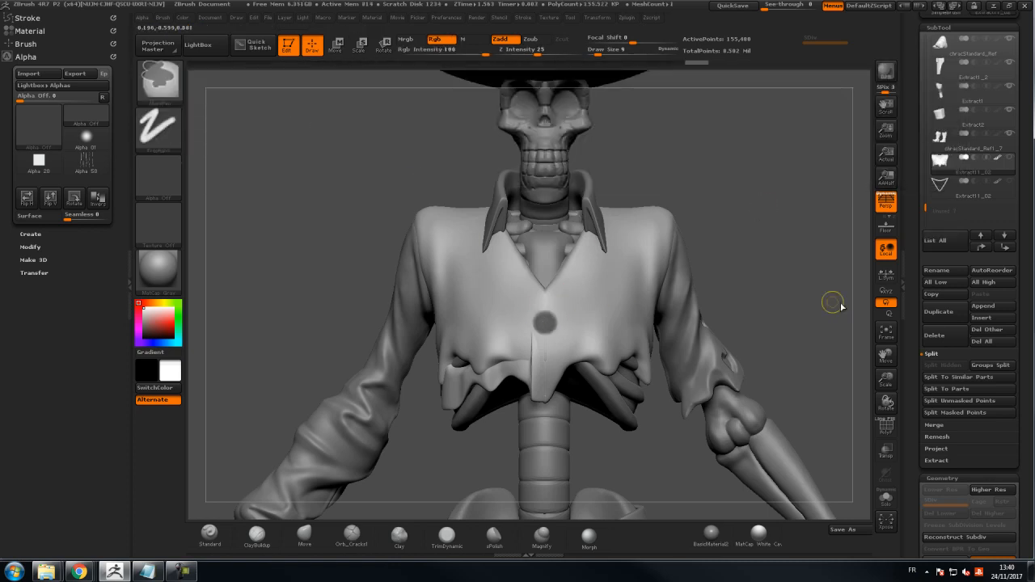
Step: Extract the masked circle from the shirt as a new subtool with a thickness of 0.02 and select it
{"action": "left_click", "coordinate": [936, 460]}
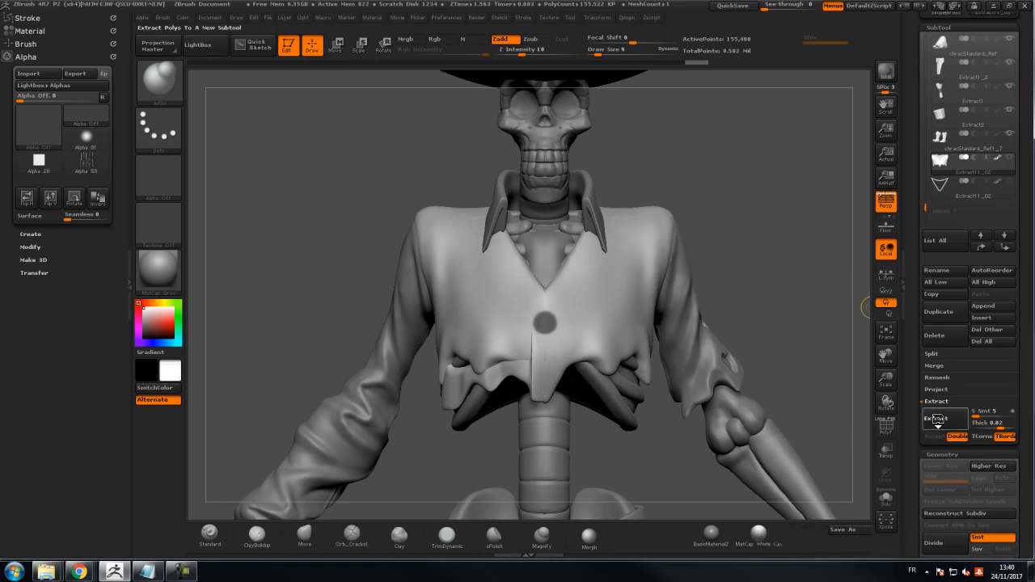
{"action": "left_click", "coordinate": [936, 418]}
{"action": "left_click", "coordinate": [936, 436]}
{"action": "left_click", "coordinate": [946, 183]}
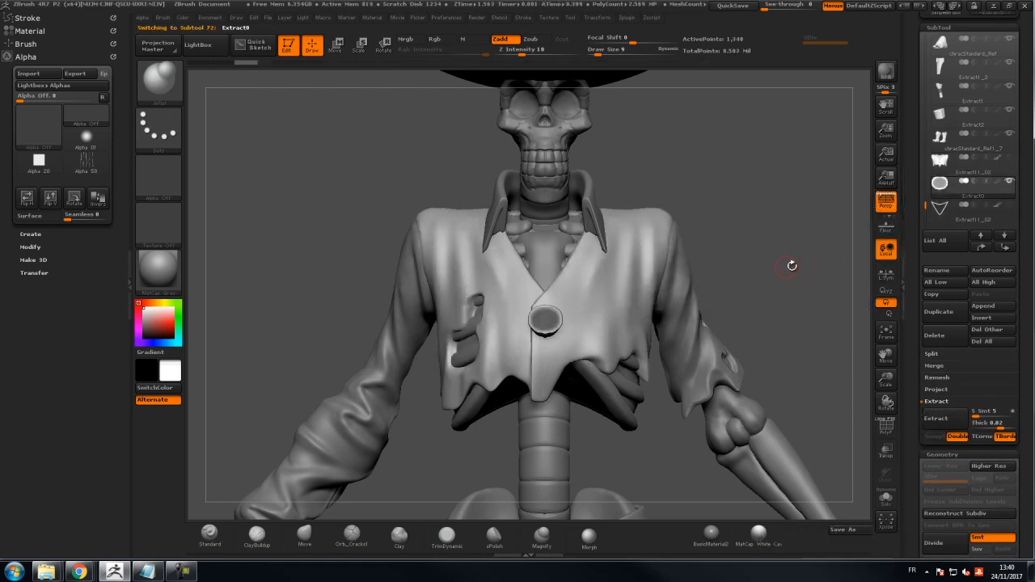
Step: Raise the ShadowBox resolution and convert the extracted disc into a ShadowBox
{"action": "left_click_drag", "start_coordinate": [762, 259], "coordinate": [752, 151]}
{"action": "left_click_drag", "start_coordinate": [906, 322], "coordinate": [907, 212]}
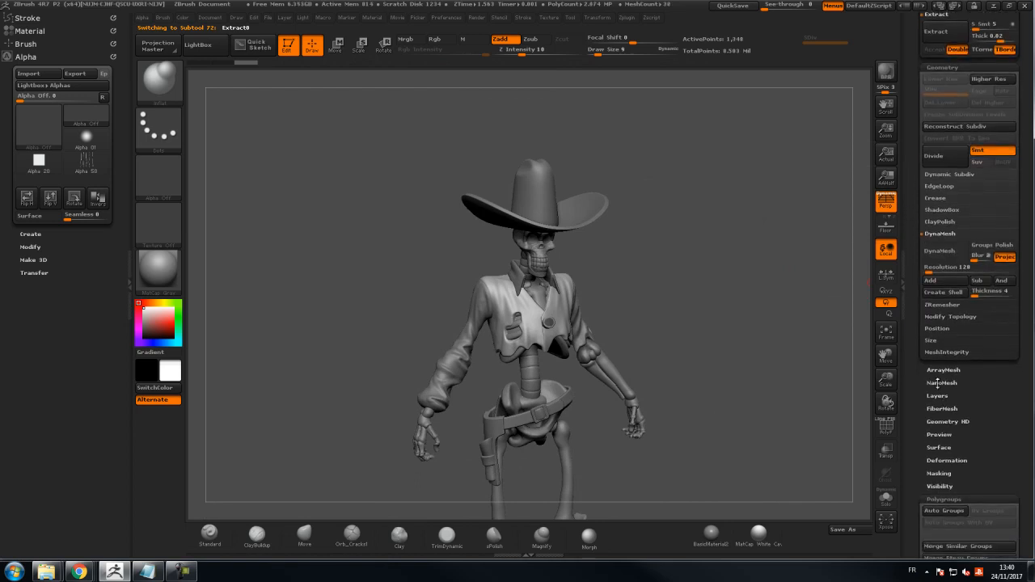
{"action": "left_click", "coordinate": [944, 210]}
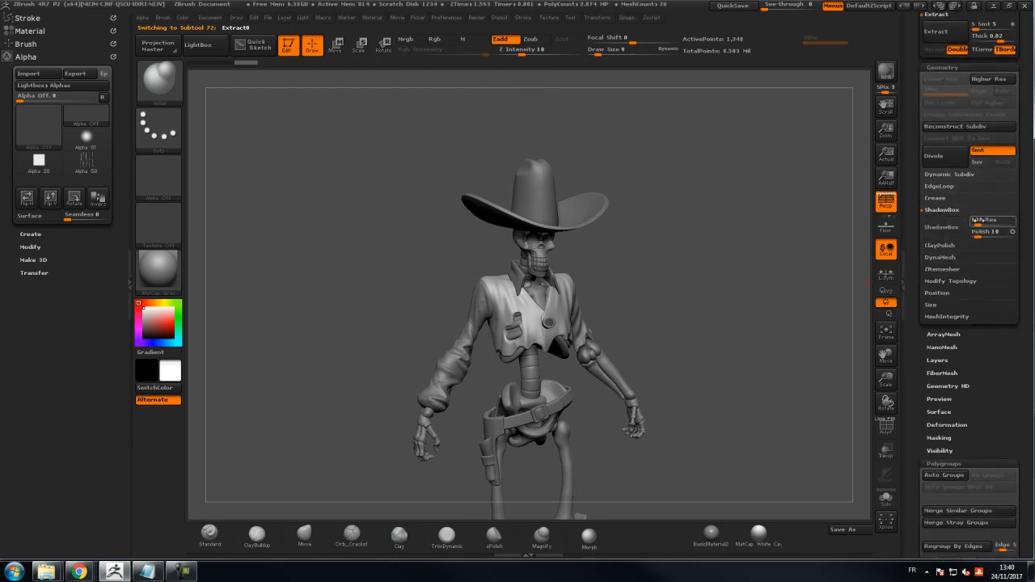
{"action": "type", "text": "12"}
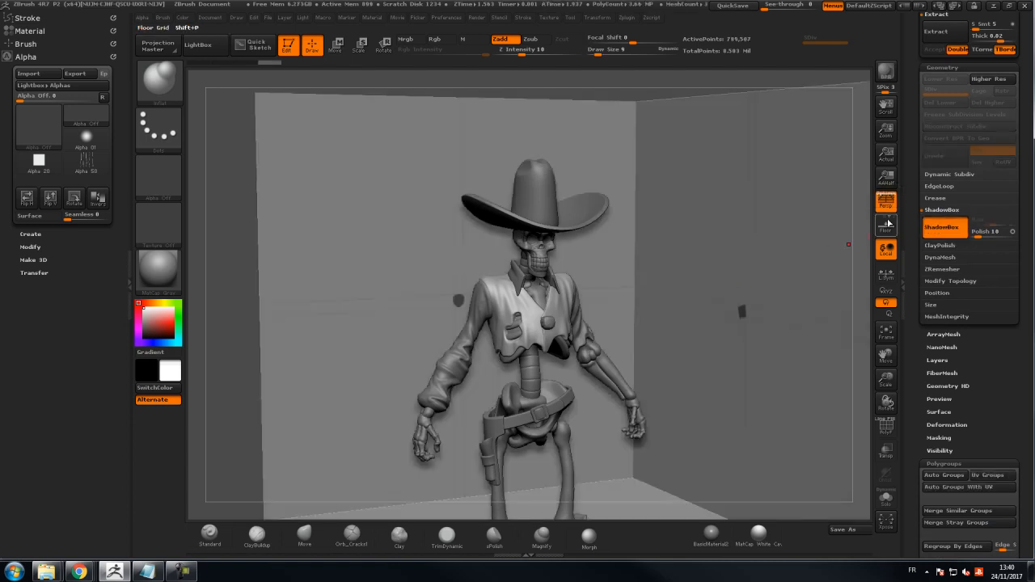
Step: Hide all the other subtools so that only the ShadowBox subtool is shown
{"action": "scroll", "coordinate": [1010, 301], "scroll_direction": "up", "scroll_amount": 10}
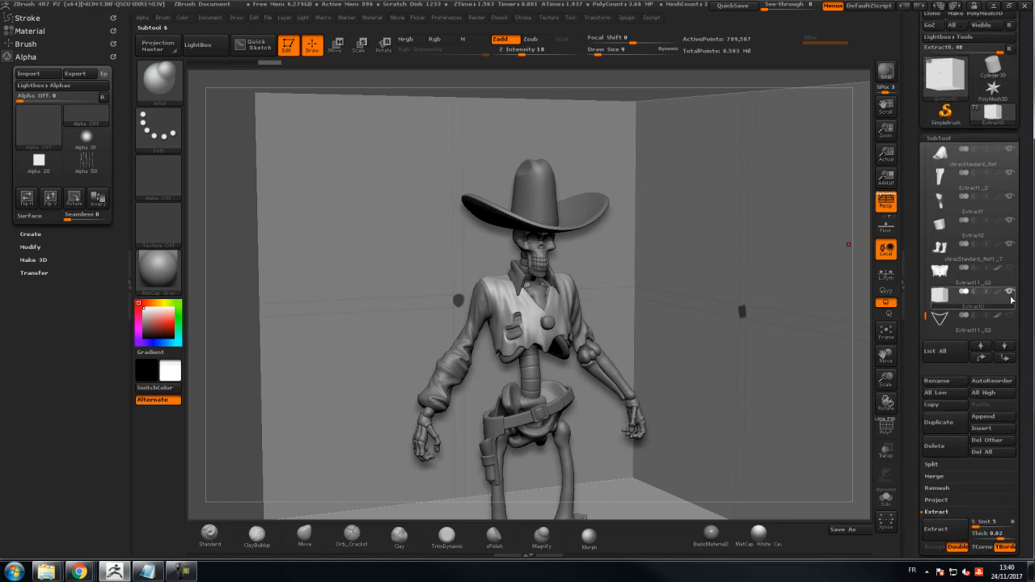
{"action": "left_click", "coordinate": [1010, 293]}
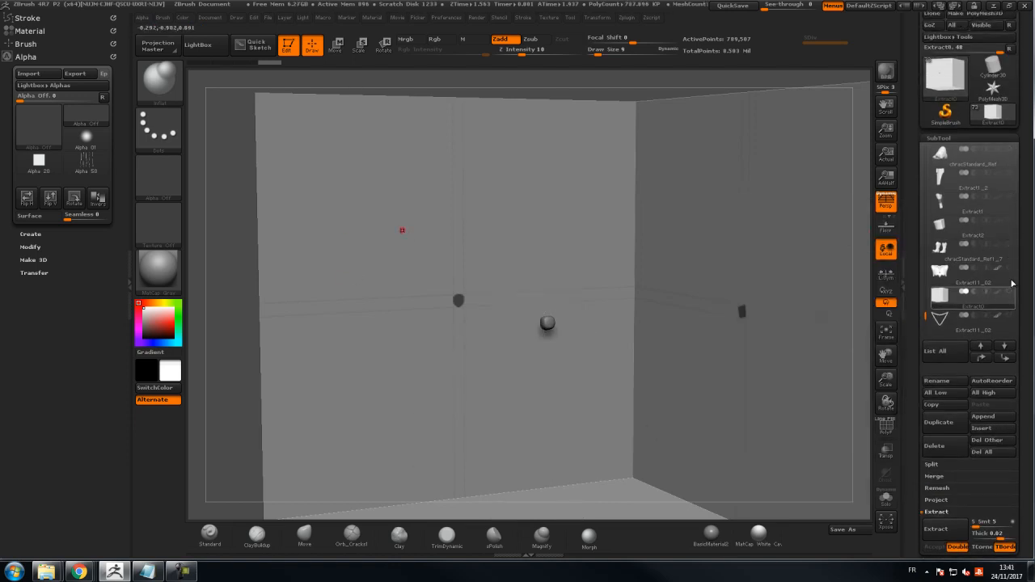
{"action": "mouse_move", "coordinate": [1004, 196]}
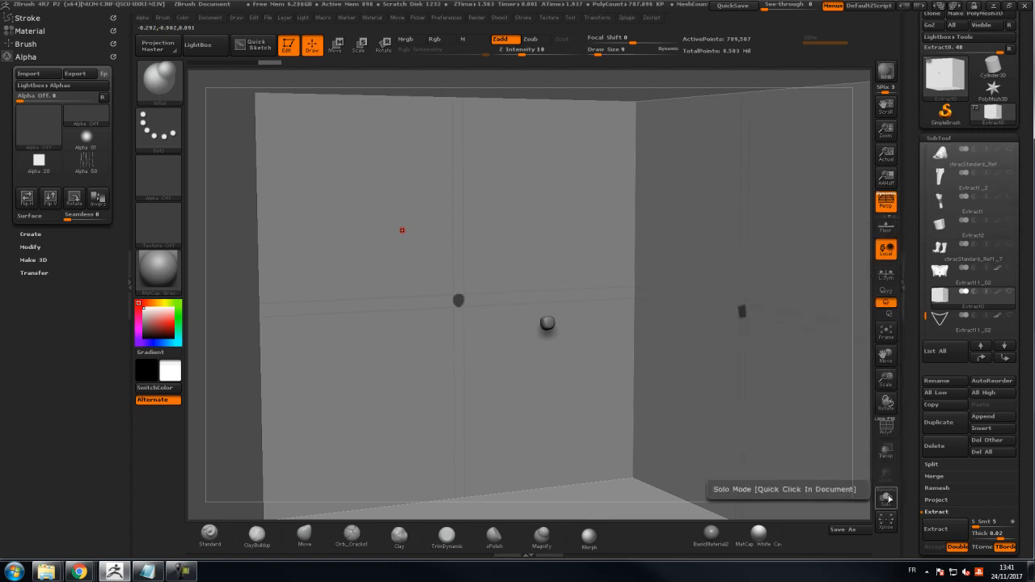
{"action": "left_click", "coordinate": [887, 500]}
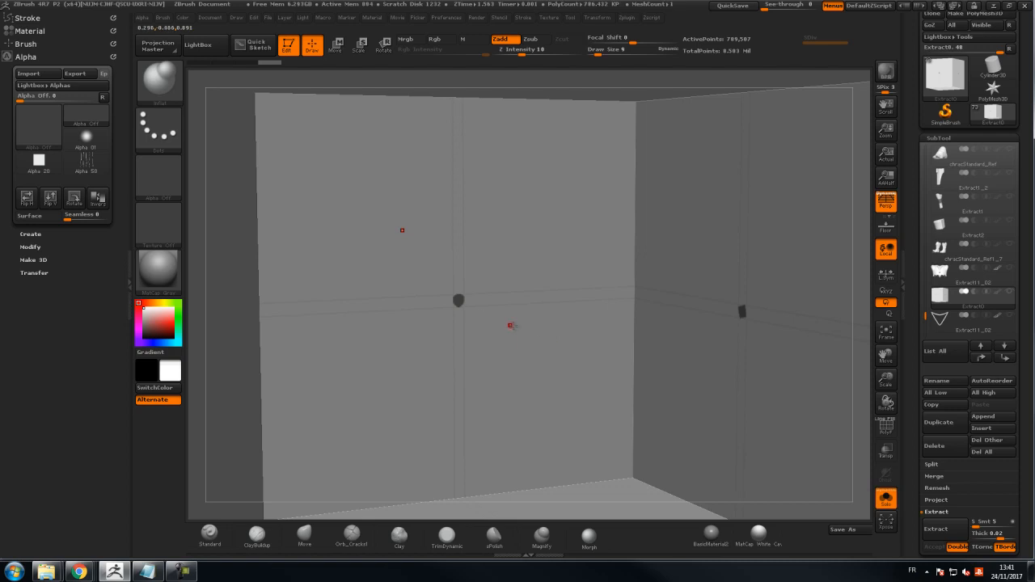
{"action": "left_click", "coordinate": [887, 499]}
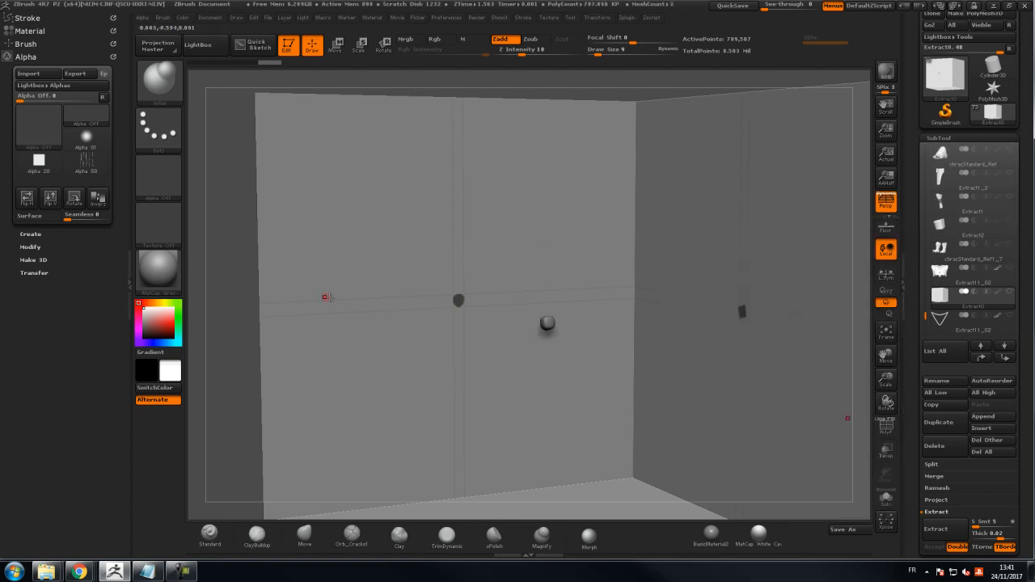
Step: Clear the existing masks from the ShadowBox walls and view its back wall straight on with perspective turned off
{"action": "left_click_drag", "start_coordinate": [234, 319], "coordinate": [397, 158], "text": "alt"}
{"action": "left_click_drag", "start_coordinate": [294, 162], "coordinate": [278, 200], "text": "ctrl"}
{"action": "left_click_drag", "start_coordinate": [723, 142], "coordinate": [663, 149], "text": "shift"}
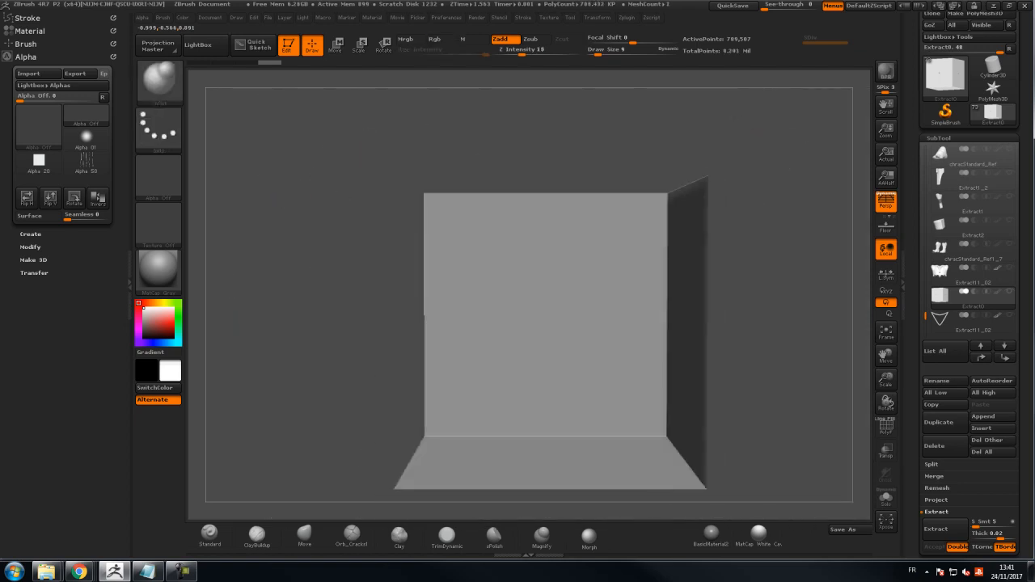
{"action": "left_click", "coordinate": [890, 203]}
{"action": "left_click_drag", "start_coordinate": [766, 168], "coordinate": [778, 193], "text": "alt"}
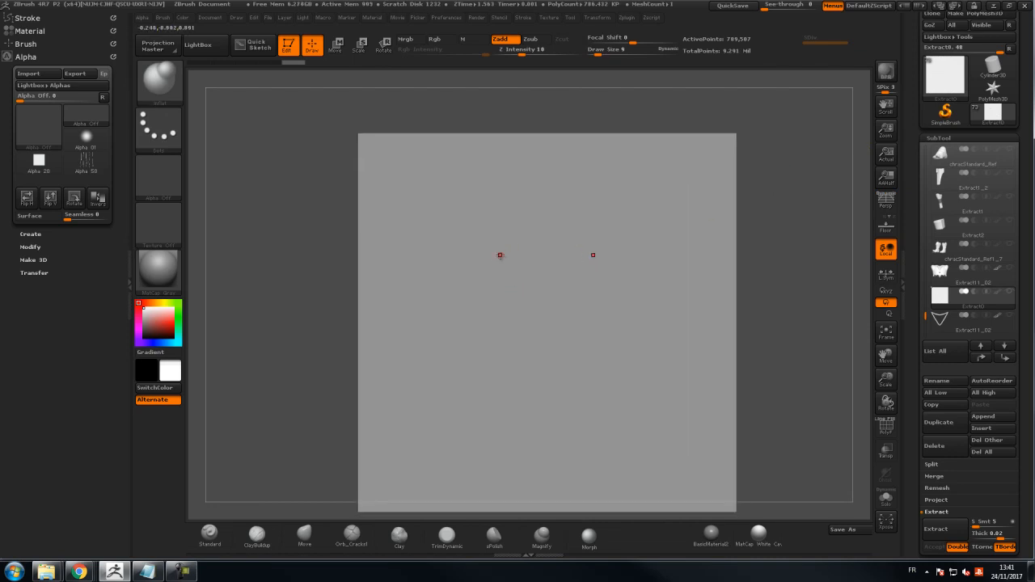
Step: Turn on LazyMouse for the MaskPen brush and set the draw size to 20
{"action": "key", "text": "ctrl"}
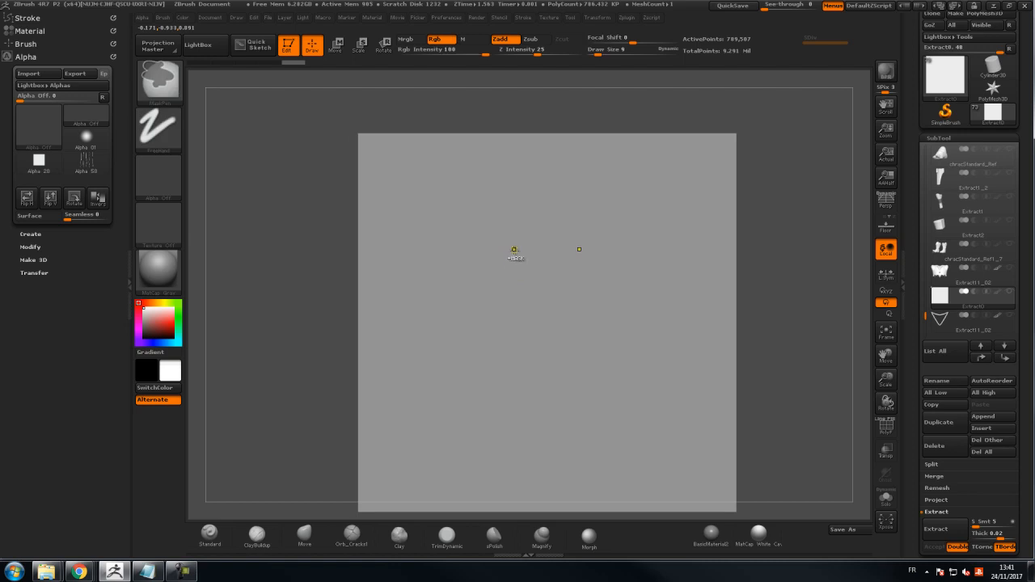
{"action": "left_click", "coordinate": [523, 19]}
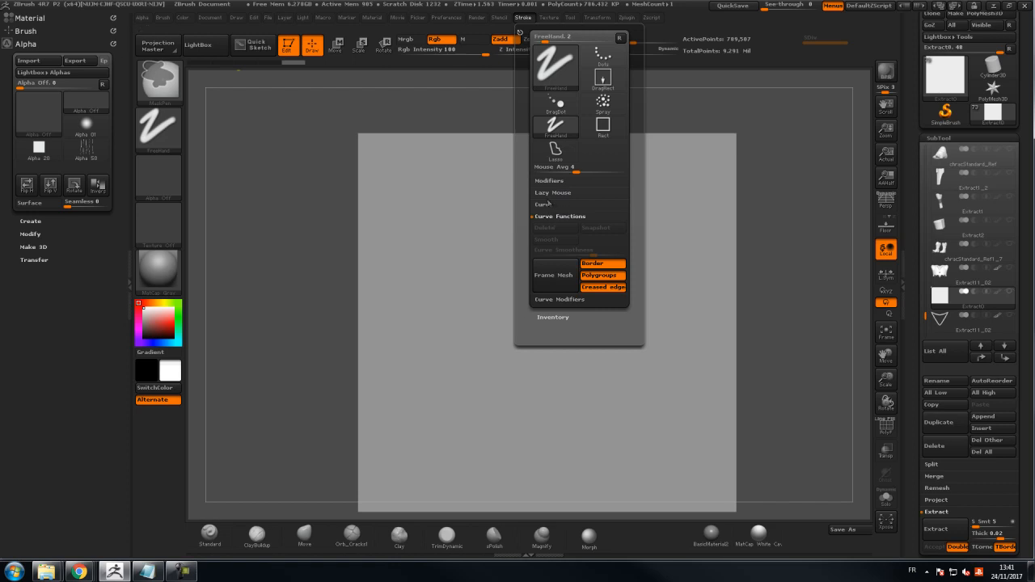
{"action": "left_click", "coordinate": [551, 192]}
{"action": "left_click", "coordinate": [555, 205]}
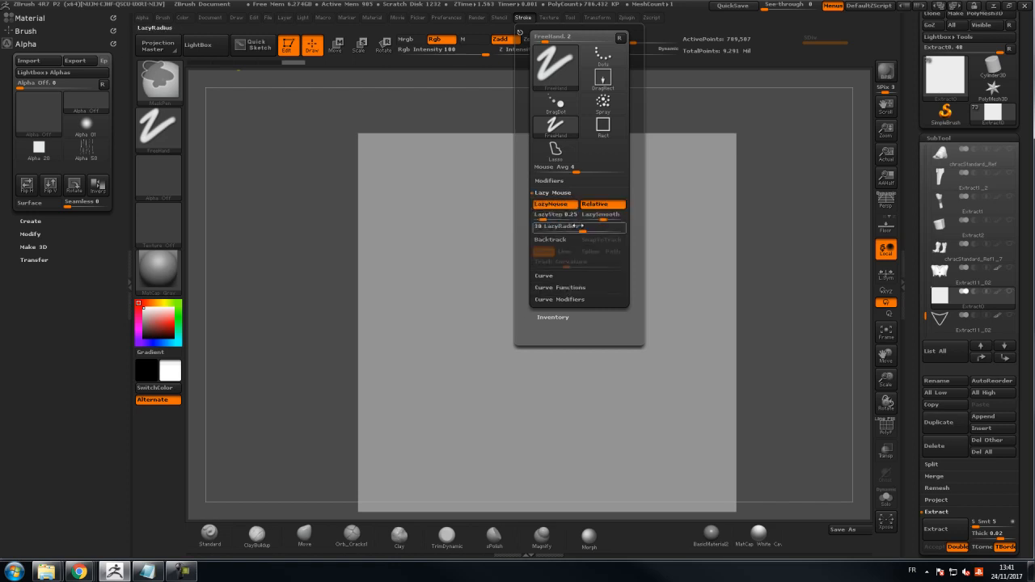
{"action": "key", "text": "ctrl"}
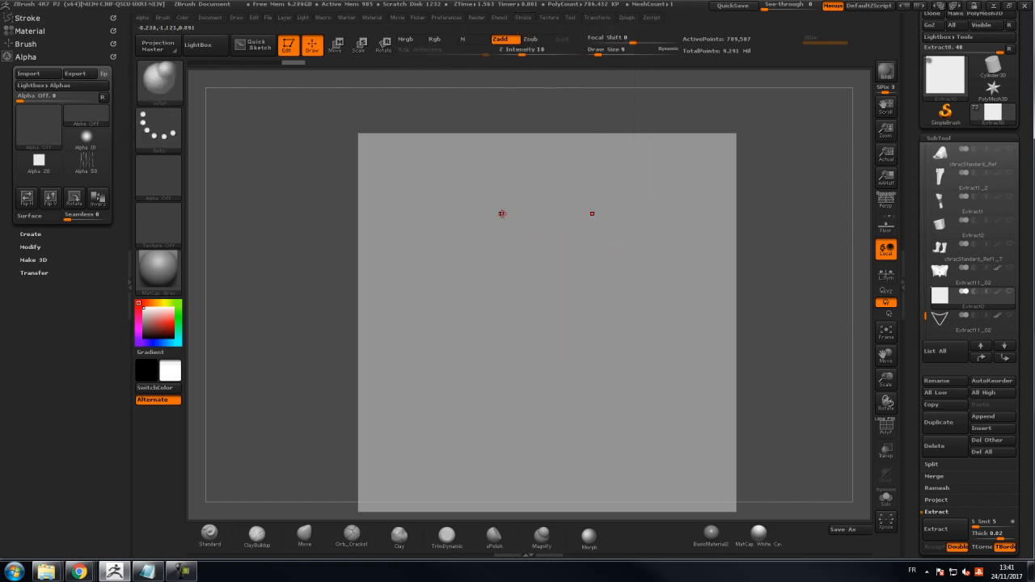
{"action": "type", "text": "s1"}
{"action": "key", "text": "ctrl"}
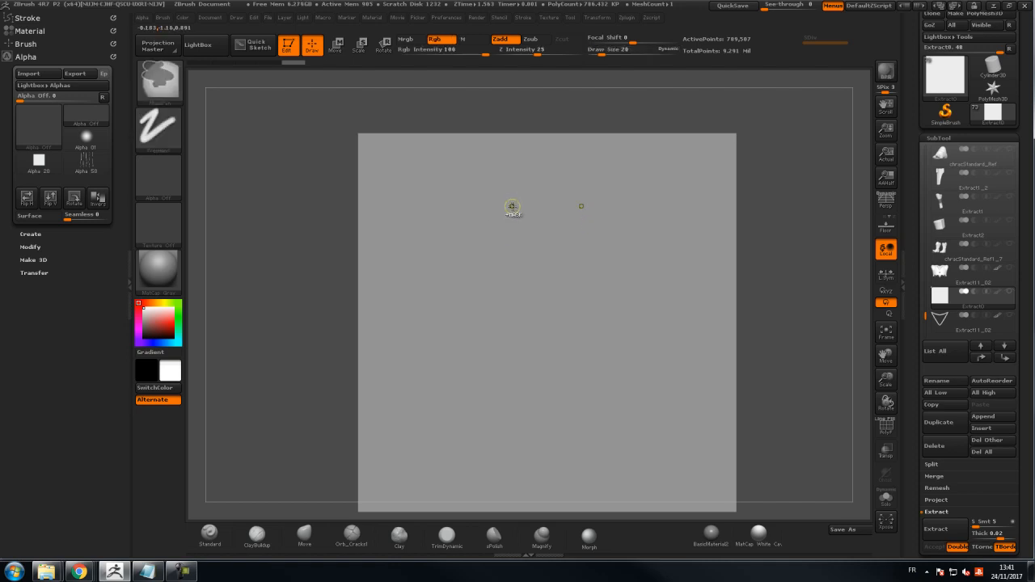
{"action": "mouse_move", "coordinate": [507, 212]}
{"action": "left_mouse_down", "text": "ctrl"}
{"action": "mouse_move", "coordinate": [497, 257]}
{"action": "mouse_move", "coordinate": [505, 283]}
{"action": "mouse_move", "coordinate": [558, 324]}
{"action": "left_mouse_up", "text": "ctrl"}
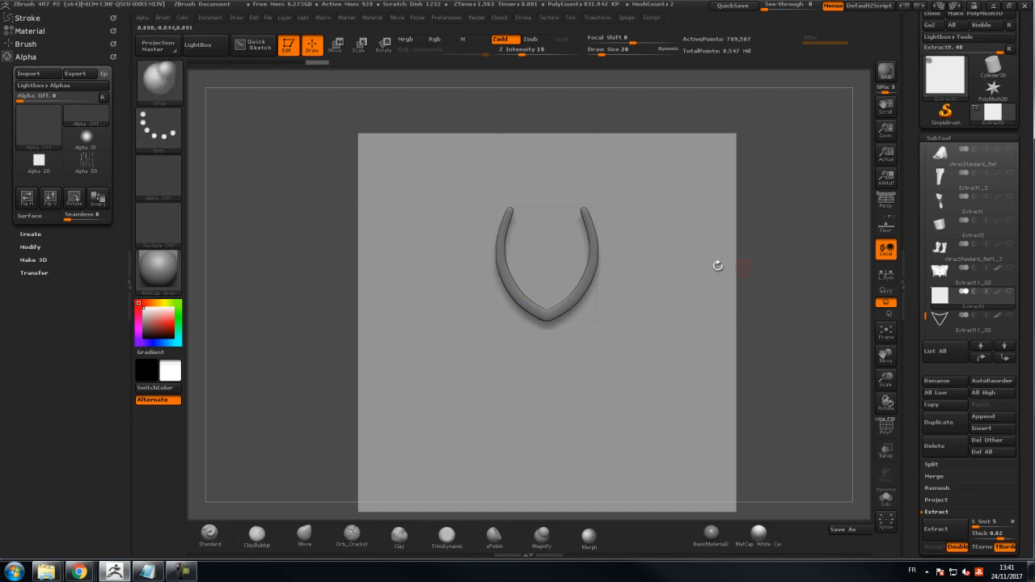
{"action": "mouse_move", "coordinate": [966, 321]}
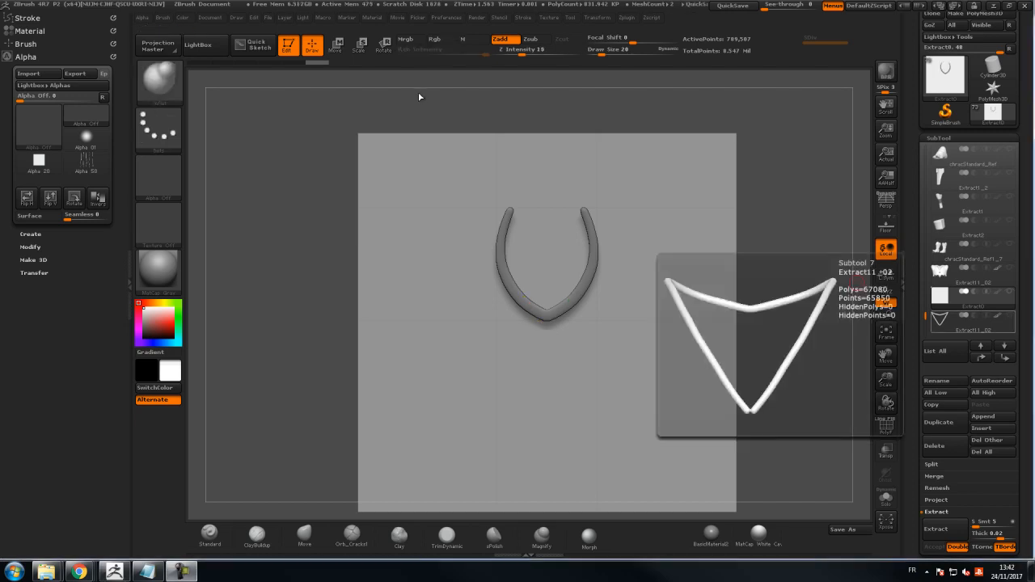
{"action": "left_click_drag", "start_coordinate": [789, 143], "coordinate": [782, 153]}
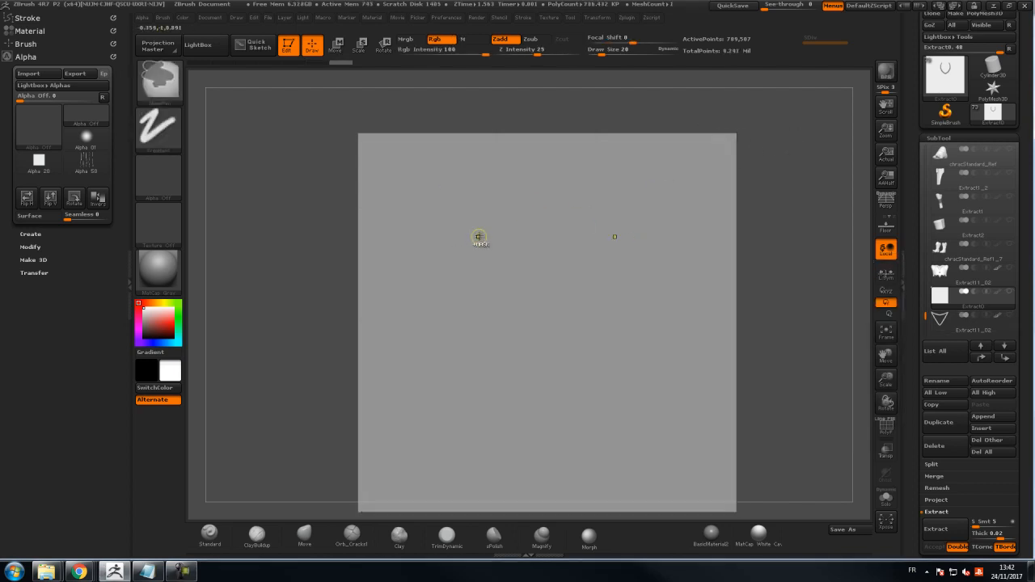
Step: Paint mirrored mask strokes on the back wall: a curved pair with forked upper ends and, below it, an outward-sweeping pair thickened near the inner ends
{"action": "mouse_move", "coordinate": [486, 242]}
{"action": "left_mouse_down", "text": "ctrl"}
{"action": "mouse_move", "coordinate": [471, 284]}
{"action": "mouse_move", "coordinate": [506, 327]}
{"action": "left_mouse_up", "text": "ctrl"}
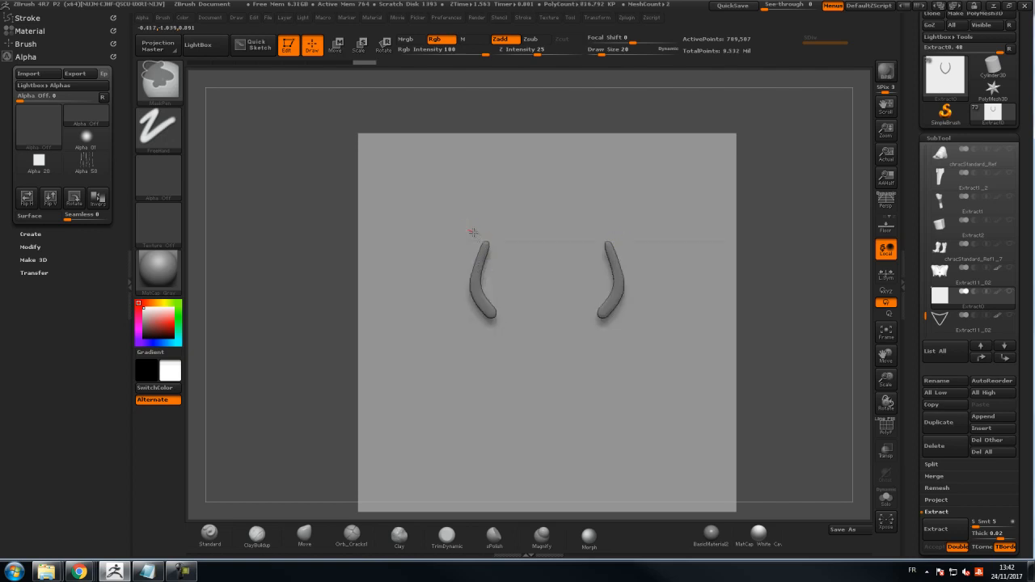
{"action": "left_click_drag", "start_coordinate": [483, 241], "coordinate": [482, 298], "text": "ctrl"}
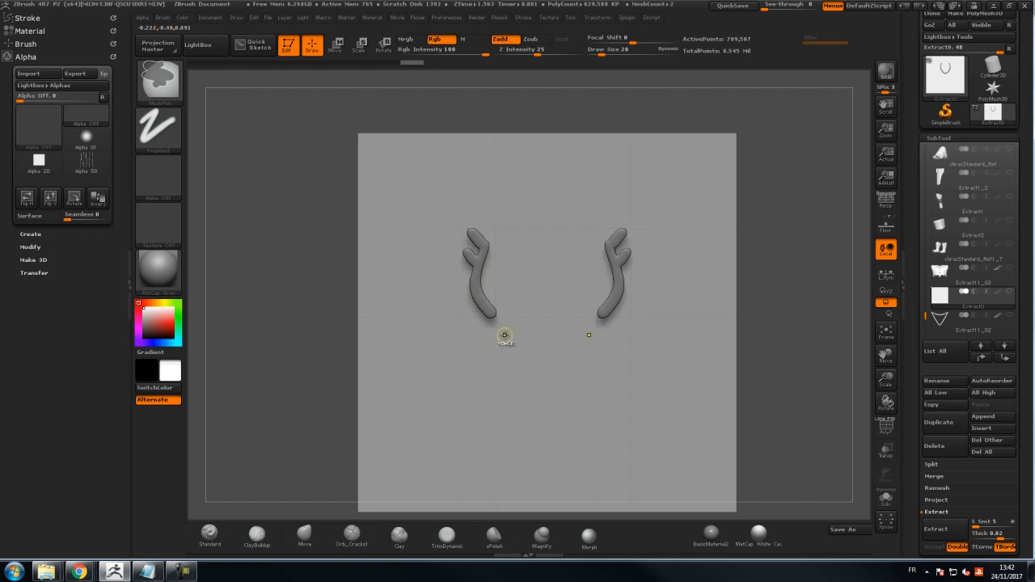
{"action": "mouse_move", "coordinate": [499, 340]}
{"action": "left_mouse_down"}
{"action": "mouse_move", "coordinate": [469, 354]}
{"action": "mouse_move", "coordinate": [448, 392]}
{"action": "mouse_move", "coordinate": [435, 391]}
{"action": "left_mouse_up"}
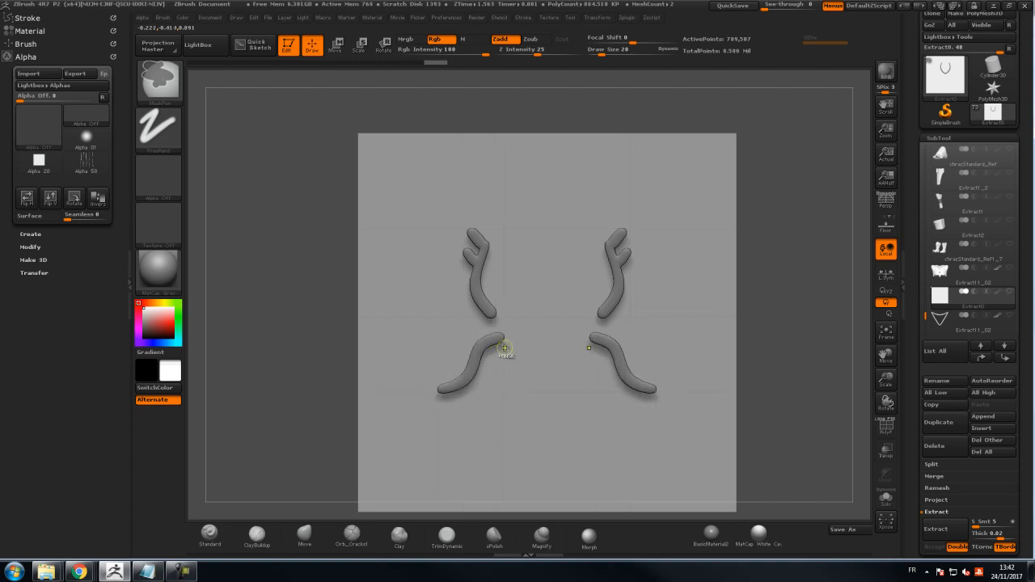
{"action": "left_click_drag", "start_coordinate": [463, 348], "coordinate": [470, 360], "text": "ctrl"}
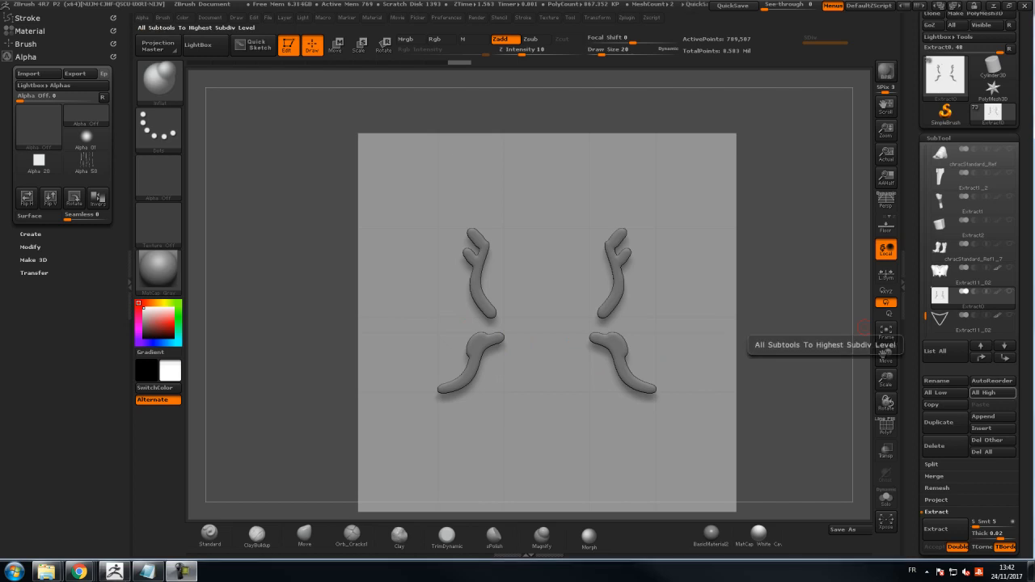
Step: Turn on Transparency and erase mask at the outer ends of the lower pair of strokes to taper them into pointed tips
{"action": "left_click", "coordinate": [889, 453]}
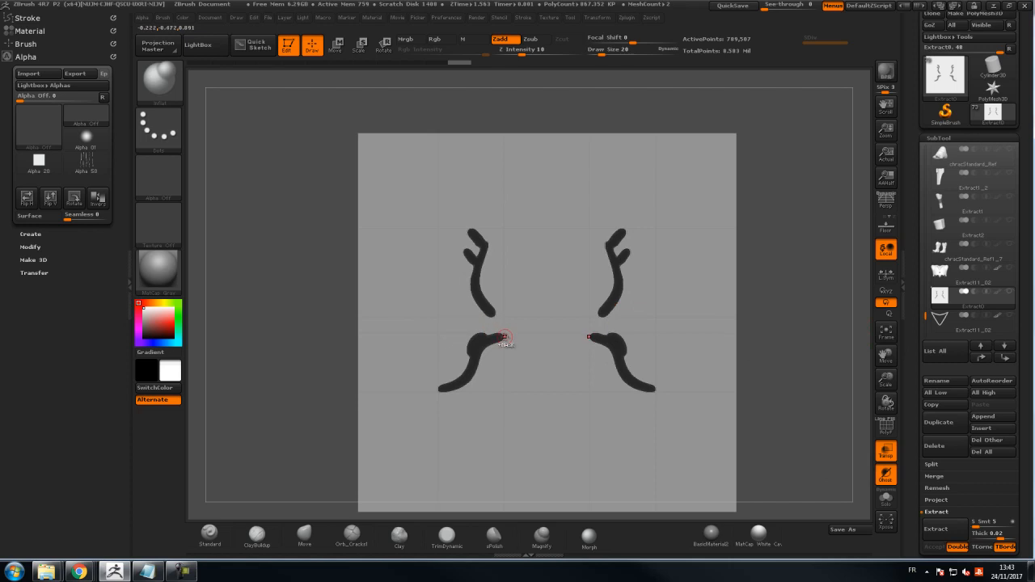
{"action": "key", "text": "ctrl"}
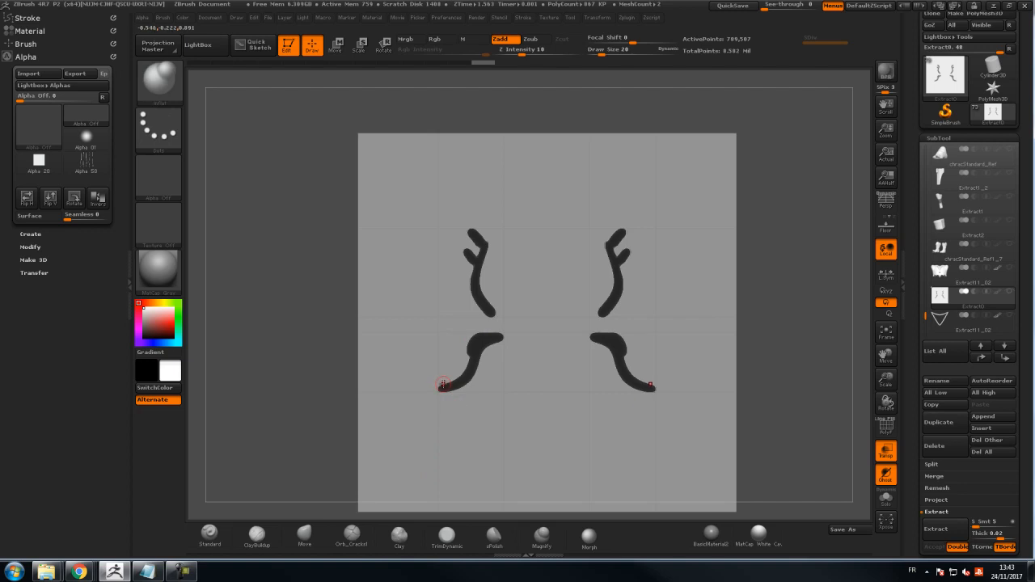
{"action": "key", "text": "ctrl"}
{"action": "key", "text": "ctrl"}
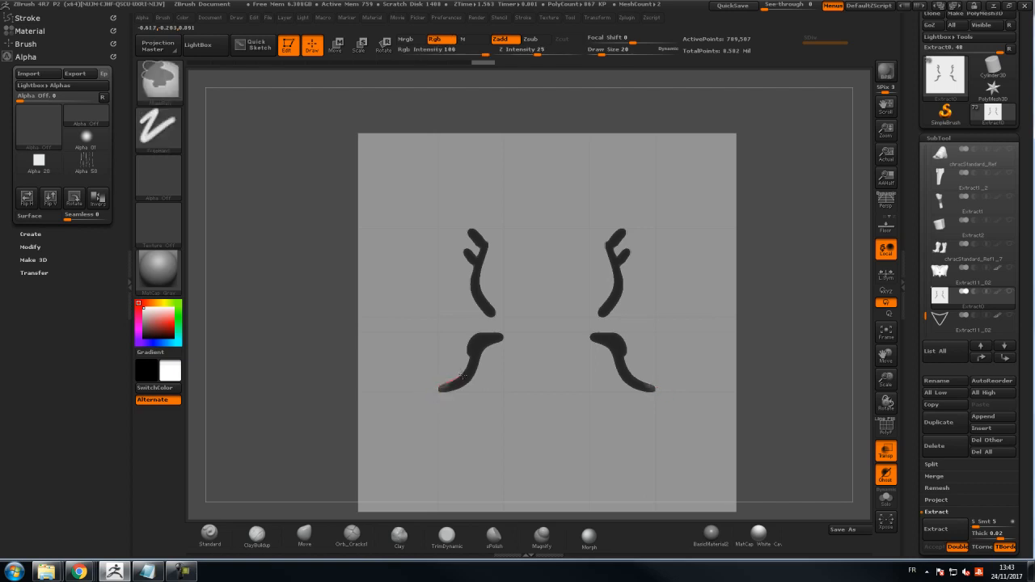
{"action": "left_click_drag", "start_coordinate": [471, 348], "coordinate": [464, 291], "text": "ctrl+alt"}
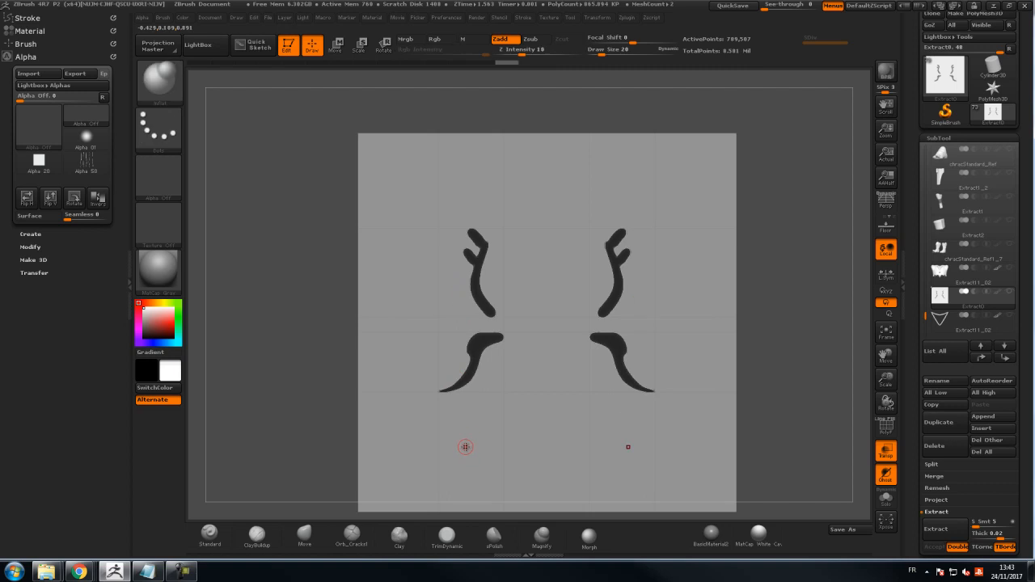
{"action": "key", "text": "ctrl"}
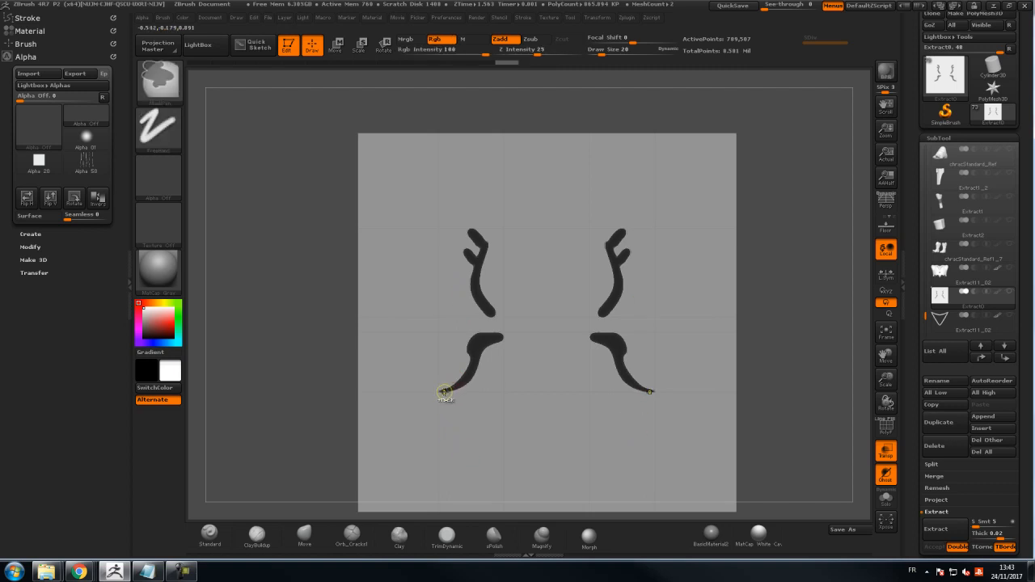
{"action": "left_click_drag", "start_coordinate": [483, 350], "coordinate": [482, 348], "text": "ctrl+alt"}
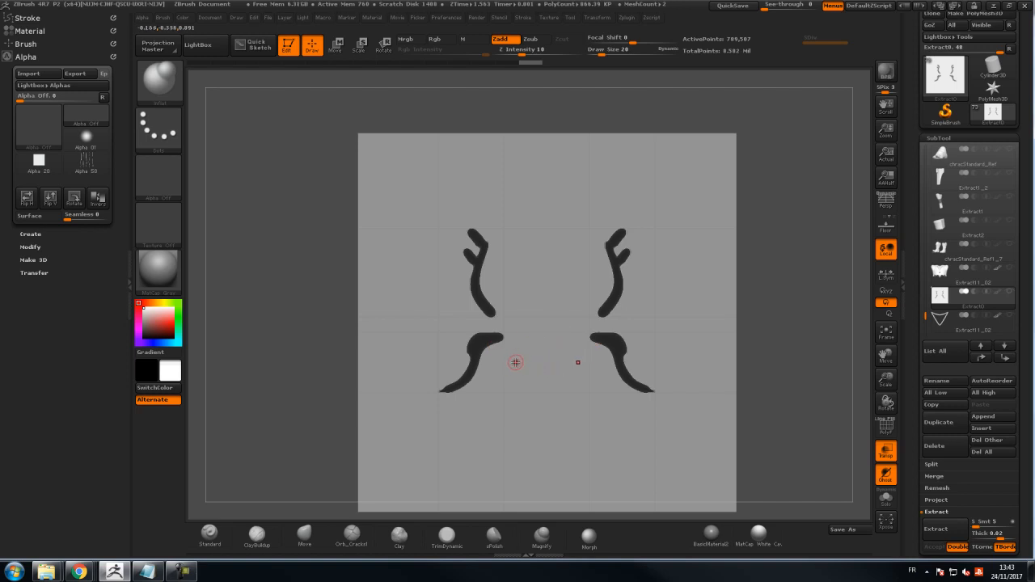
Step: Paint a third mirrored pair of long curved leg strokes below the others and touch up the upper pair just below its forks
{"action": "key", "text": "ctrl"}
{"action": "left_click_drag", "start_coordinate": [498, 368], "coordinate": [502, 444], "text": "ctrl"}
{"action": "mouse_move", "coordinate": [502, 372]}
{"action": "left_mouse_down", "text": "ctrl"}
{"action": "mouse_move", "coordinate": [506, 446]}
{"action": "mouse_move", "coordinate": [523, 454]}
{"action": "mouse_move", "coordinate": [506, 488]}
{"action": "left_mouse_up", "text": "ctrl"}
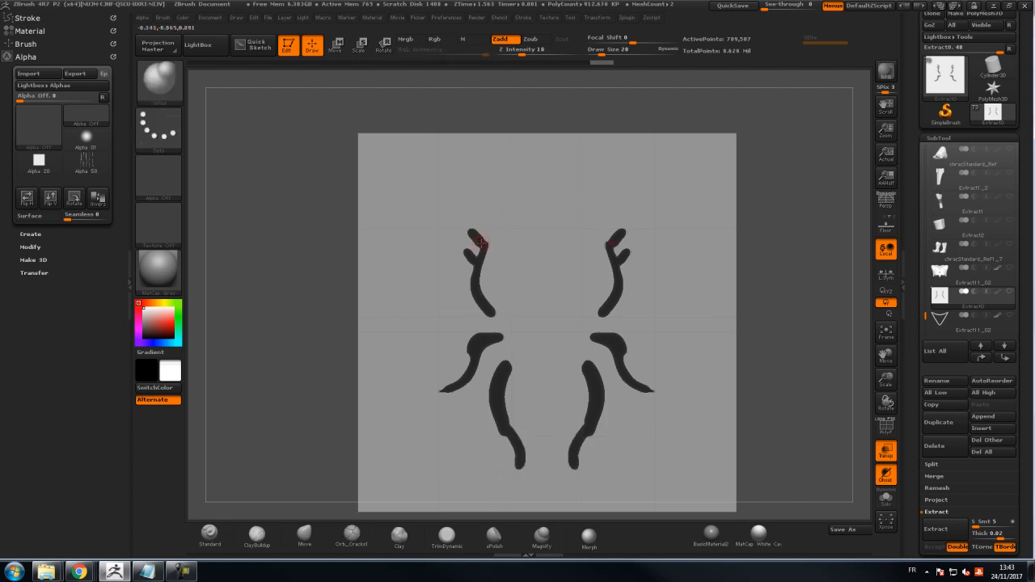
{"action": "left_click_drag", "start_coordinate": [473, 253], "coordinate": [472, 267], "text": "ctrl"}
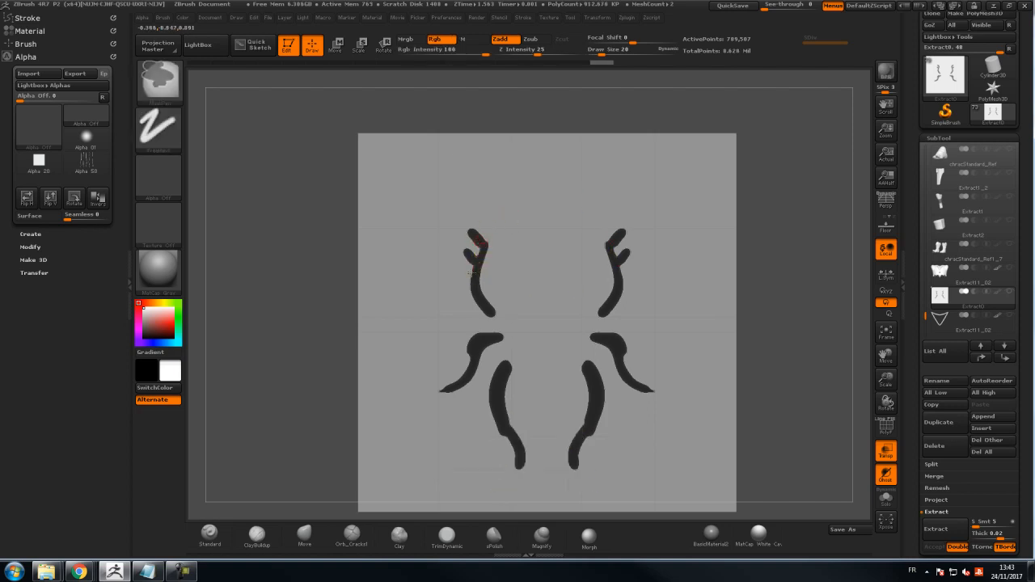
{"action": "mouse_move", "coordinate": [487, 319]}
{"action": "left_mouse_down", "text": "ctrl"}
{"action": "mouse_move", "coordinate": [485, 240]}
{"action": "mouse_move", "coordinate": [475, 234]}
{"action": "left_mouse_up", "text": "ctrl"}
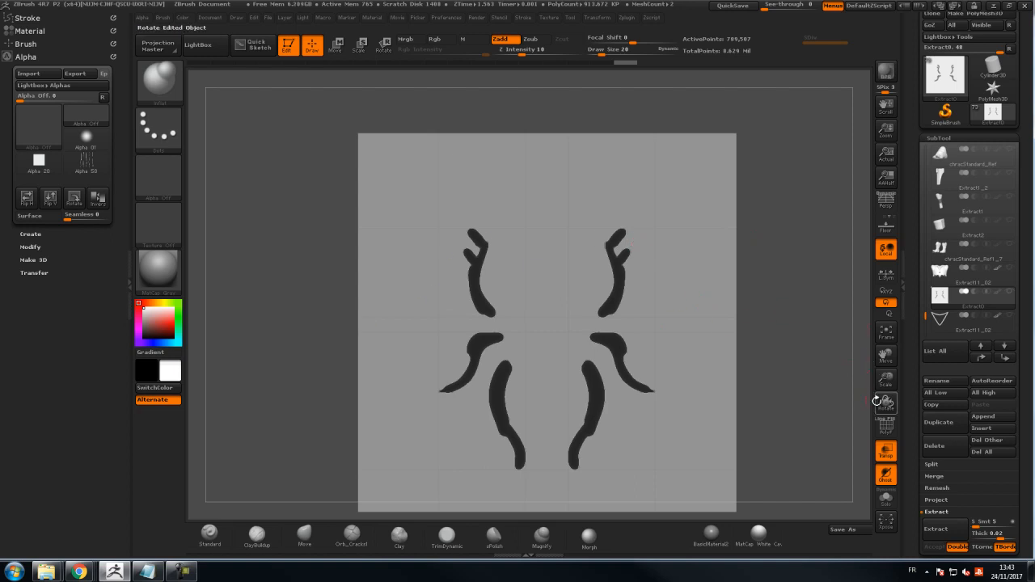
Step: View the ShadowBox side wall straight on and mask a narrow vertical strip over the legs' full height with MaskRect to thin them
{"action": "left_click", "coordinate": [885, 203]}
{"action": "left_click_drag", "start_coordinate": [812, 272], "coordinate": [835, 239]}
{"action": "key", "text": "p"}
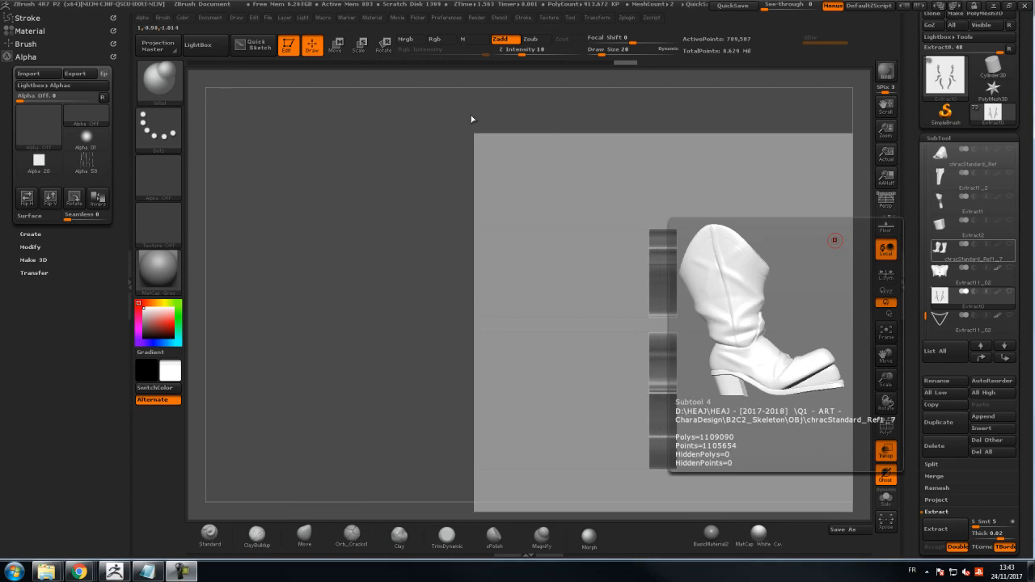
{"action": "mouse_move", "coordinate": [655, 96]}
{"action": "left_mouse_down"}
{"action": "mouse_move", "coordinate": [622, 109]}
{"action": "mouse_move", "coordinate": [452, 100]}
{"action": "left_mouse_up"}
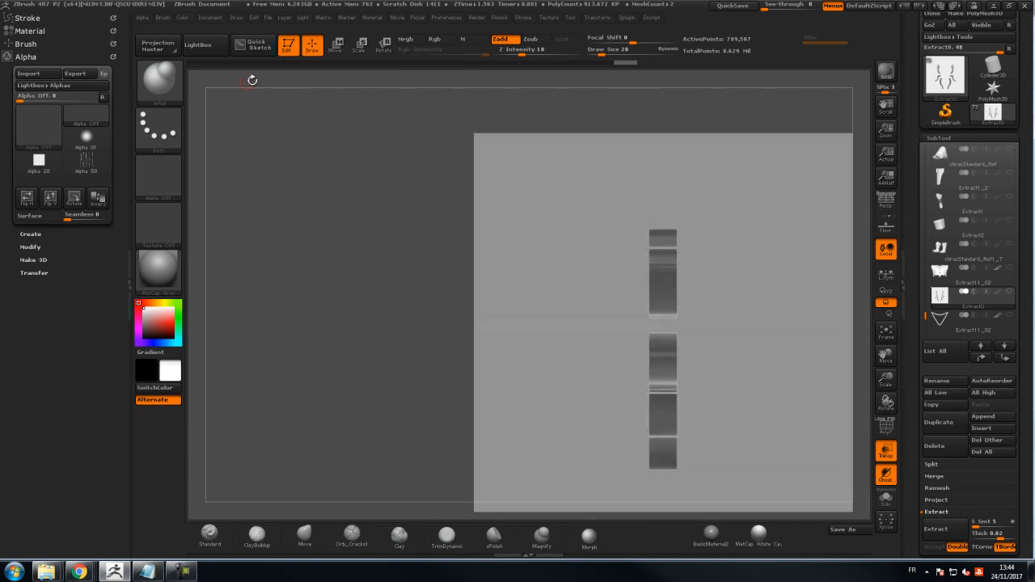
{"action": "left_click", "coordinate": [164, 88], "text": "ctrl"}
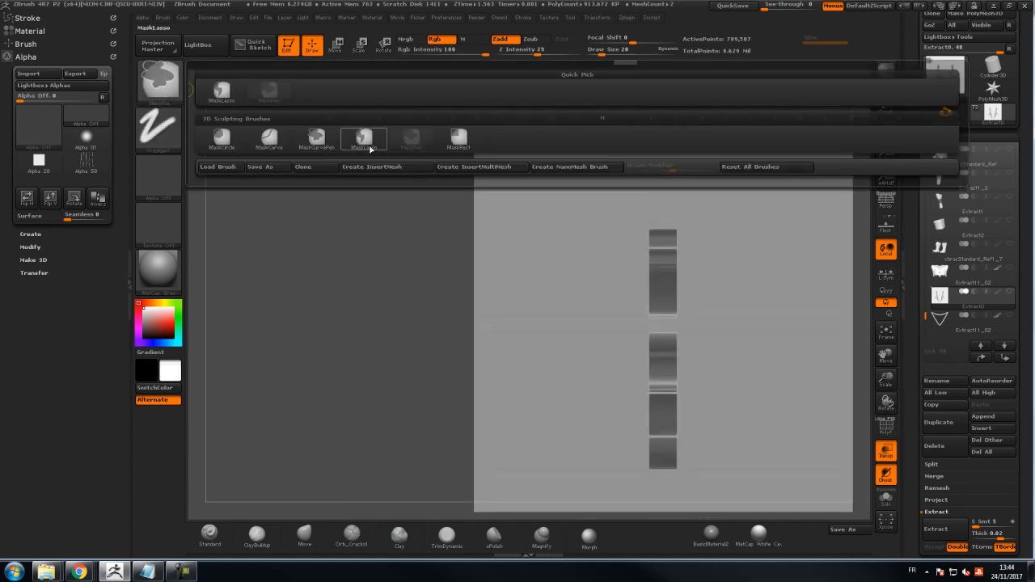
{"action": "mouse_move", "coordinate": [379, 147]}
{"action": "left_click", "coordinate": [458, 137]}
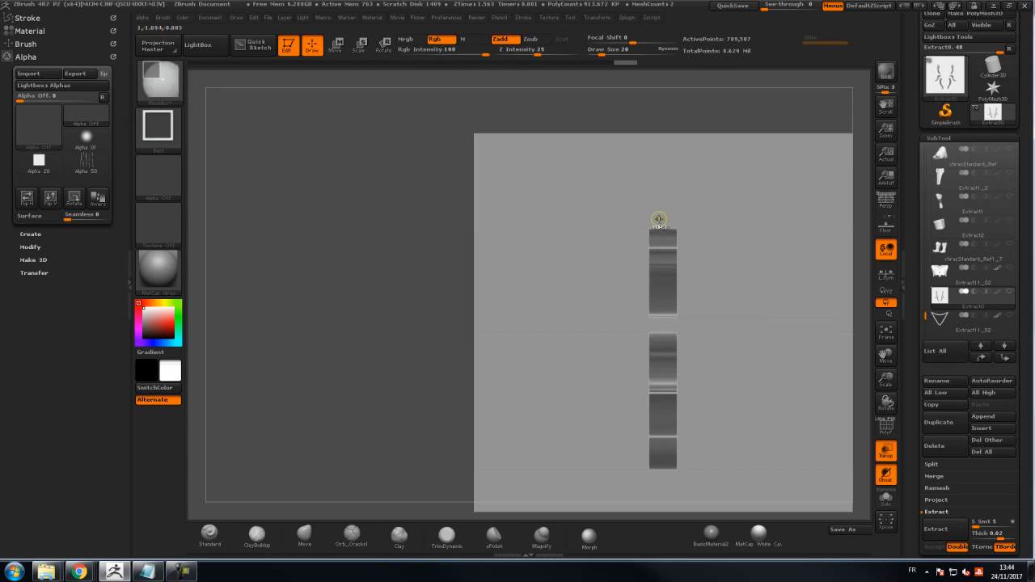
{"action": "left_click_drag", "start_coordinate": [662, 218], "coordinate": [670, 486], "text": "ctrl"}
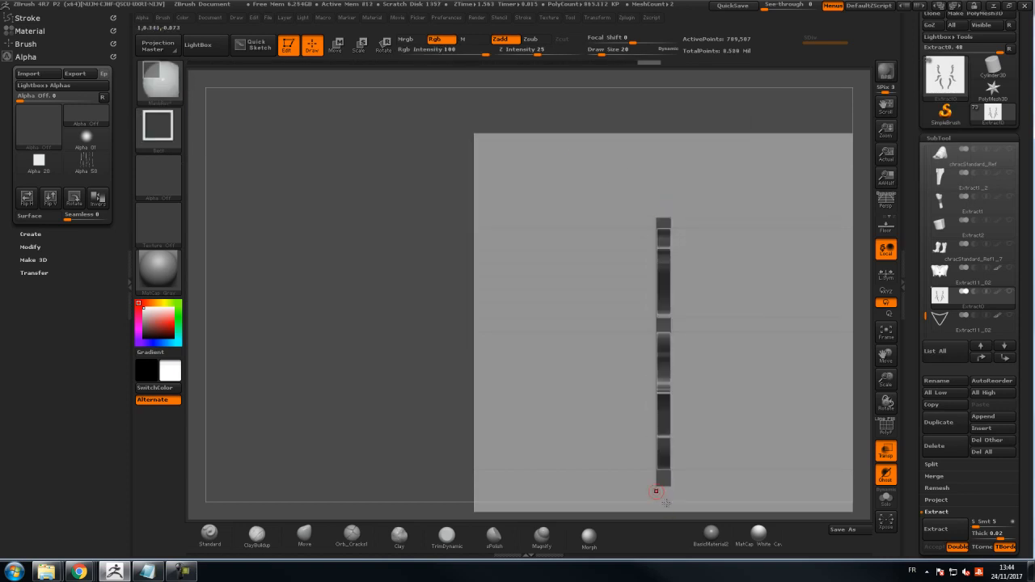
Step: Turn off ShadowBox to convert the six legs into a regular mesh
{"action": "left_click_drag", "start_coordinate": [407, 286], "coordinate": [372, 284]}
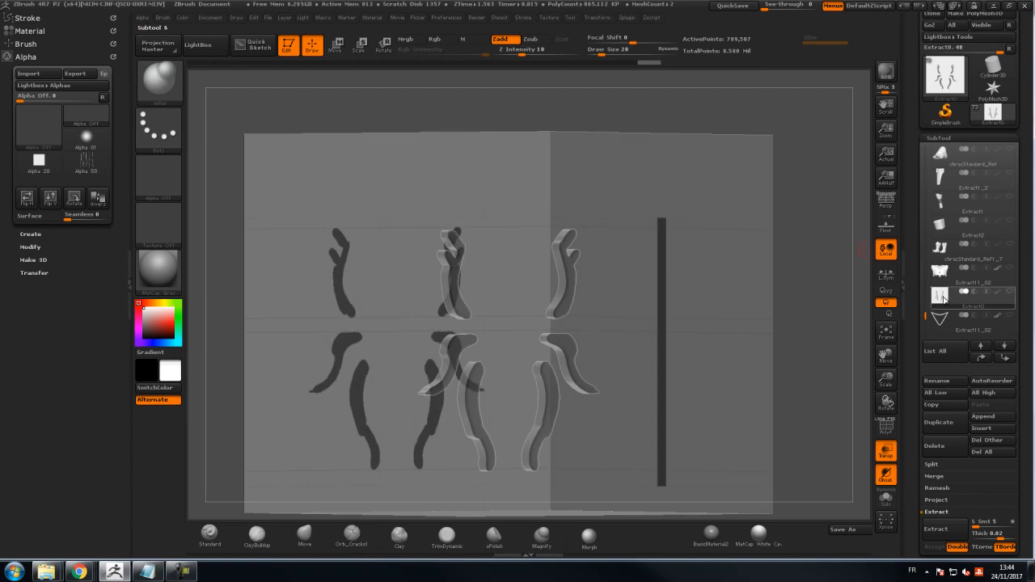
{"action": "mouse_move", "coordinate": [942, 298]}
{"action": "left_click_drag", "start_coordinate": [919, 365], "coordinate": [921, 253]}
{"action": "left_click", "coordinate": [940, 348]}
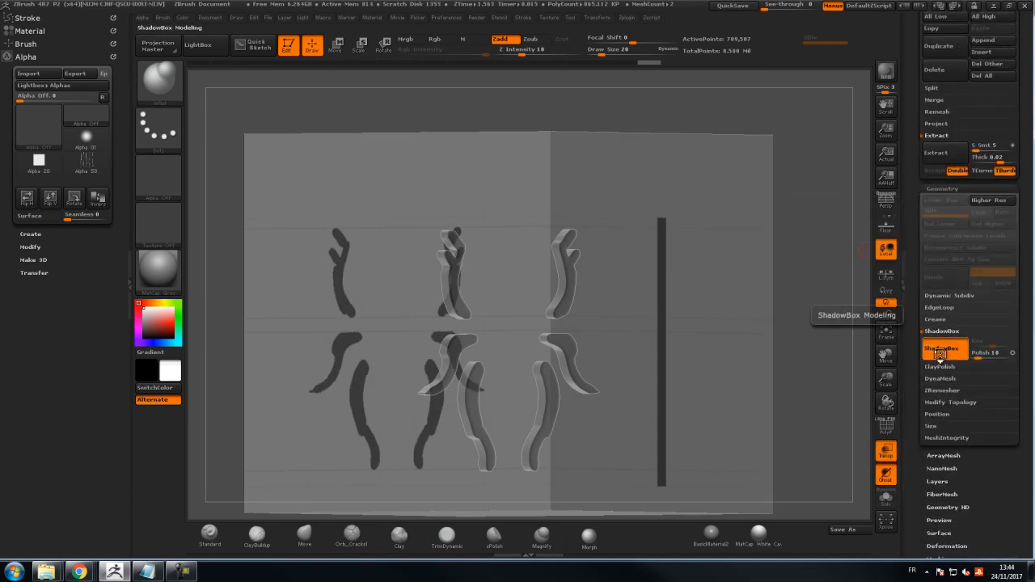
{"action": "left_click", "coordinate": [902, 171]}
{"action": "left_click", "coordinate": [1028, 291]}
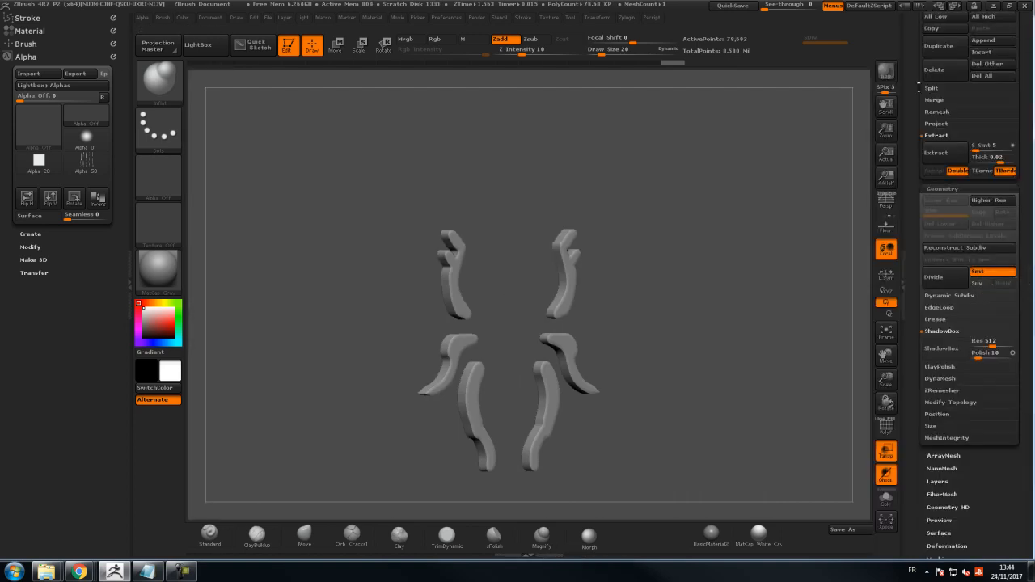
Step: Duplicate the leg subtool and turn ShadowBox back on for one of the two copies
{"action": "scroll", "coordinate": [909, 155], "scroll_direction": "up", "scroll_amount": 3}
{"action": "scroll", "coordinate": [909, 155], "scroll_direction": "up", "scroll_amount": 2}
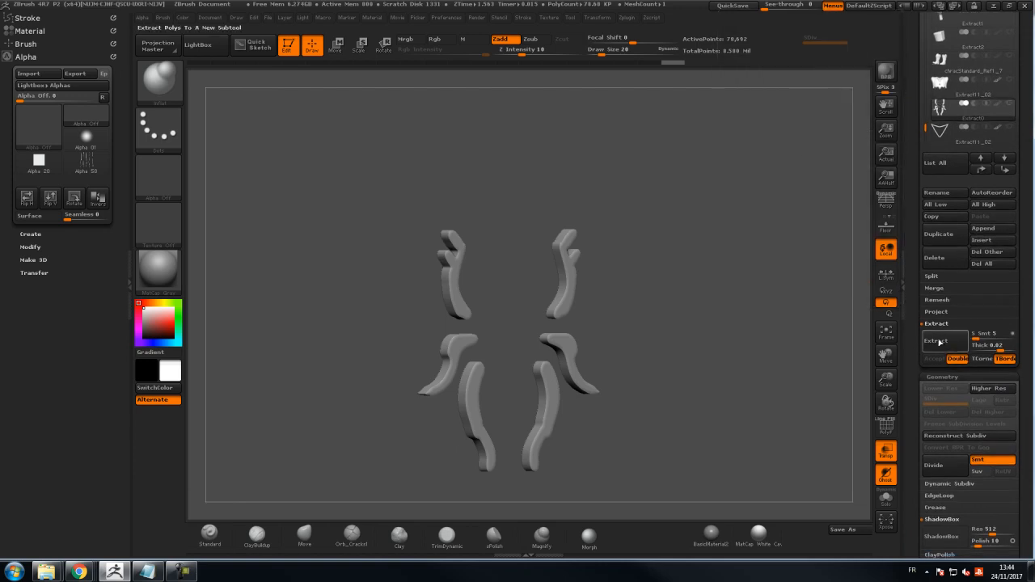
{"action": "left_click", "coordinate": [940, 238]}
{"action": "scroll", "coordinate": [941, 239], "scroll_direction": "down", "scroll_amount": 5}
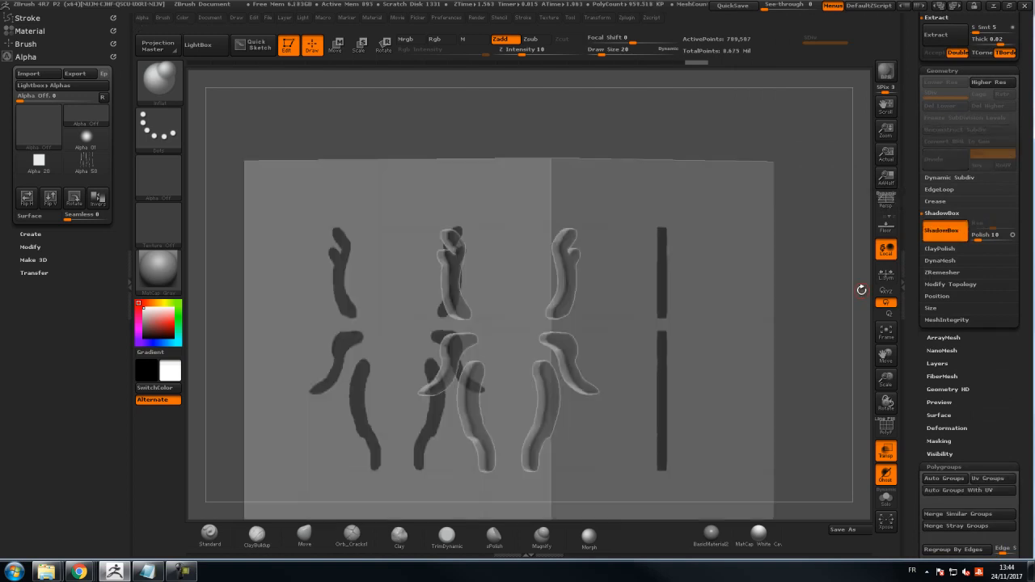
Step: Face the back wall straight on, select the ShadowBox copy and clear all masks from its walls
{"action": "left_click_drag", "start_coordinate": [861, 296], "coordinate": [838, 294]}
{"action": "left_click_drag", "start_coordinate": [910, 59], "coordinate": [910, 241]}
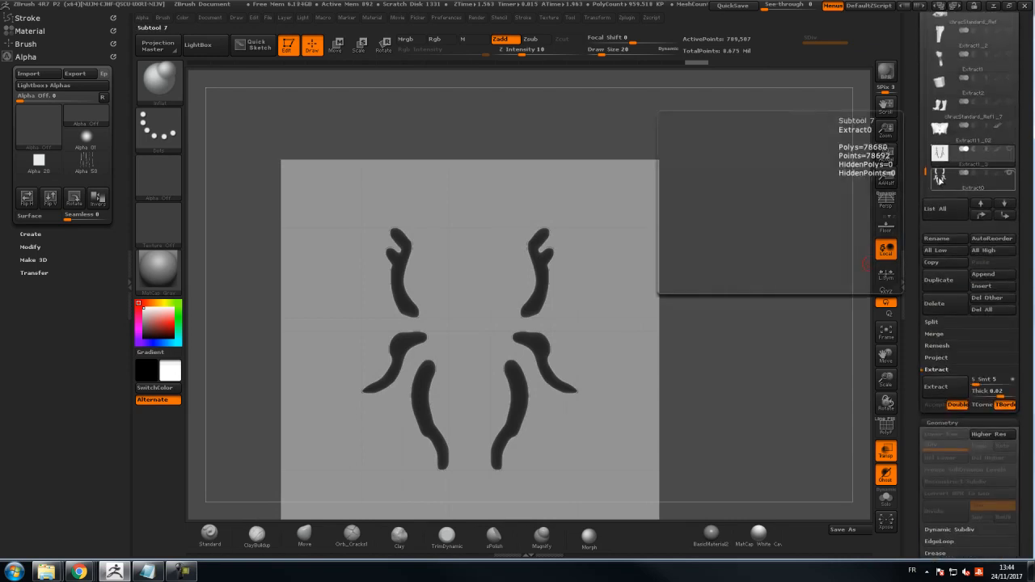
{"action": "left_click", "coordinate": [940, 177]}
{"action": "left_click", "coordinate": [941, 157]}
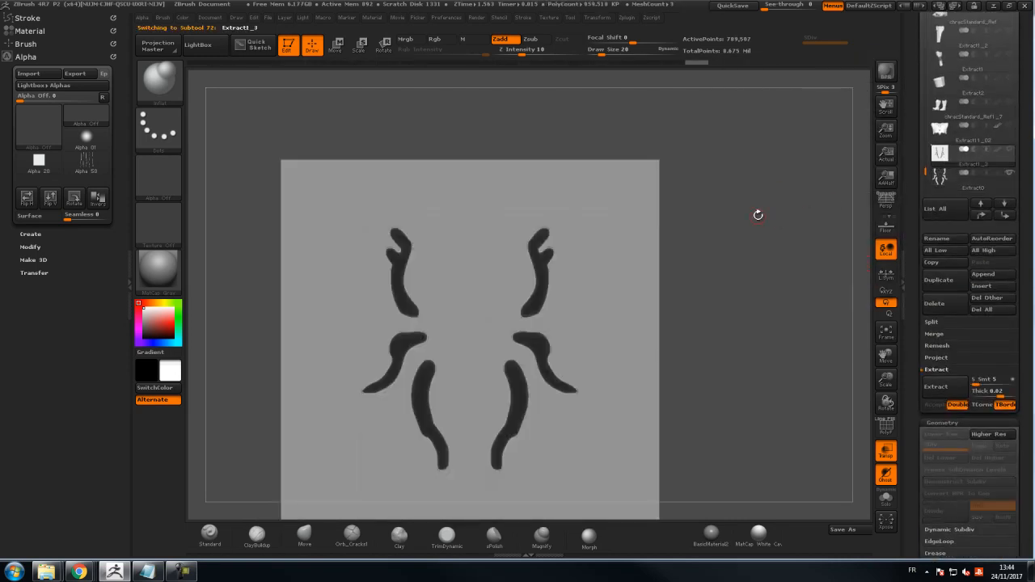
{"action": "mouse_move", "coordinate": [779, 218]}
{"action": "left_mouse_down", "text": "ctrl"}
{"action": "mouse_move", "coordinate": [763, 235]}
{"action": "mouse_move", "coordinate": [810, 249]}
{"action": "left_mouse_up", "text": "ctrl"}
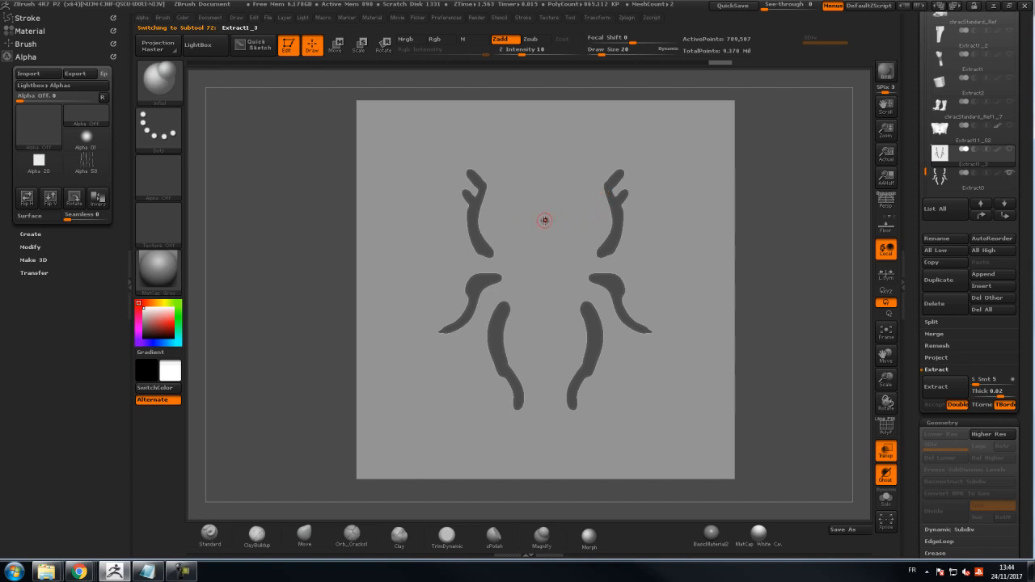
Step: Switch to the MaskPen brush, toggle its LazyMouse setting and outline a small rounded head mask centred between the upper legs
{"action": "key", "text": "ctrl+b"}
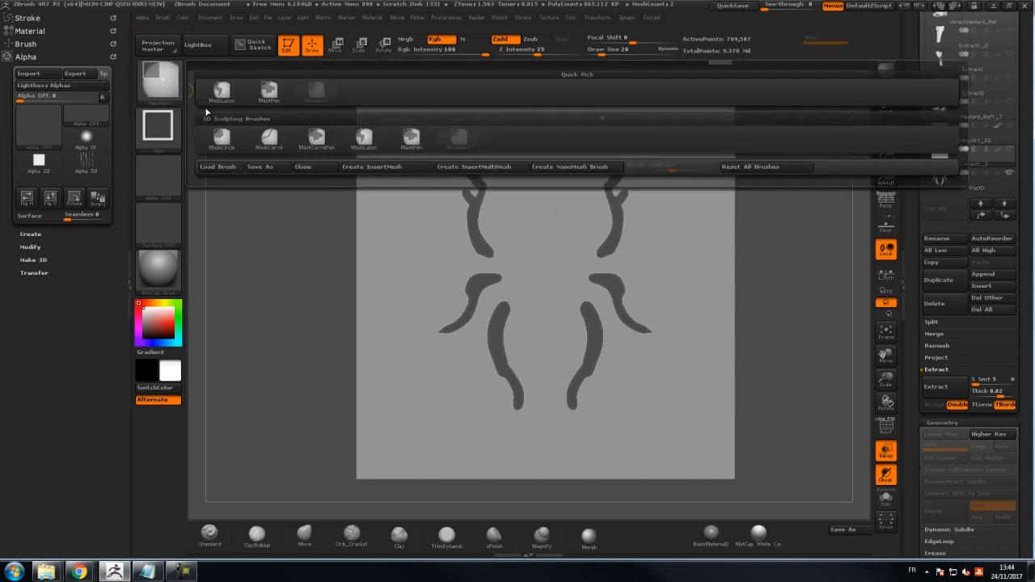
{"action": "left_click", "coordinate": [270, 98]}
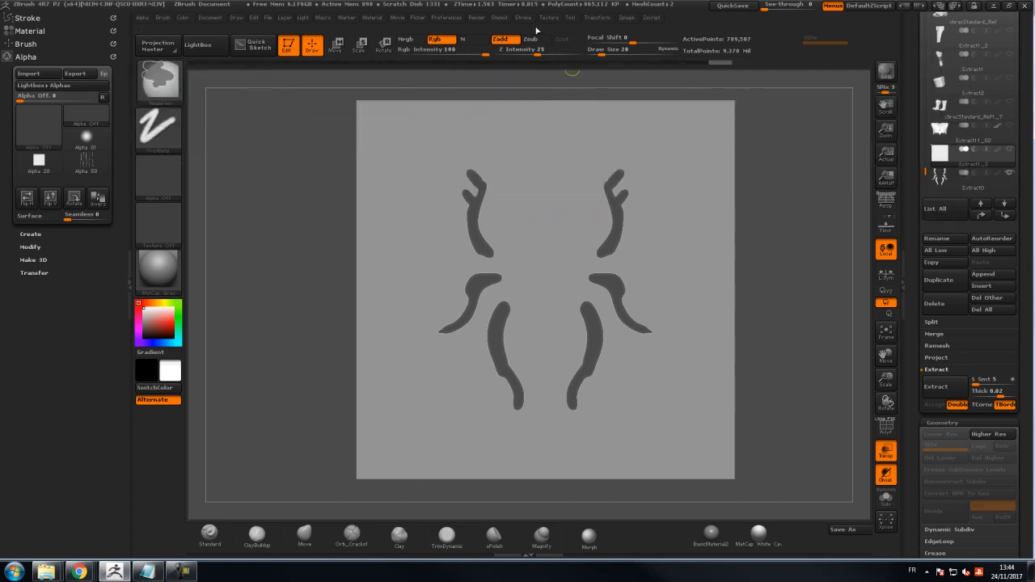
{"action": "left_click", "coordinate": [523, 20], "text": "ctrl"}
{"action": "left_click", "coordinate": [554, 207], "text": "ctrl"}
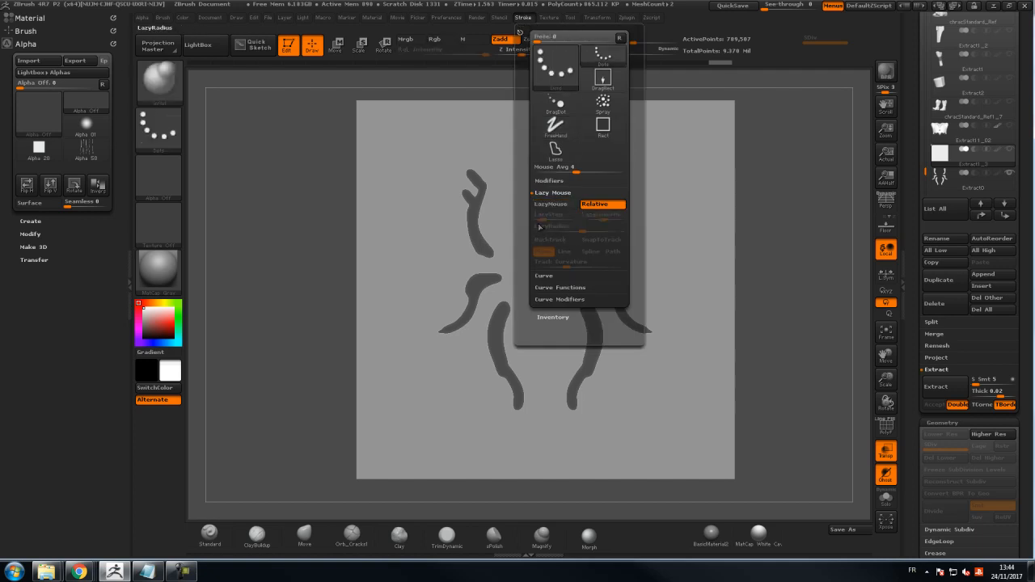
{"action": "mouse_move", "coordinate": [533, 229]}
{"action": "left_mouse_down", "text": "ctrl"}
{"action": "mouse_move", "coordinate": [544, 232]}
{"action": "mouse_move", "coordinate": [528, 236]}
{"action": "left_mouse_up", "text": "ctrl"}
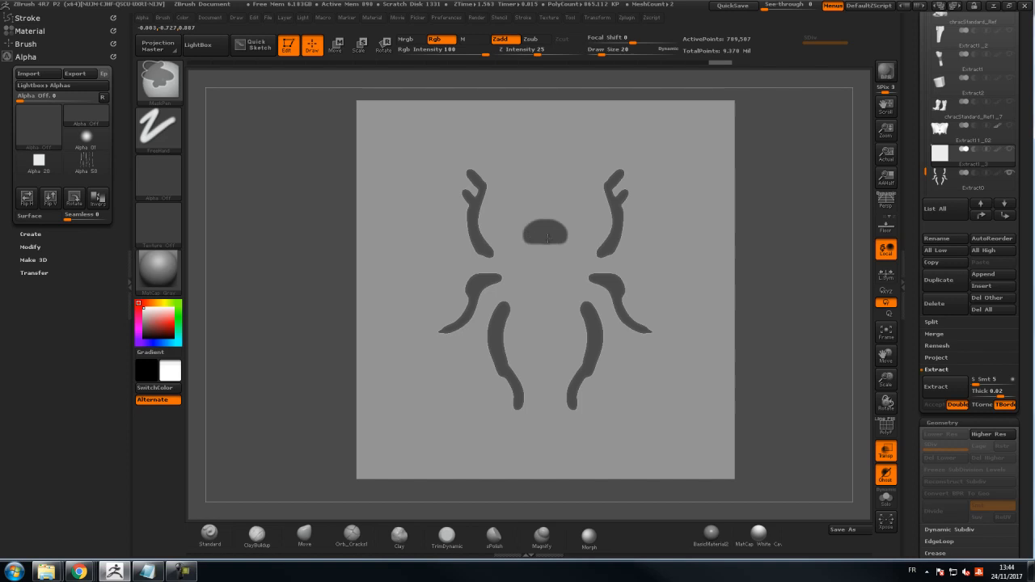
Step: Paint a large rounded thorax mask directly below the head, covering the inner ends of the middle legs
{"action": "mouse_move", "coordinate": [528, 236]}
{"action": "left_mouse_down", "text": "ctrl"}
{"action": "mouse_move", "coordinate": [536, 254]}
{"action": "mouse_move", "coordinate": [503, 273]}
{"action": "mouse_move", "coordinate": [498, 300]}
{"action": "mouse_move", "coordinate": [527, 324]}
{"action": "mouse_move", "coordinate": [551, 325]}
{"action": "mouse_move", "coordinate": [521, 267]}
{"action": "mouse_move", "coordinate": [513, 279]}
{"action": "mouse_move", "coordinate": [537, 307]}
{"action": "mouse_move", "coordinate": [545, 297]}
{"action": "left_mouse_up", "text": "ctrl"}
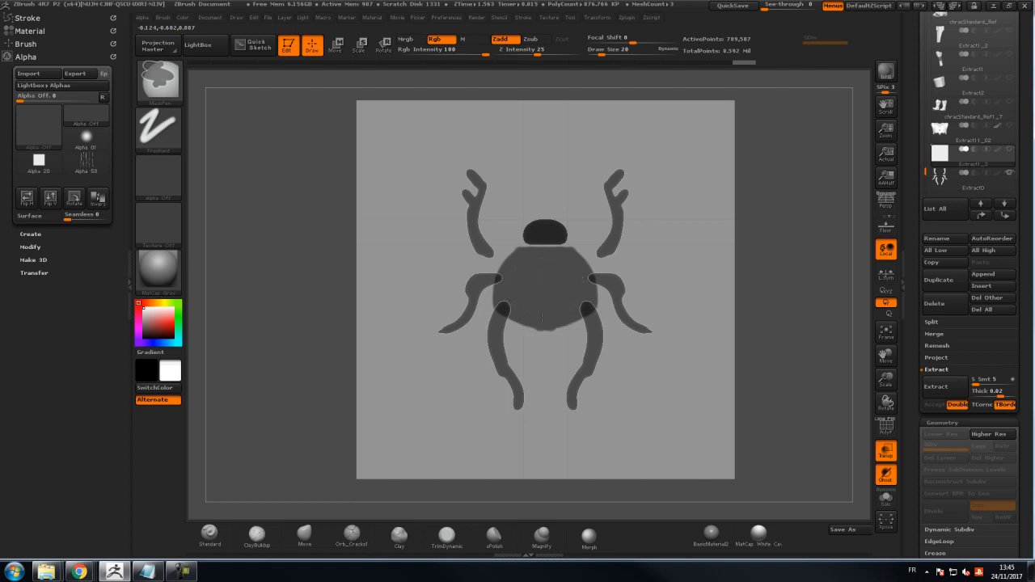
{"action": "left_click_drag", "start_coordinate": [503, 309], "coordinate": [524, 325], "text": "ctrl"}
{"action": "left_click_drag", "start_coordinate": [519, 252], "coordinate": [496, 290], "text": "ctrl"}
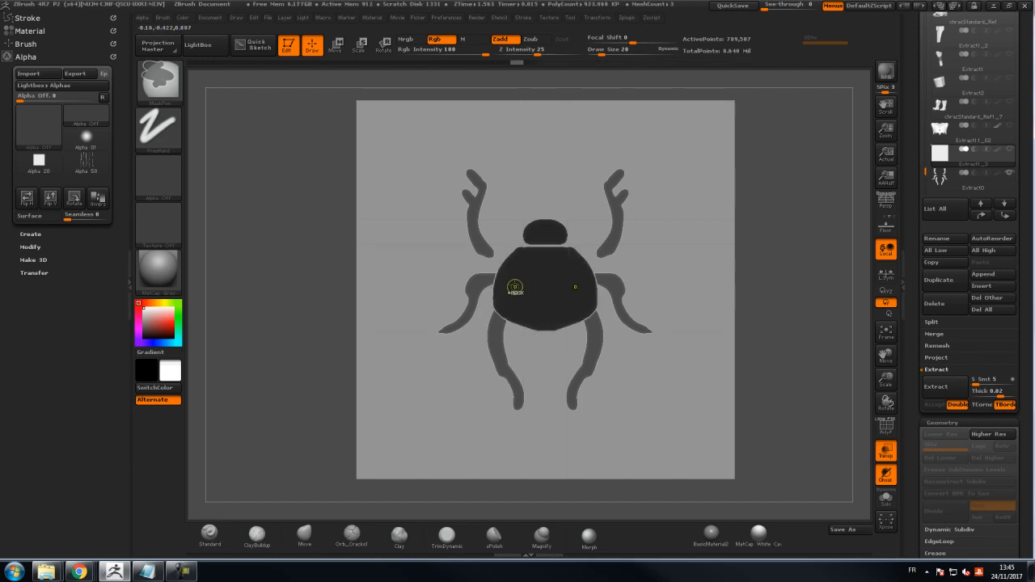
Step: Paint a large oval abdomen mask below the thorax, following its curved lower edge and leaving a thin gap between them
{"action": "mouse_move", "coordinate": [491, 325]}
{"action": "left_mouse_down", "text": "ctrl"}
{"action": "mouse_move", "coordinate": [544, 344]}
{"action": "mouse_move", "coordinate": [488, 386]}
{"action": "mouse_move", "coordinate": [505, 416]}
{"action": "mouse_move", "coordinate": [545, 429]}
{"action": "mouse_move", "coordinate": [502, 341]}
{"action": "mouse_move", "coordinate": [504, 405]}
{"action": "mouse_move", "coordinate": [551, 408]}
{"action": "mouse_move", "coordinate": [512, 380]}
{"action": "mouse_move", "coordinate": [506, 344]}
{"action": "left_mouse_up", "text": "ctrl"}
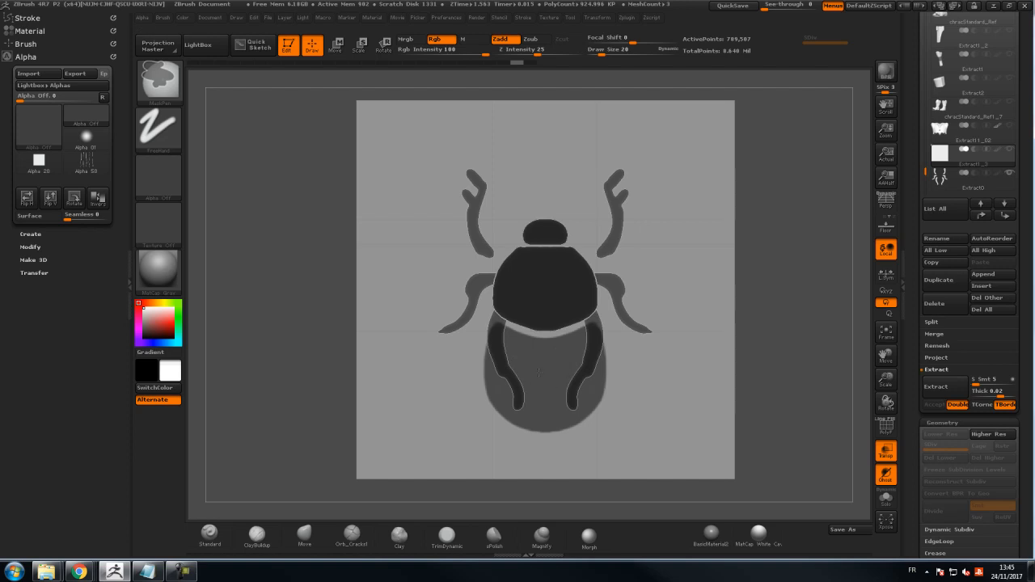
{"action": "left_click_drag", "start_coordinate": [556, 385], "coordinate": [559, 426], "text": "ctrl"}
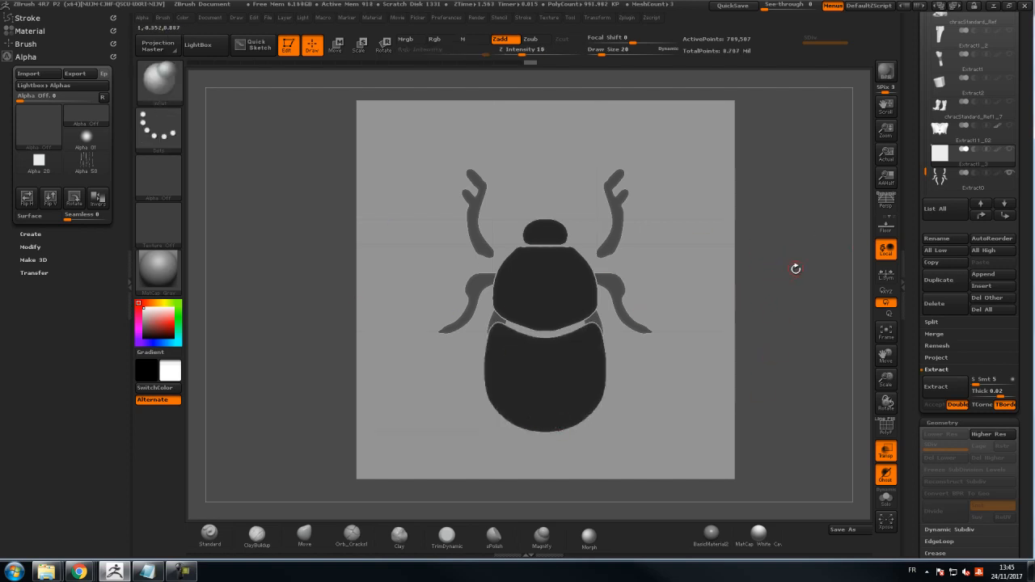
Step: Undo the stray mask stroke on the head and paint a mirrored pair of small pointed horns just above it
{"action": "key", "text": "ctrl"}
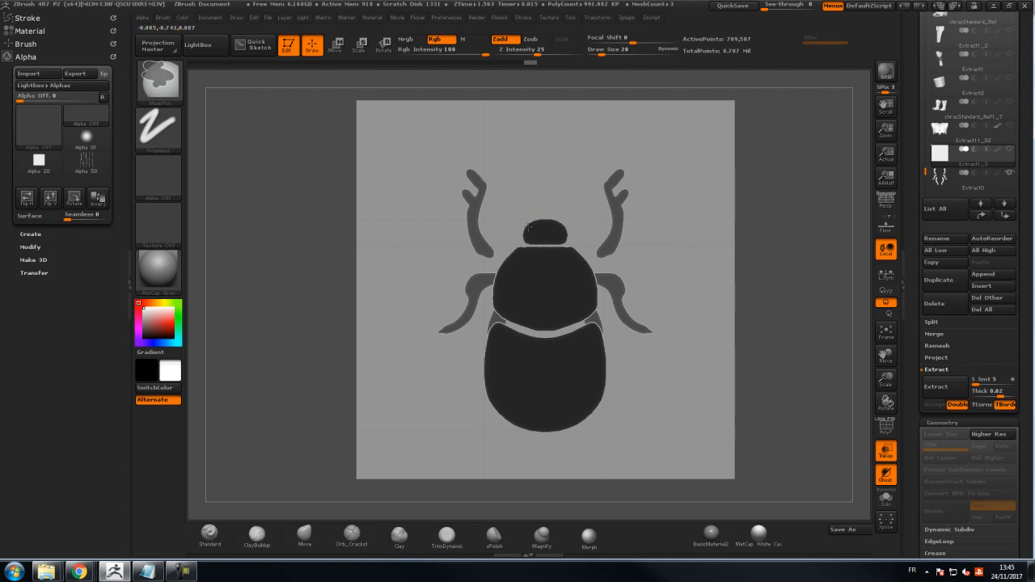
{"action": "left_click_drag", "start_coordinate": [526, 224], "coordinate": [520, 230], "text": "ctrl"}
{"action": "key", "text": "ctrl+z"}
{"action": "mouse_move", "coordinate": [532, 206]}
{"action": "left_mouse_down", "text": "ctrl"}
{"action": "mouse_move", "coordinate": [519, 195]}
{"action": "mouse_move", "coordinate": [520, 233]}
{"action": "left_mouse_up", "text": "ctrl"}
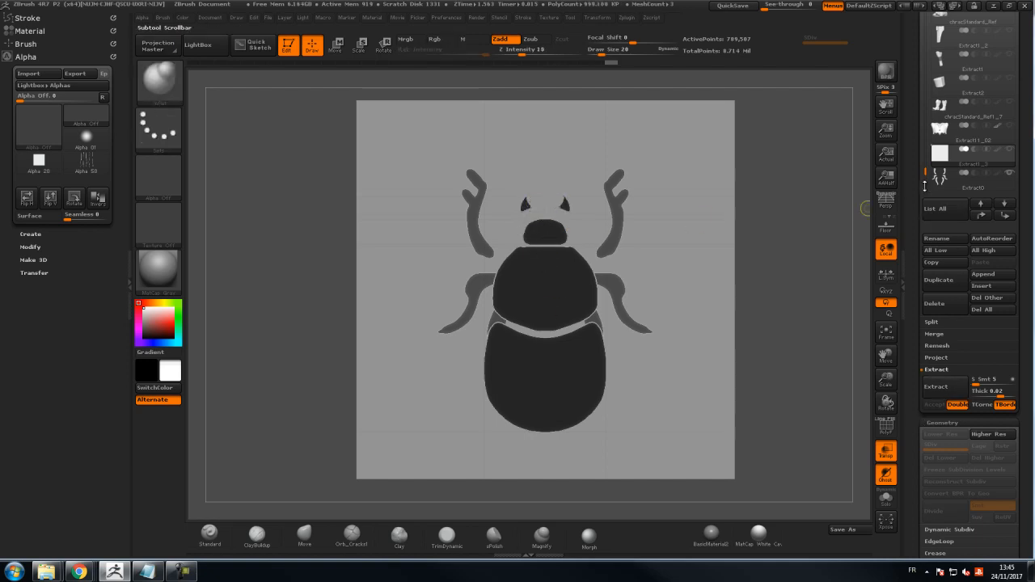
Step: Turn off ShadowBox to convert the head, thorax, abdomen and horns into a regular mesh
{"action": "left_click_drag", "start_coordinate": [910, 366], "coordinate": [920, 271]}
{"action": "left_click", "coordinate": [937, 370]}
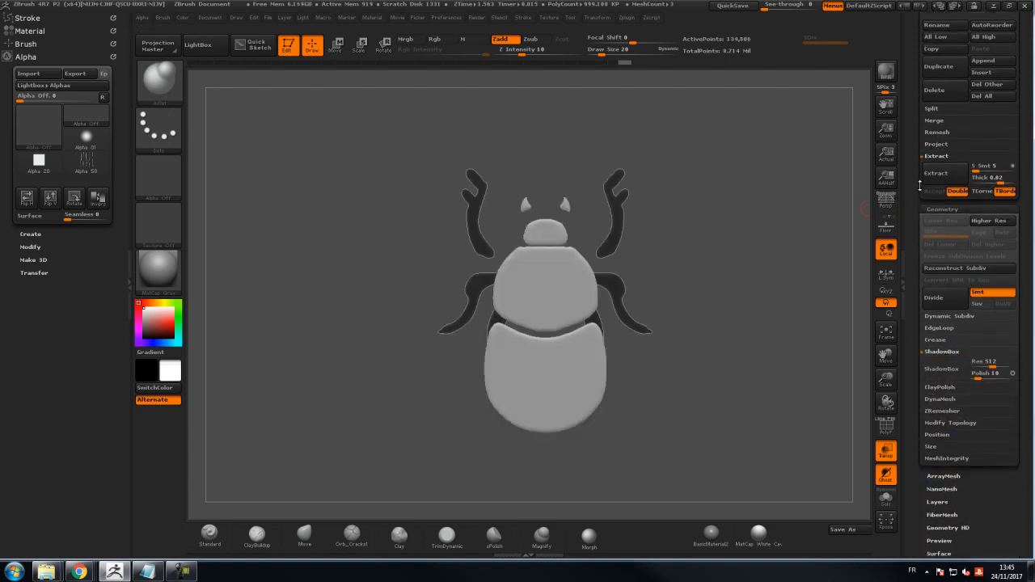
{"action": "left_click_drag", "start_coordinate": [910, 112], "coordinate": [903, 271]}
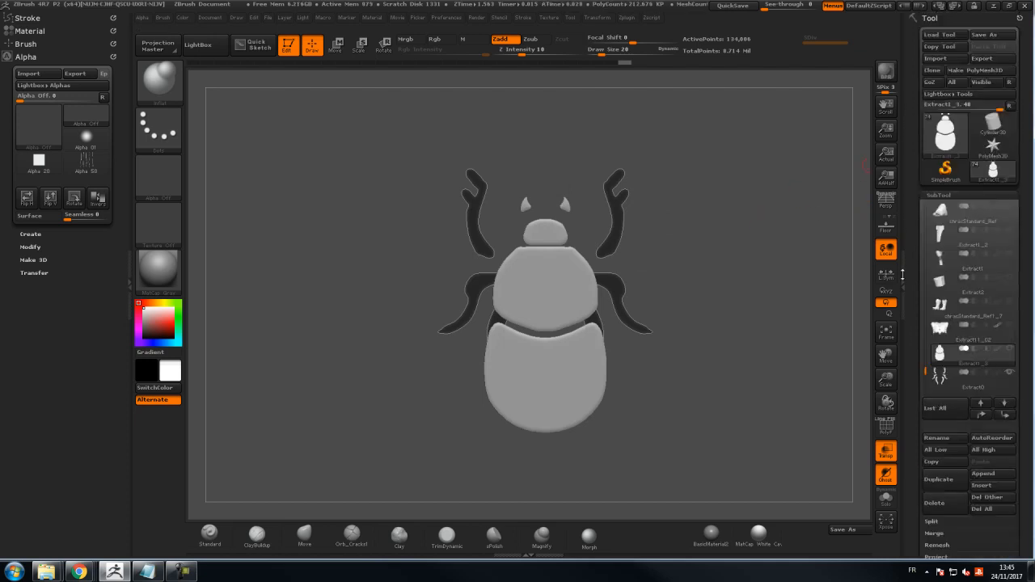
{"action": "mouse_move", "coordinate": [716, 244]}
{"action": "left_mouse_down"}
{"action": "mouse_move", "coordinate": [816, 242]}
{"action": "mouse_move", "coordinate": [710, 242]}
{"action": "left_mouse_up"}
{"action": "left_click_drag", "start_coordinate": [916, 351], "coordinate": [907, 210]}
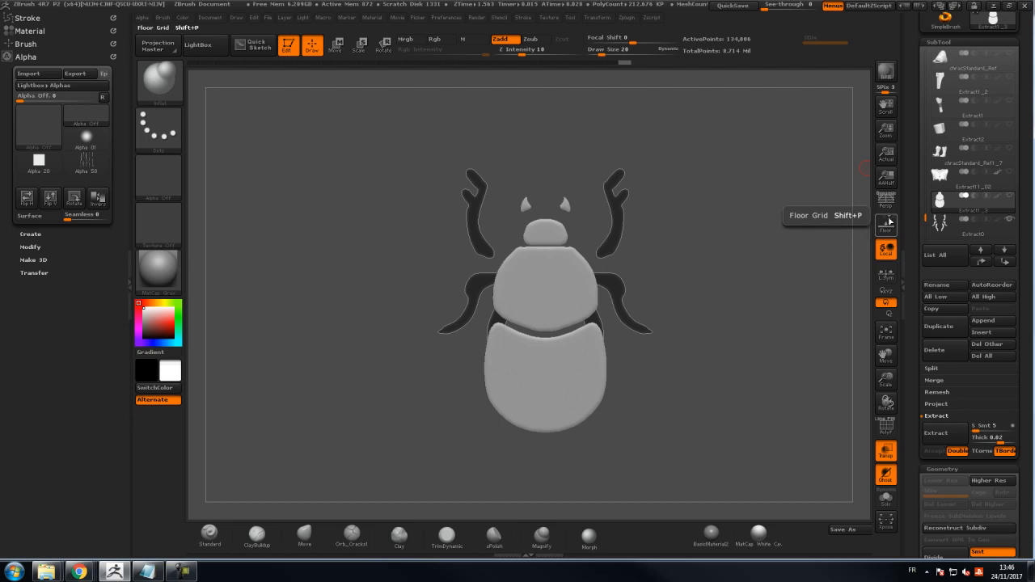
Step: Isolate the body mesh, show its polyframe and assign automatic polygroups to its separate parts
{"action": "mouse_move", "coordinate": [940, 224]}
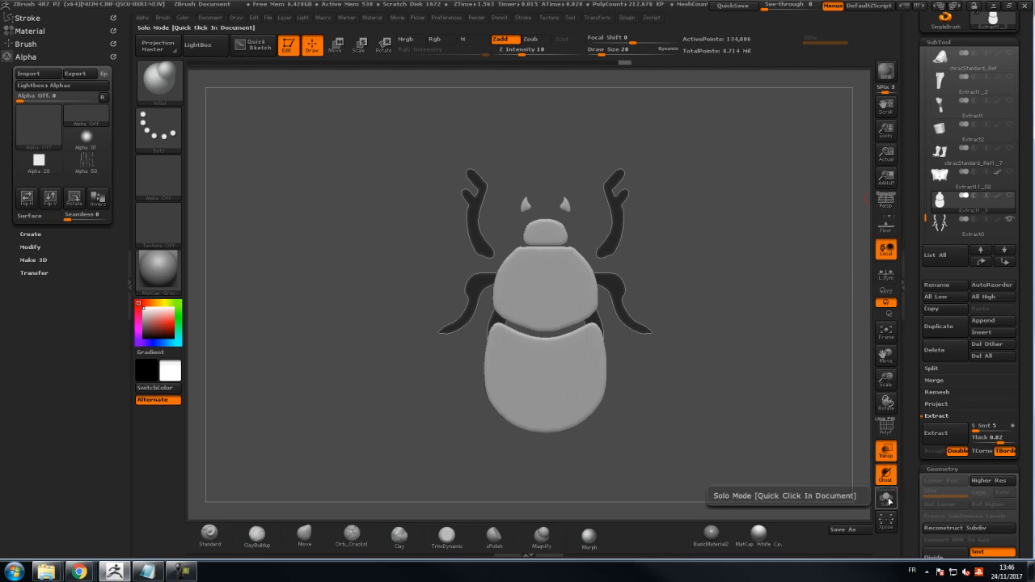
{"action": "left_click", "coordinate": [885, 497]}
{"action": "scroll", "coordinate": [906, 372], "scroll_direction": "down", "scroll_amount": 10}
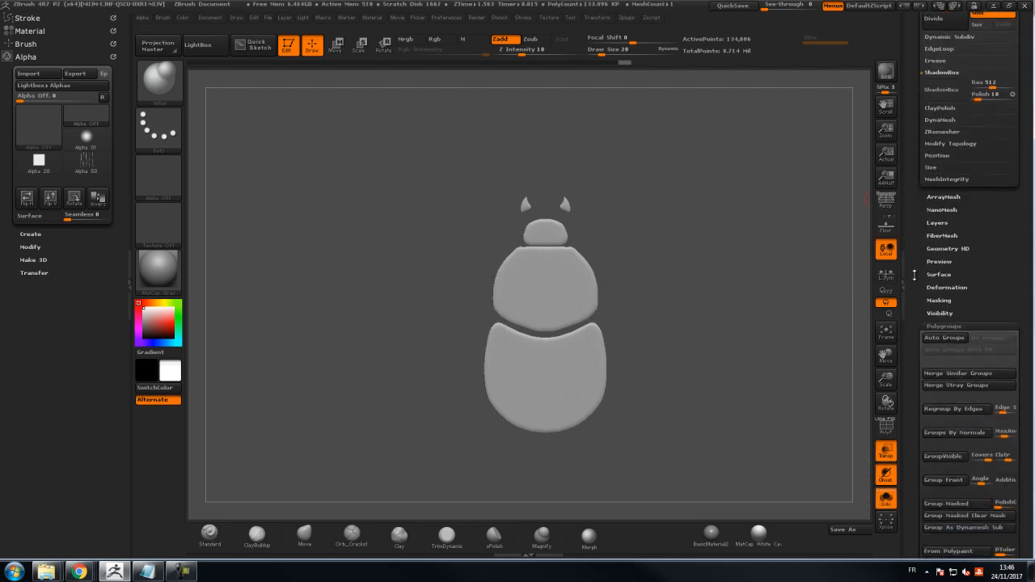
{"action": "left_click", "coordinate": [886, 426]}
{"action": "left_click_drag", "start_coordinate": [554, 210], "coordinate": [665, 208]}
{"action": "left_click_drag", "start_coordinate": [912, 371], "coordinate": [913, 303]}
{"action": "left_click", "coordinate": [944, 186]}
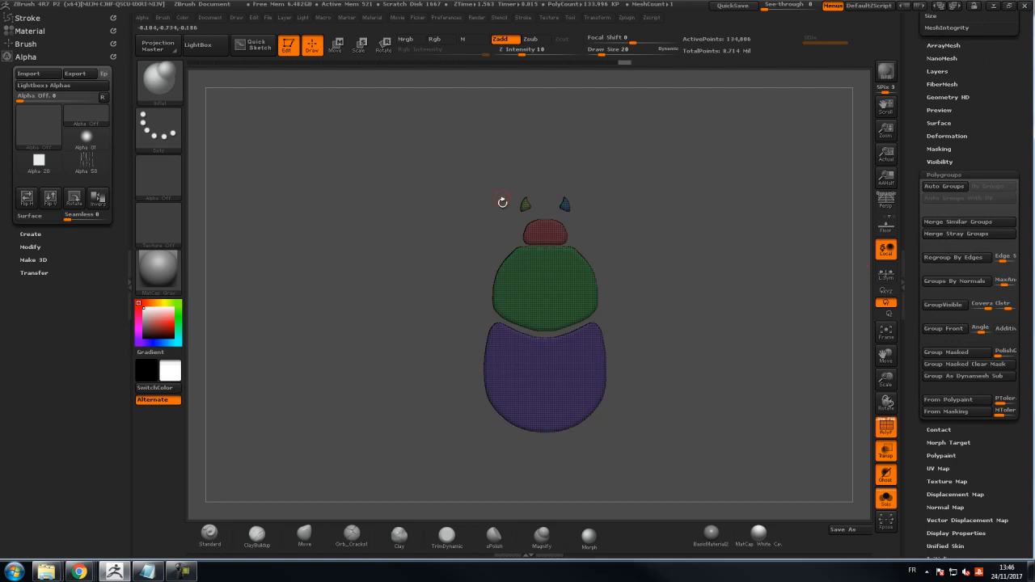
Step: Duplicate the body subtool
{"action": "left_click_drag", "start_coordinate": [907, 149], "coordinate": [908, 325]}
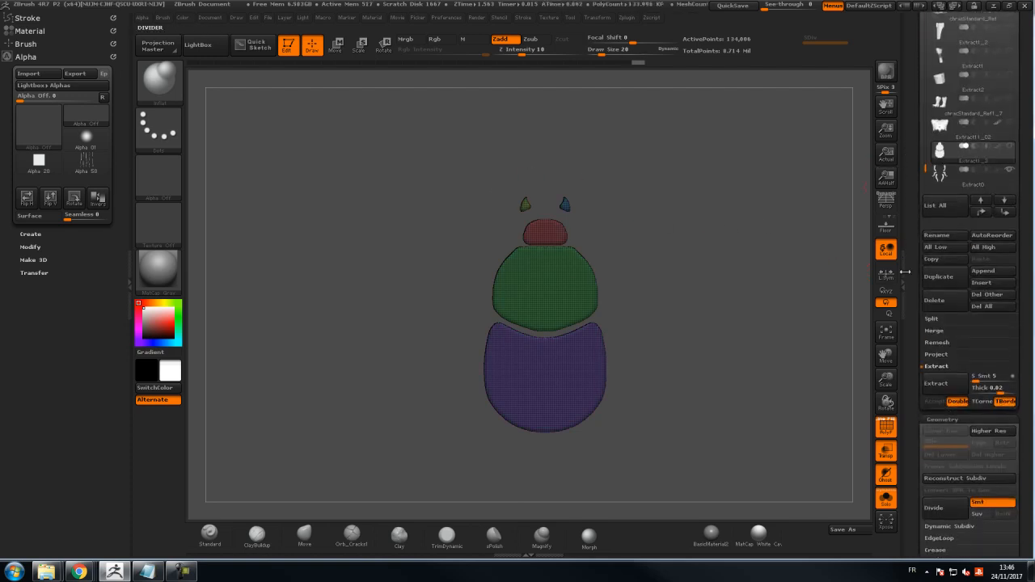
{"action": "left_click", "coordinate": [946, 282]}
{"action": "left_click_drag", "start_coordinate": [671, 246], "coordinate": [688, 233]}
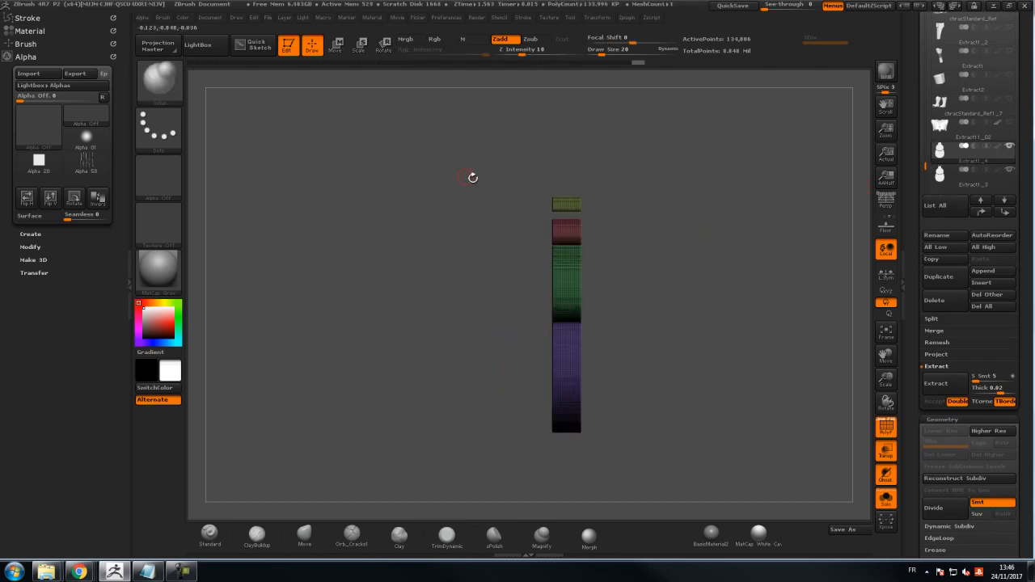
Step: On the duplicate, mask by polygroup to move the thorax up against the head and the abdomen up against the thorax
{"action": "left_click", "coordinate": [334, 45]}
{"action": "mouse_move", "coordinate": [570, 286]}
{"action": "left_mouse_down"}
{"action": "mouse_move", "coordinate": [685, 286]}
{"action": "mouse_move", "coordinate": [610, 282]}
{"action": "left_mouse_up"}
{"action": "left_click_drag", "start_coordinate": [707, 286], "coordinate": [585, 182], "text": "shift"}
{"action": "left_click", "coordinate": [576, 258], "text": "ctrl"}
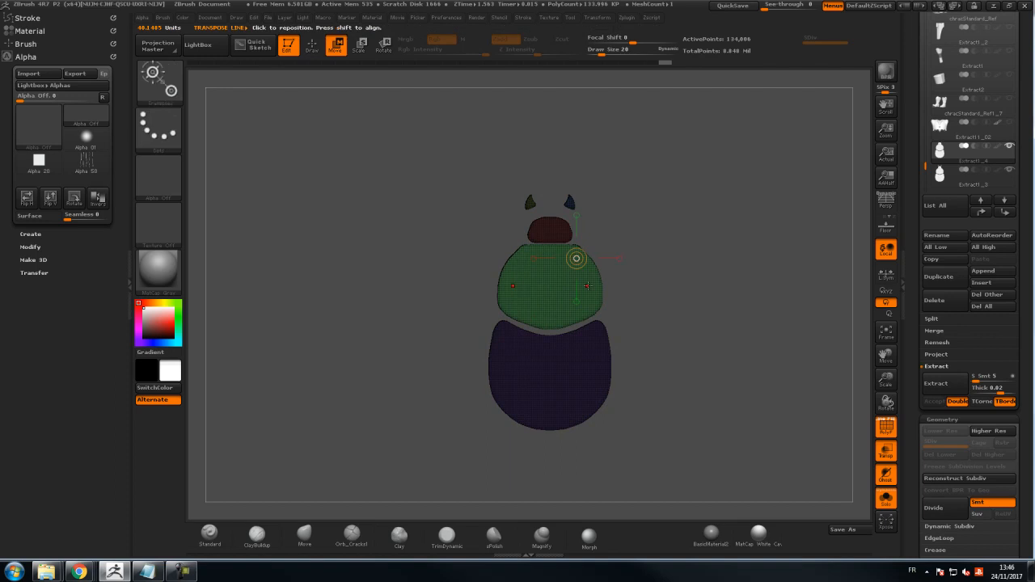
{"action": "left_click", "coordinate": [576, 302]}
{"action": "left_click_drag", "start_coordinate": [576, 302], "coordinate": [578, 296]}
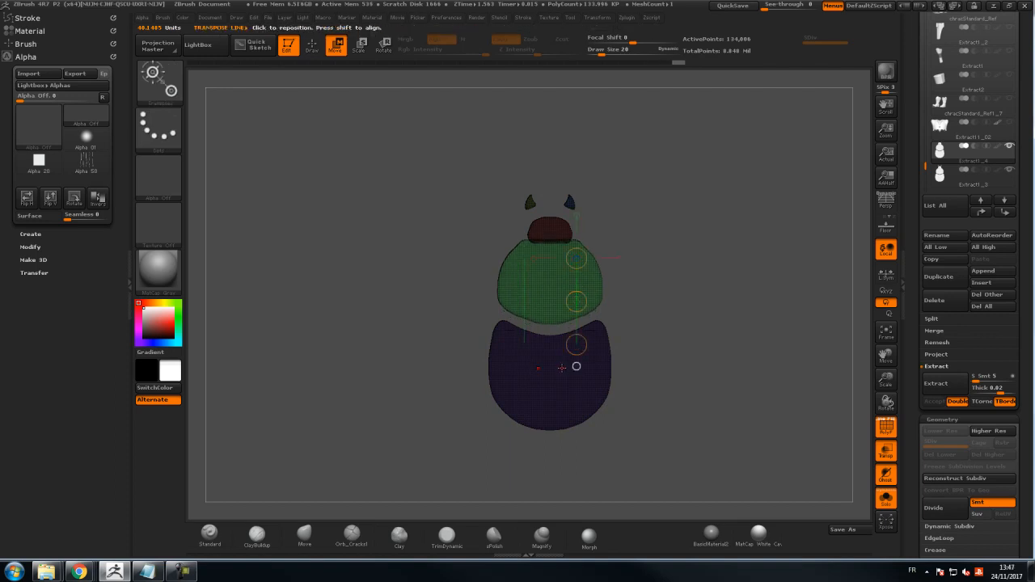
{"action": "left_click", "coordinate": [557, 372], "text": "ctrl"}
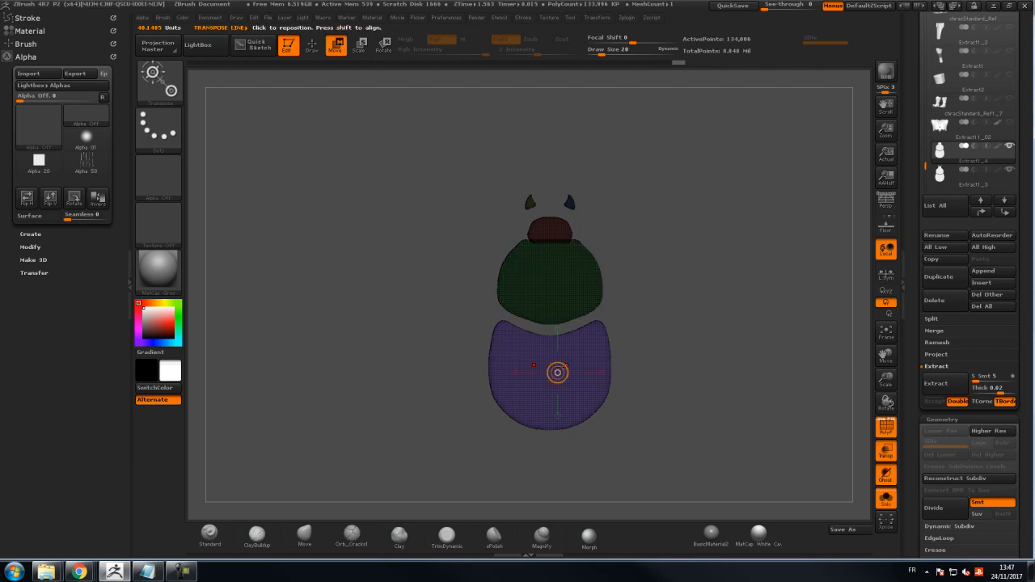
{"action": "left_click_drag", "start_coordinate": [557, 329], "coordinate": [557, 316]}
Step: Mask everything except the two horns and move them down and inward onto the top of the head
{"action": "left_click", "coordinate": [570, 205], "text": "ctrl"}
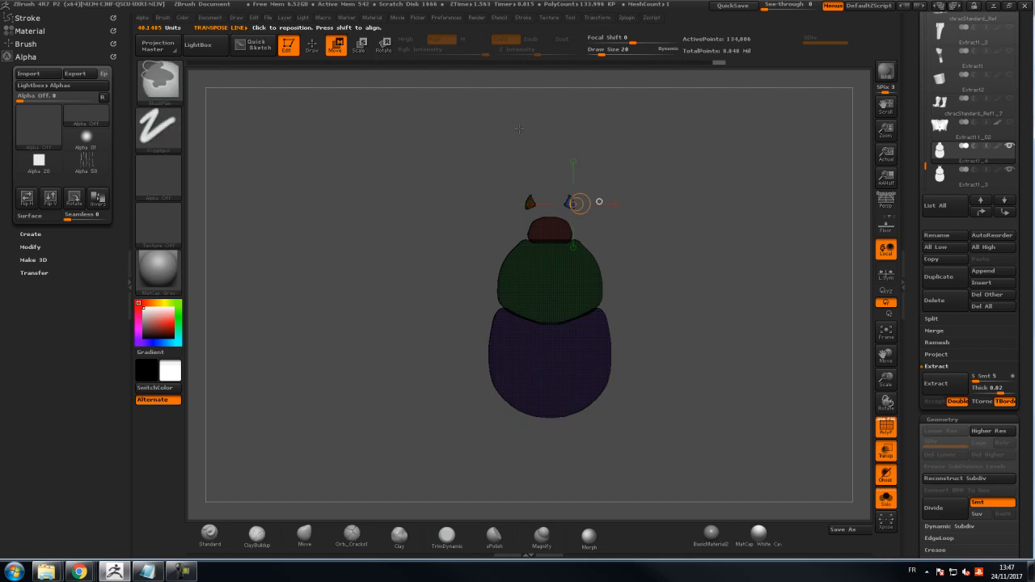
{"action": "key", "text": "q"}
{"action": "left_click_drag", "start_coordinate": [529, 169], "coordinate": [497, 202], "text": "ctrl"}
{"action": "left_click_drag", "start_coordinate": [599, 174], "coordinate": [556, 213], "text": "ctrl"}
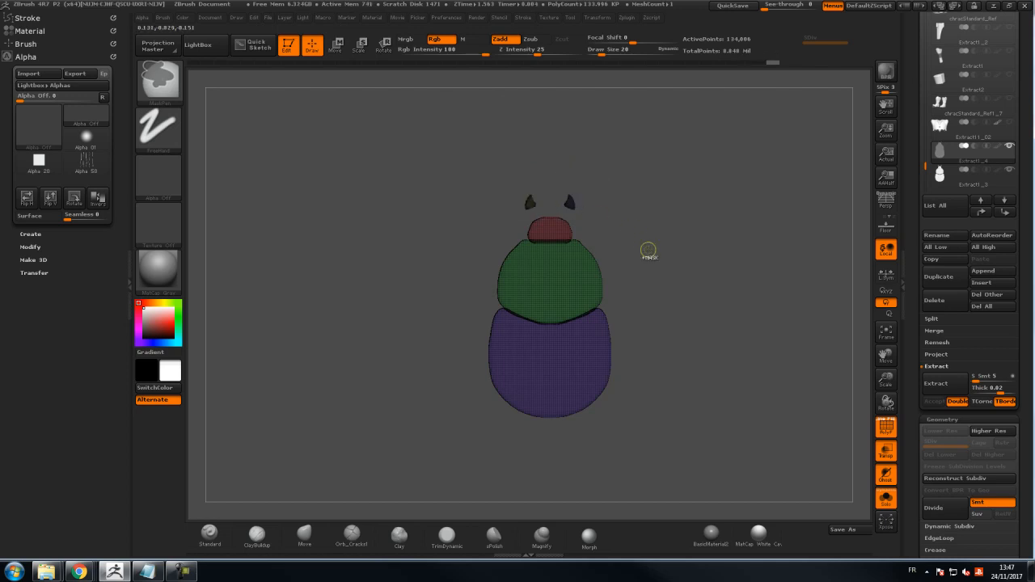
{"action": "left_click", "coordinate": [647, 249], "text": "ctrl"}
{"action": "key", "text": "w"}
{"action": "left_click_drag", "start_coordinate": [599, 201], "coordinate": [495, 184]}
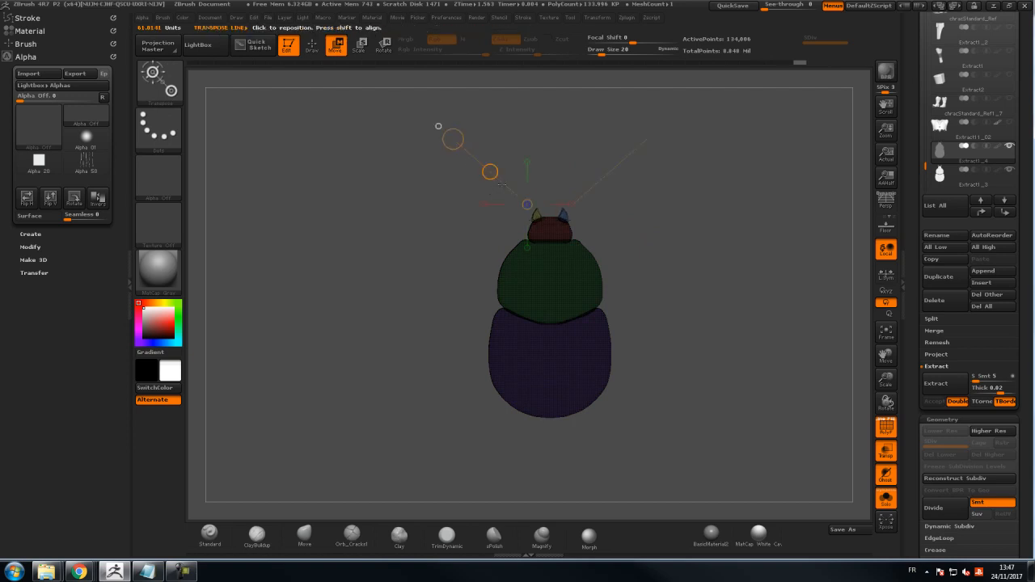
{"action": "key", "text": "q"}
{"action": "left_click_drag", "start_coordinate": [679, 203], "coordinate": [693, 223]}
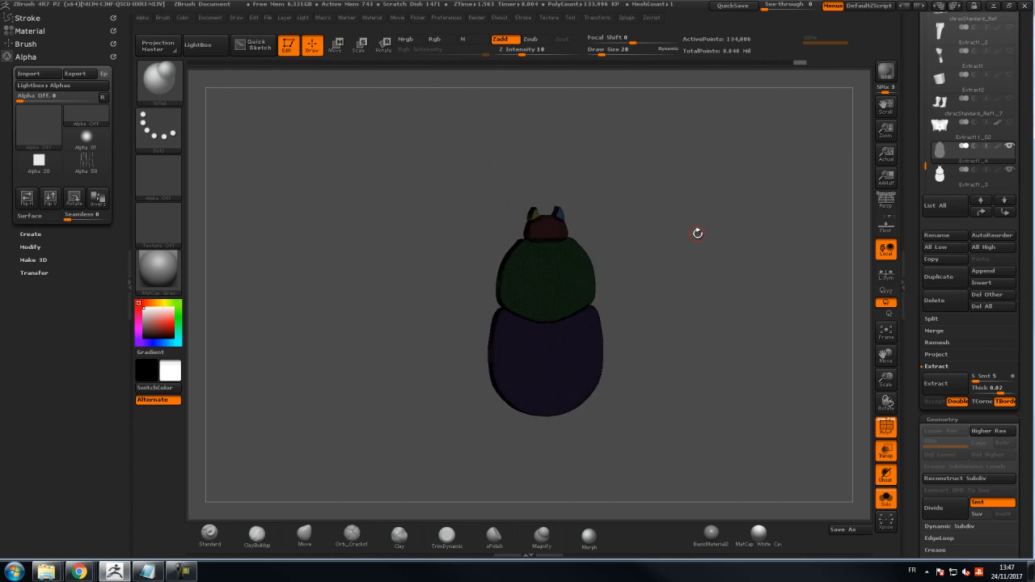
Step: Clear the mask and fuse the duplicated body parts with DynaMesh at a resolution of 1584
{"action": "left_click_drag", "start_coordinate": [914, 340], "coordinate": [920, 240]}
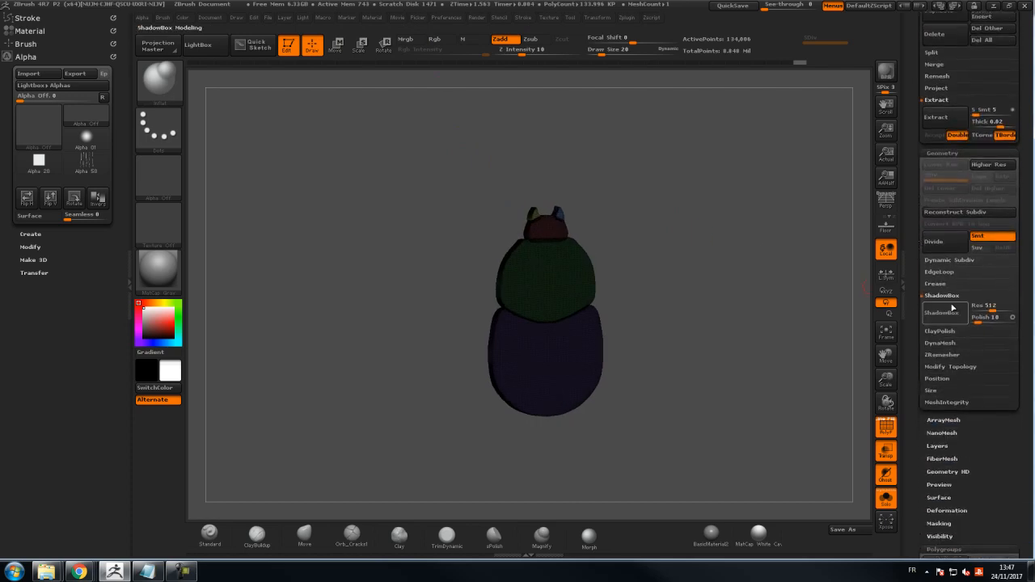
{"action": "left_click", "coordinate": [939, 342]}
{"action": "left_click_drag", "start_coordinate": [929, 359], "coordinate": [960, 359]}
{"action": "left_click", "coordinate": [950, 335]}
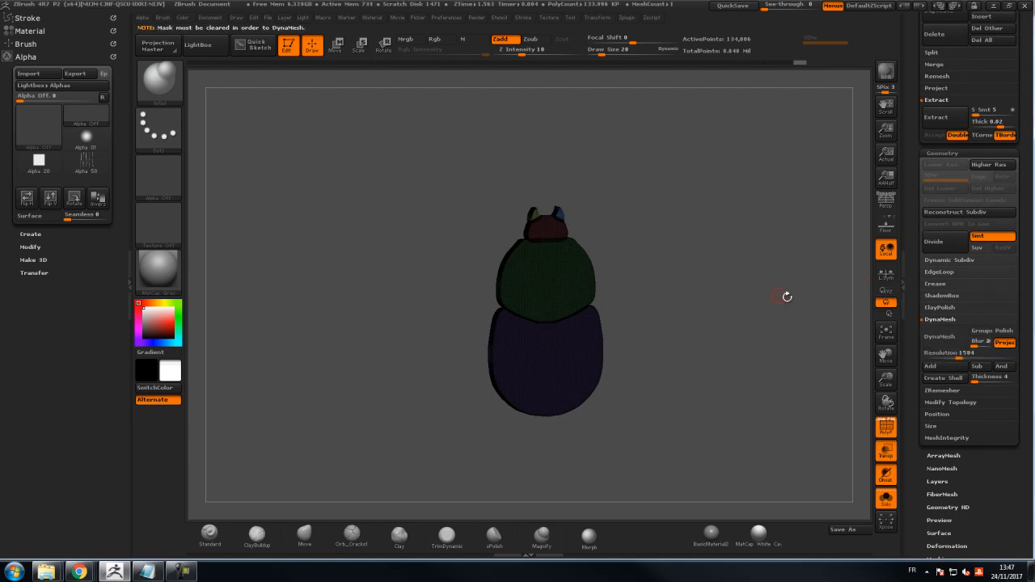
{"action": "left_click_drag", "start_coordinate": [759, 276], "coordinate": [727, 303], "text": "ctrl"}
{"action": "left_click", "coordinate": [936, 343]}
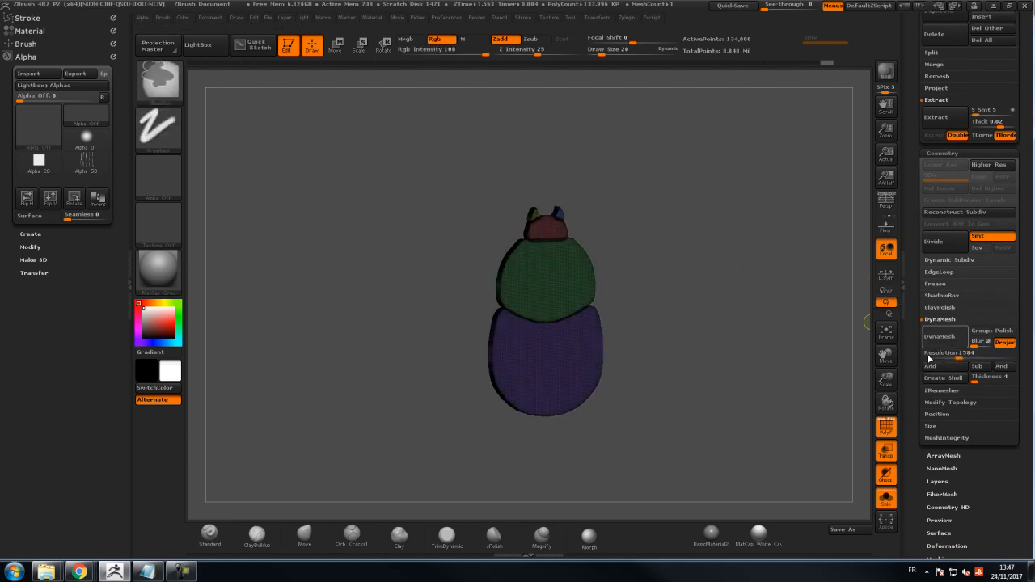
{"action": "left_click", "coordinate": [938, 345]}
Step: Hide the polyframe, set the brush size to 82 and smooth the fused body mesh
{"action": "mouse_move", "coordinate": [684, 193]}
{"action": "left_mouse_down", "text": "shift"}
{"action": "mouse_move", "coordinate": [665, 194]}
{"action": "mouse_move", "coordinate": [756, 446]}
{"action": "mouse_move", "coordinate": [670, 203]}
{"action": "left_mouse_up", "text": "shift"}
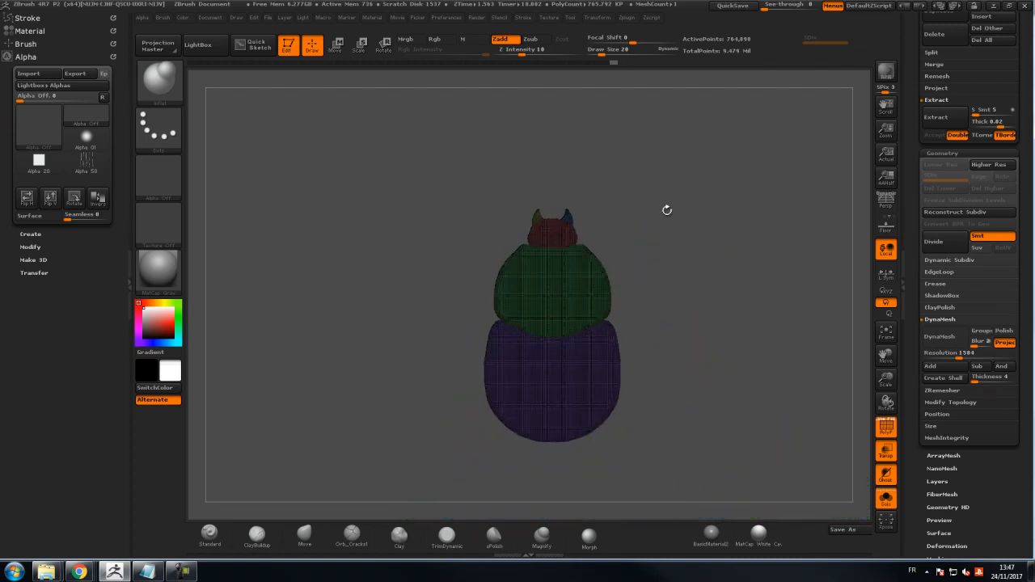
{"action": "left_click", "coordinate": [883, 424]}
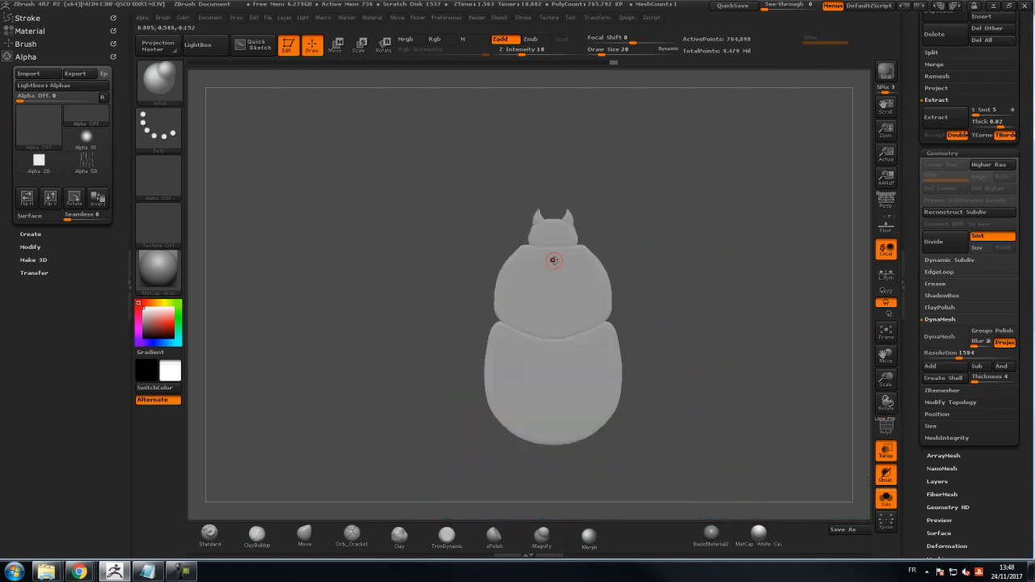
{"action": "key", "text": "s"}
{"action": "left_click_drag", "start_coordinate": [551, 258], "coordinate": [562, 259]}
{"action": "key", "text": "shift"}
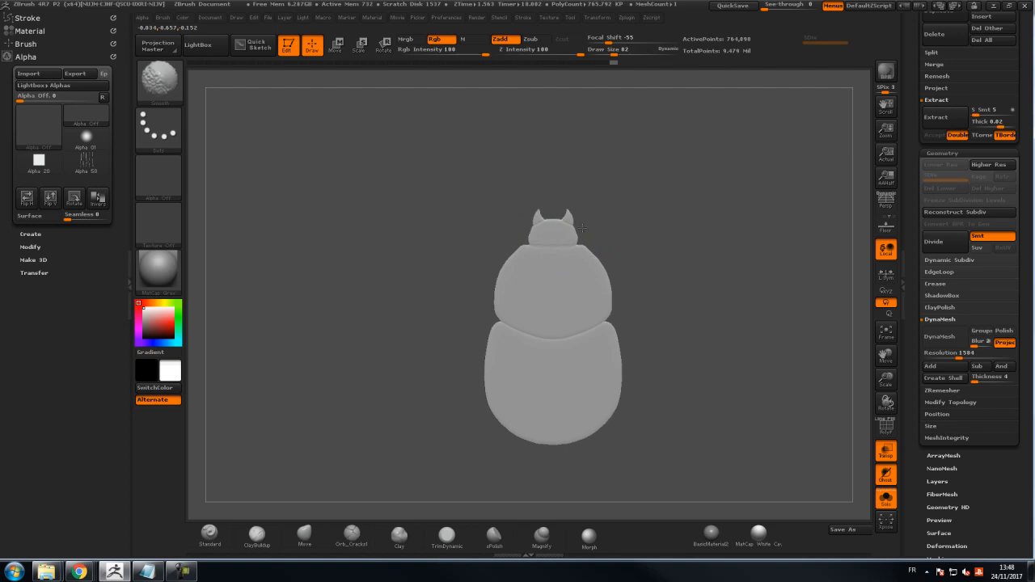
Step: Show all beetle subtools again, select the original body subtool and turn off transparency
{"action": "scroll", "coordinate": [970, 202], "scroll_direction": "up", "scroll_amount": 5}
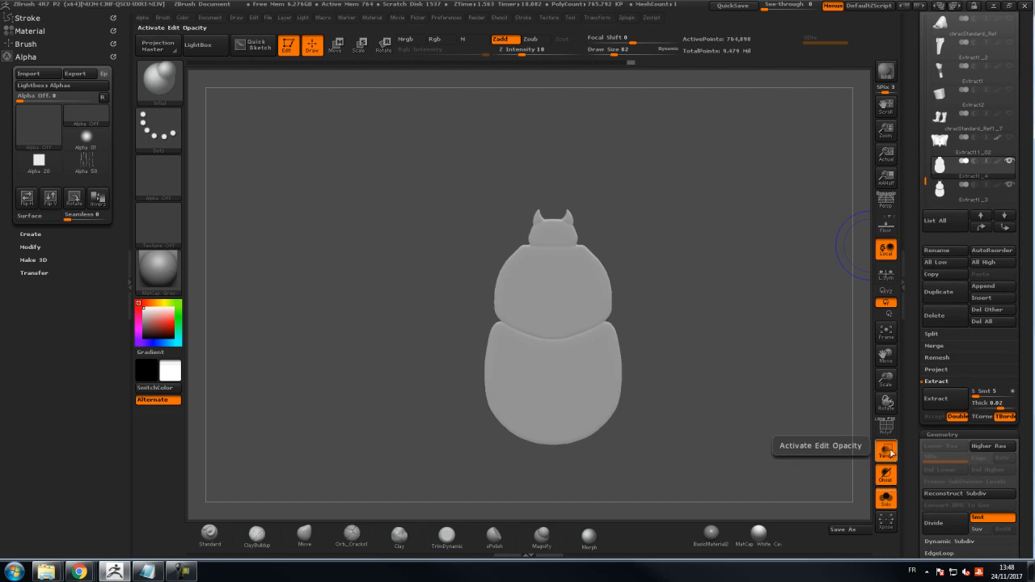
{"action": "left_click", "coordinate": [887, 496]}
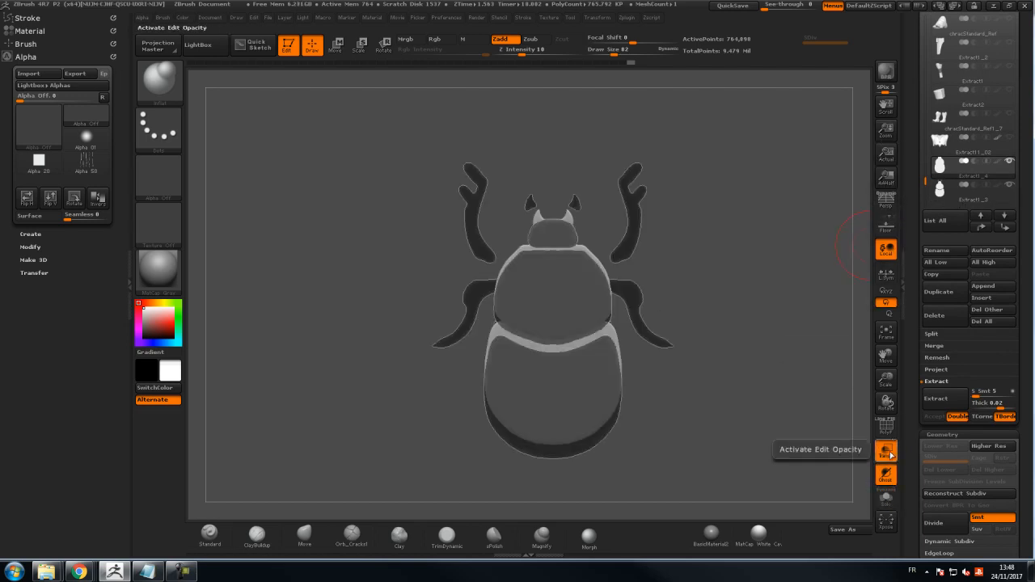
{"action": "left_click", "coordinate": [958, 193]}
{"action": "left_click", "coordinate": [886, 451]}
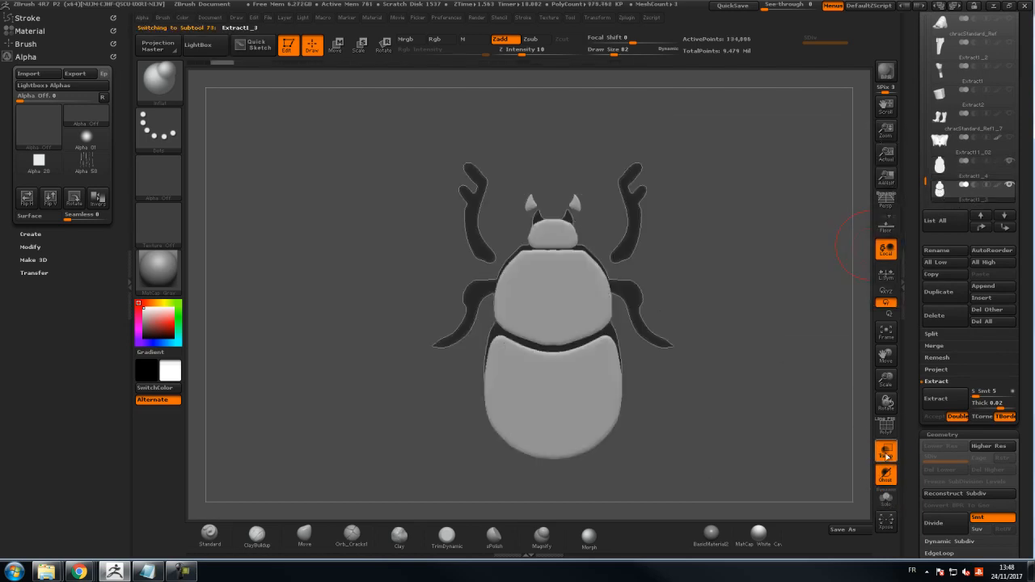
Step: Split the original body by polygroups into separate subtools and confirm the operation
{"action": "mouse_move", "coordinate": [940, 186]}
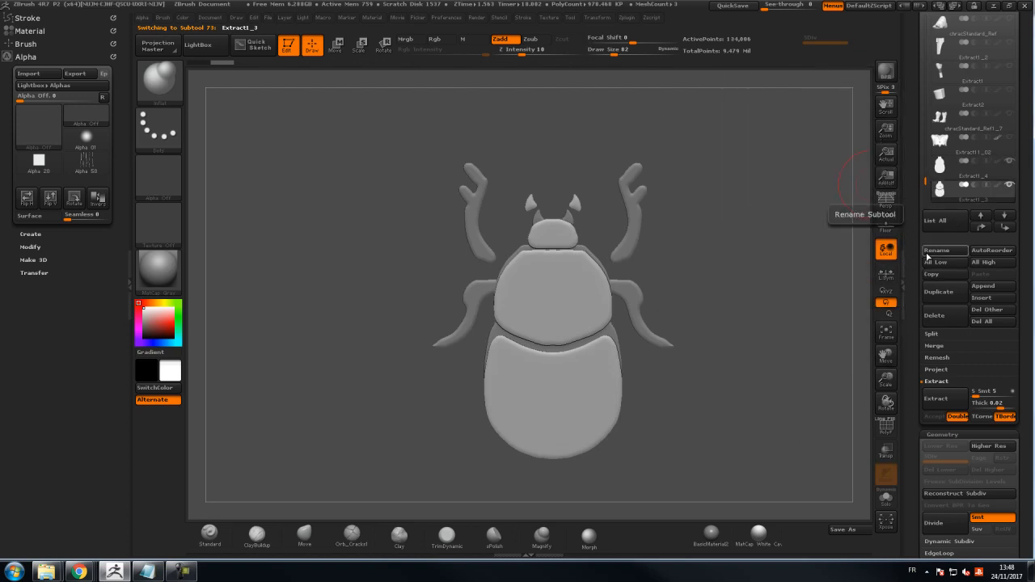
{"action": "left_click_drag", "start_coordinate": [916, 320], "coordinate": [918, 273]}
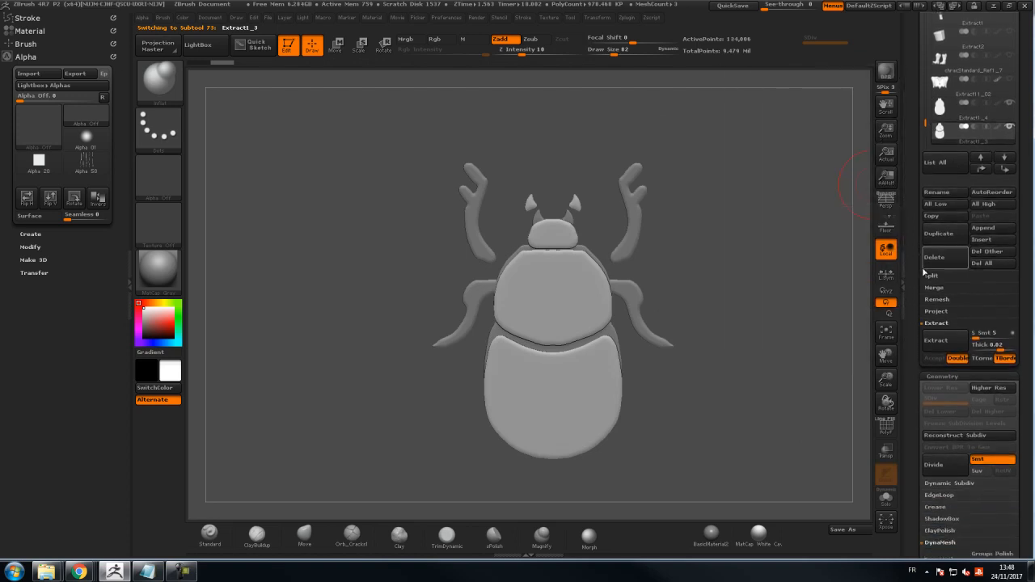
{"action": "left_click", "coordinate": [933, 276]}
{"action": "left_click", "coordinate": [988, 287]}
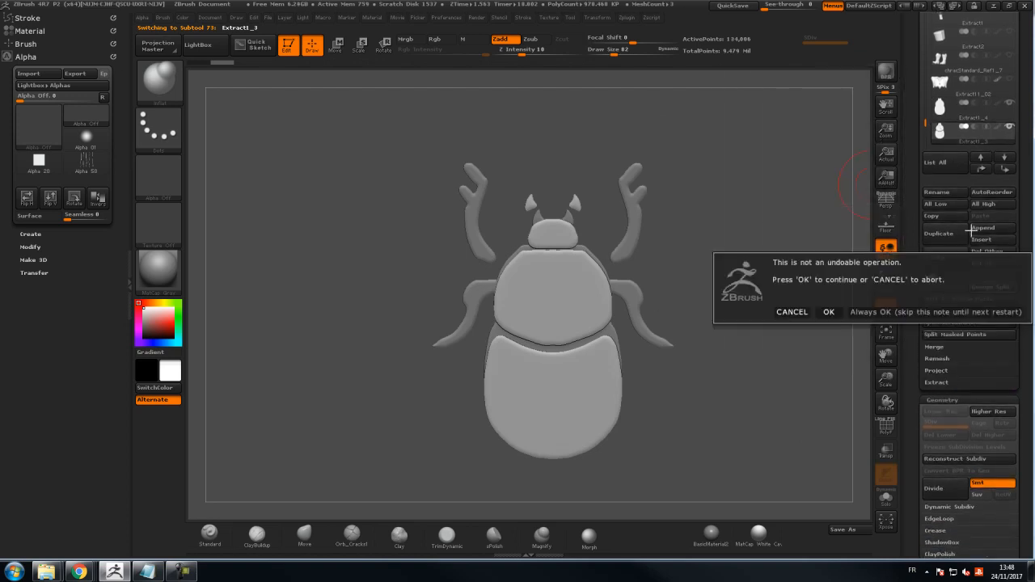
{"action": "left_click", "coordinate": [830, 311]}
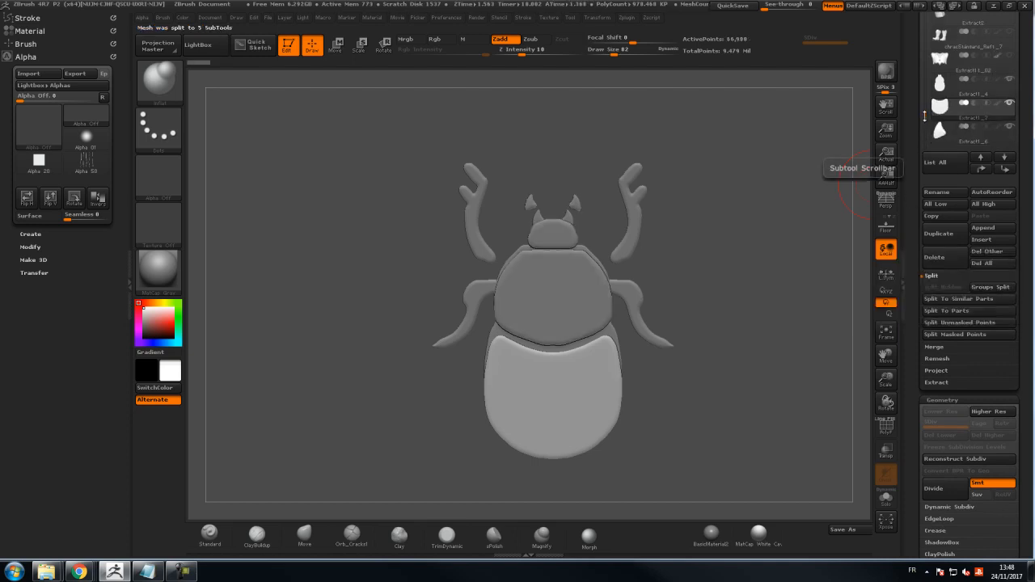
Step: Delete the two loose horn subtools split from the original body
{"action": "left_click_drag", "start_coordinate": [924, 124], "coordinate": [925, 123]}
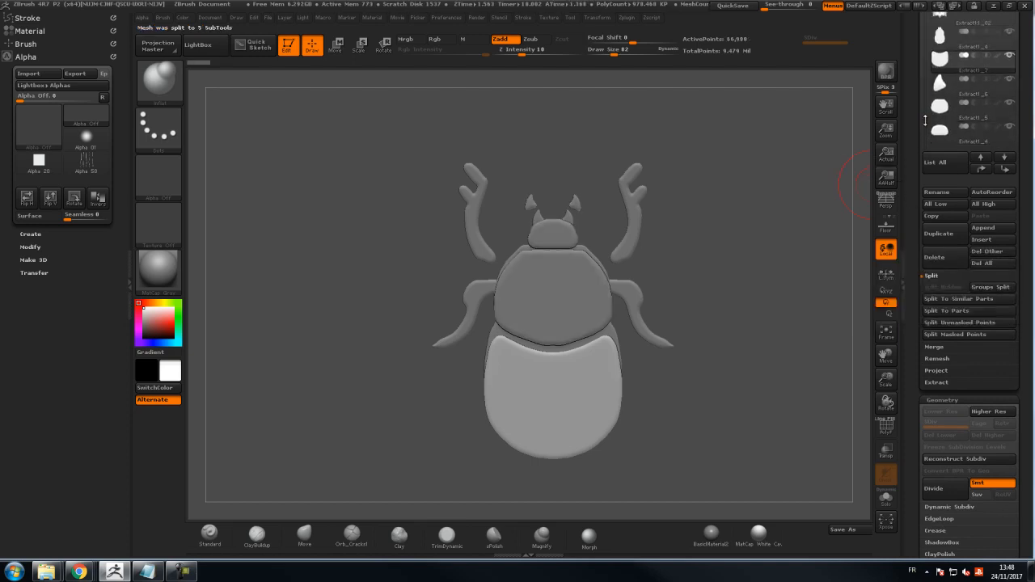
{"action": "left_click", "coordinate": [949, 86]}
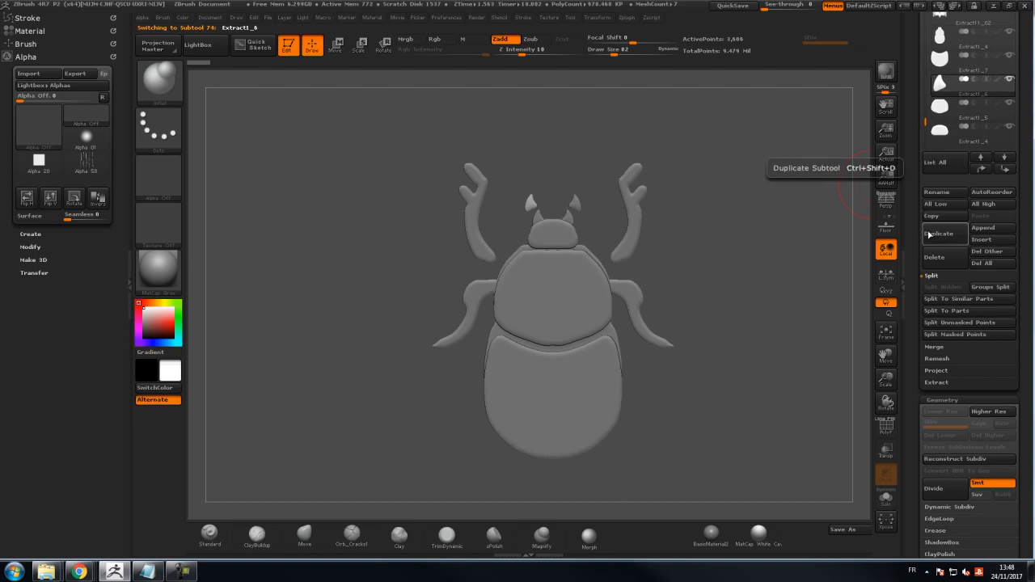
{"action": "left_click", "coordinate": [934, 258]}
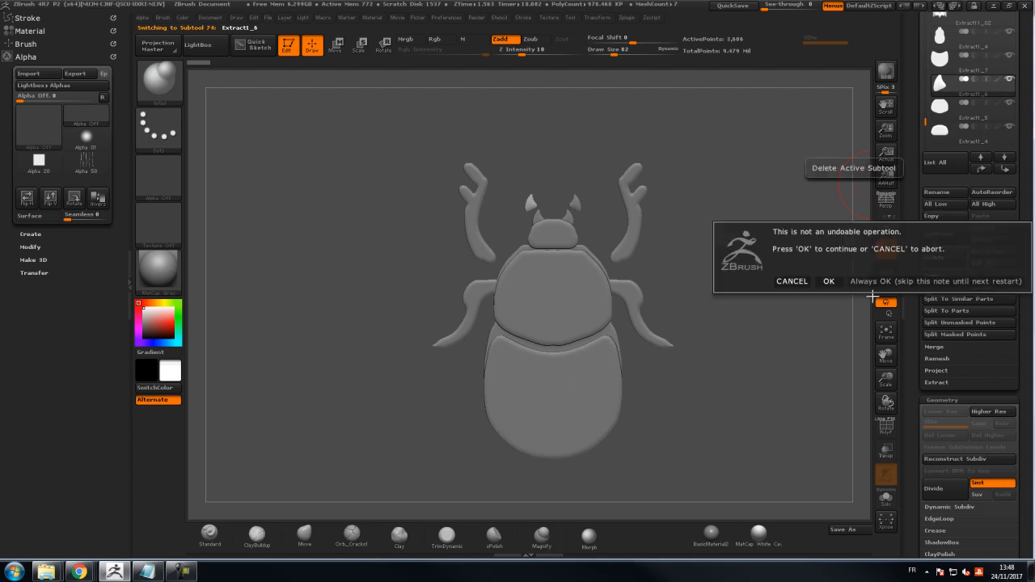
{"action": "left_click", "coordinate": [828, 281]}
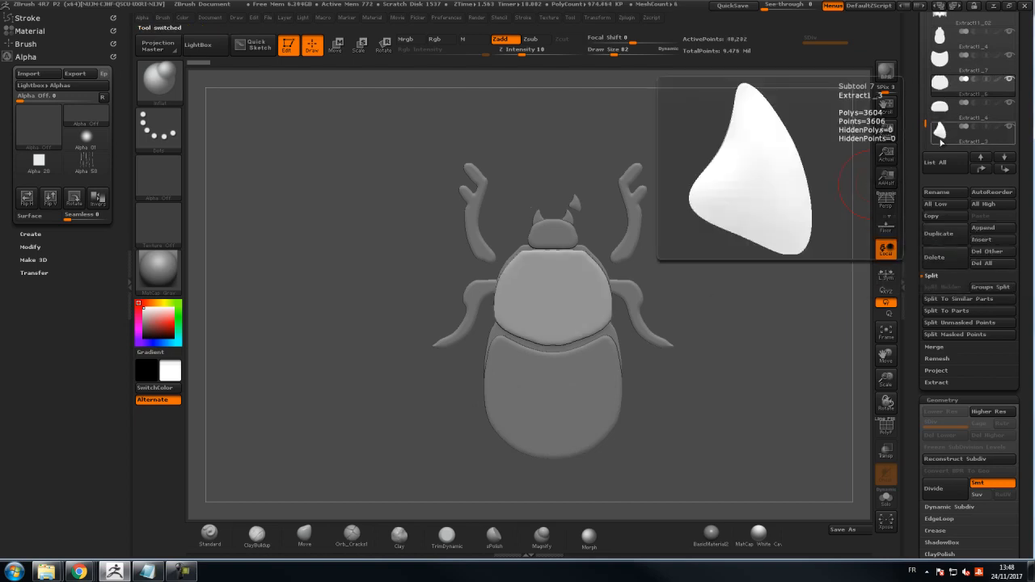
{"action": "left_click", "coordinate": [938, 257]}
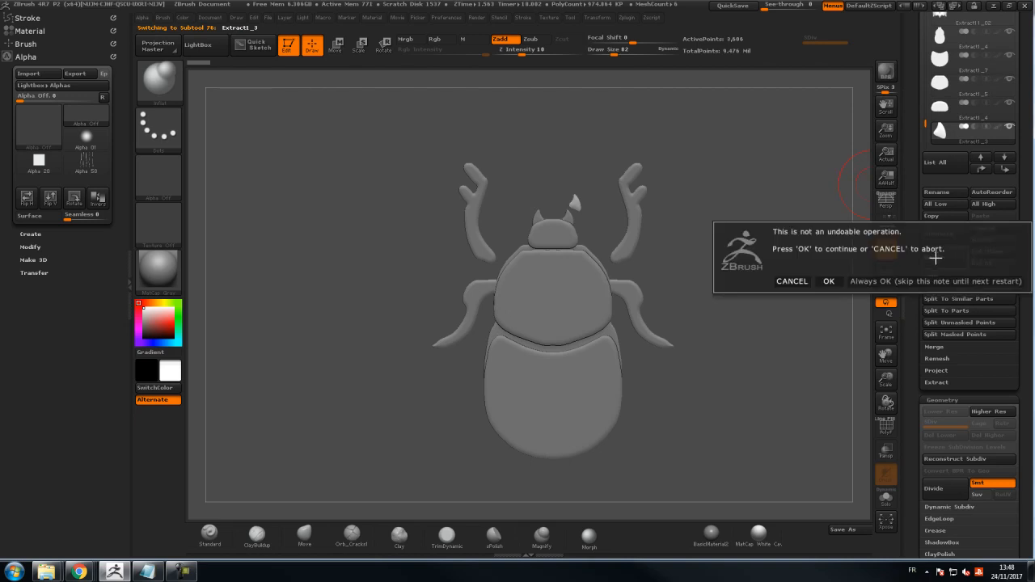
{"action": "left_click", "coordinate": [829, 282]}
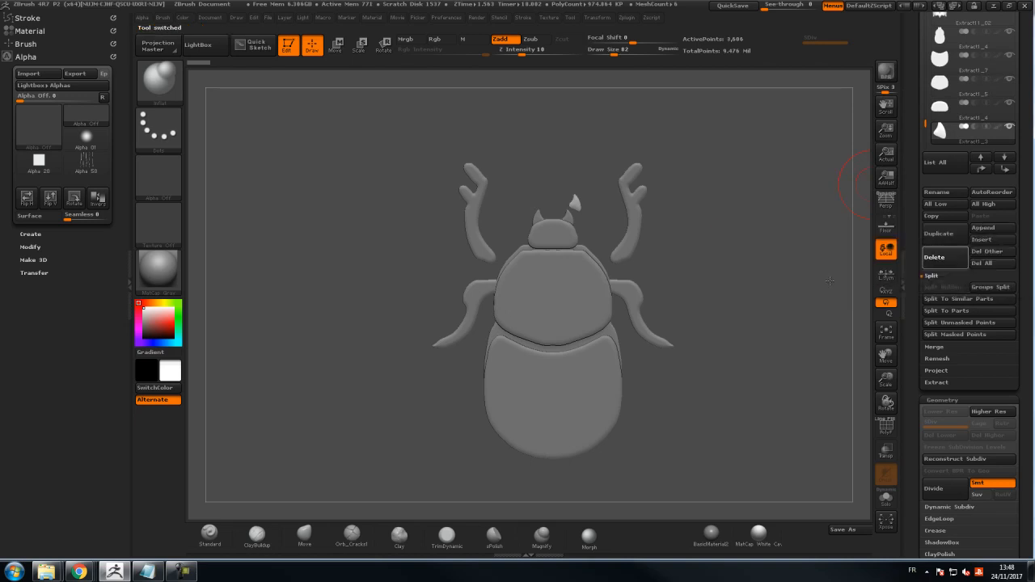
Step: Select the split head subtool and smooth it into a rounded dome with a brush size of 122
{"action": "left_click", "coordinate": [942, 81]}
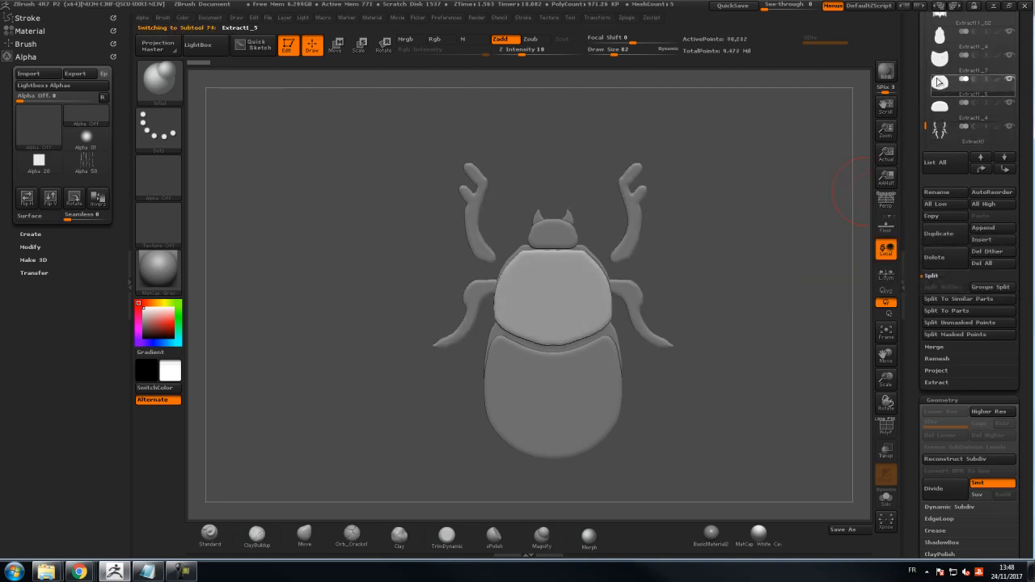
{"action": "left_click", "coordinate": [938, 114]}
{"action": "left_click_drag", "start_coordinate": [783, 166], "coordinate": [813, 184]}
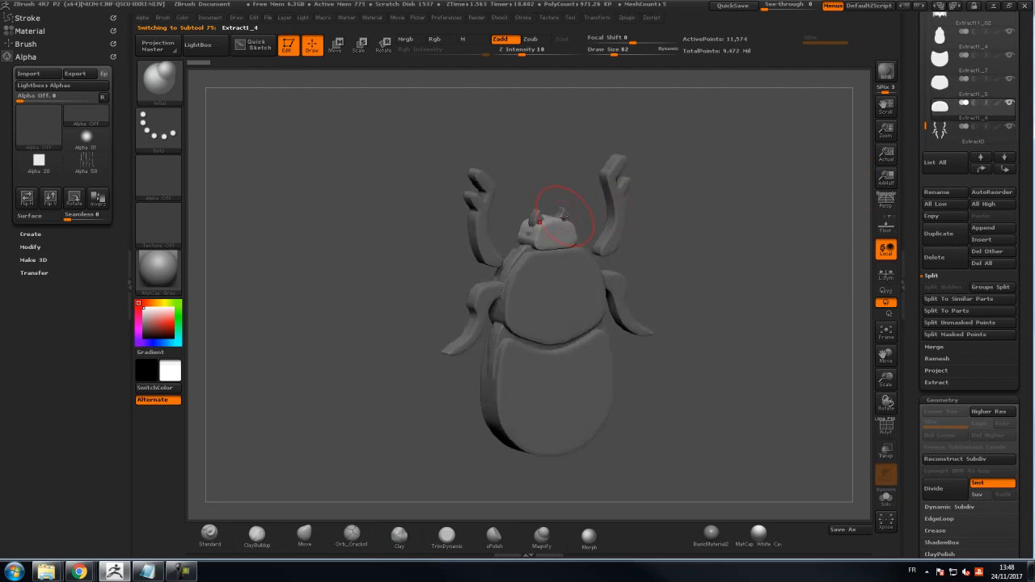
{"action": "key", "text": "shift"}
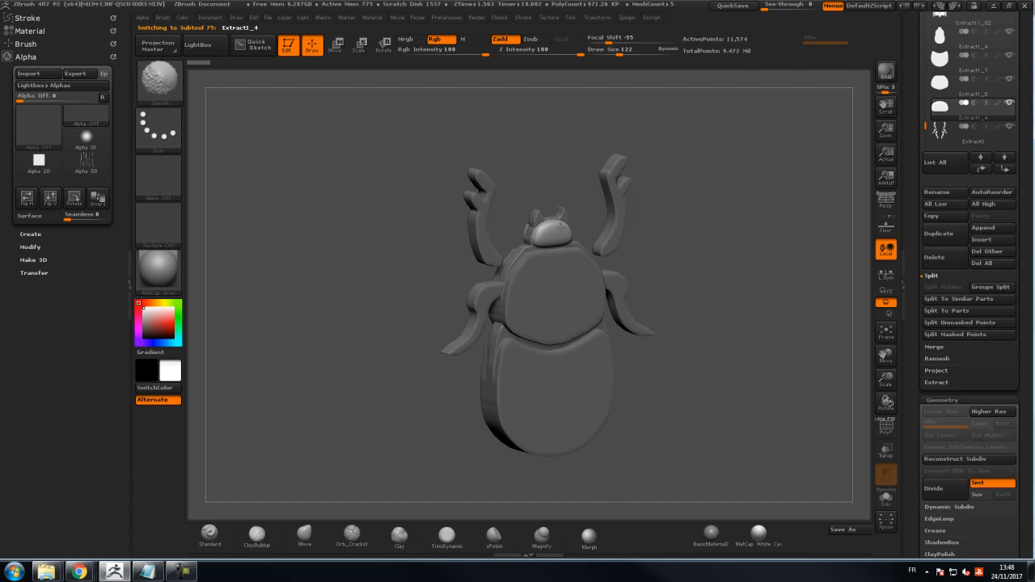
Step: Choose the ClipCurve brush and clip the back half of the head dome flat from the side view
{"action": "mouse_move", "coordinate": [673, 208]}
{"action": "left_mouse_down"}
{"action": "mouse_move", "coordinate": [635, 205]}
{"action": "mouse_move", "coordinate": [732, 190]}
{"action": "left_mouse_up"}
{"action": "key", "text": "ctrl+shift"}
{"action": "left_click", "coordinate": [180, 84]}
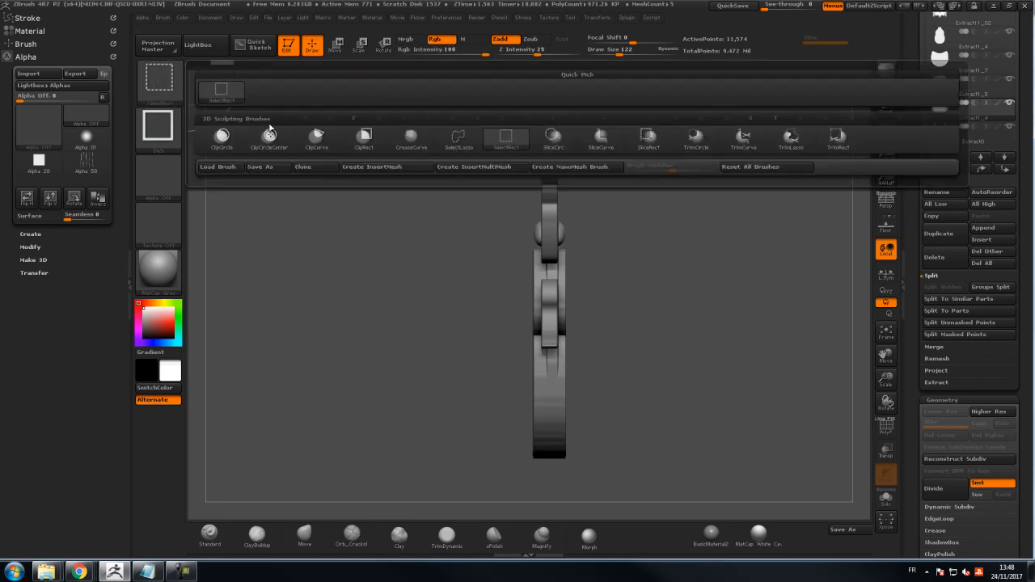
{"action": "left_click", "coordinate": [323, 148]}
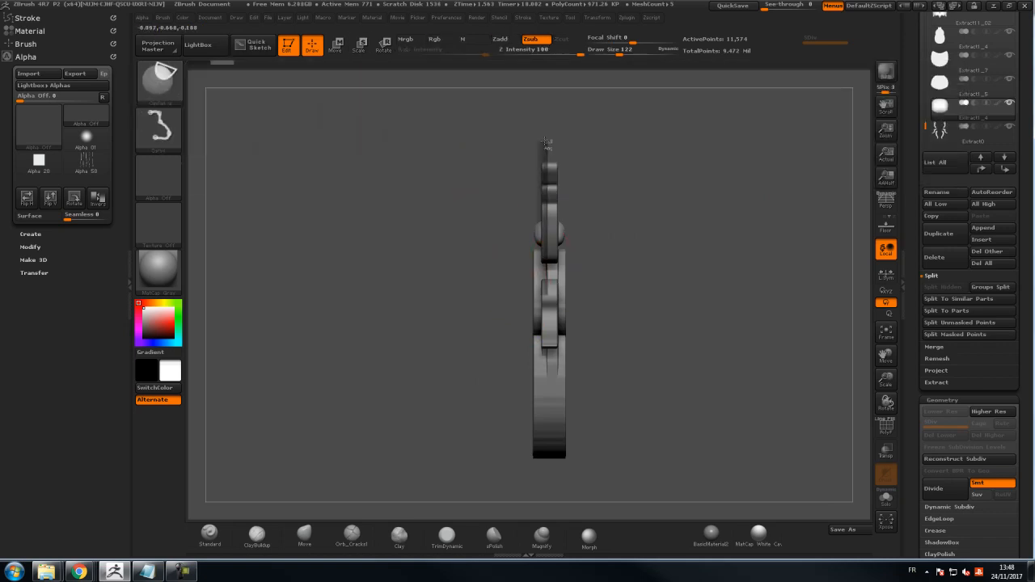
{"action": "mouse_move", "coordinate": [690, 167]}
{"action": "left_mouse_down"}
{"action": "mouse_move", "coordinate": [683, 224]}
{"action": "mouse_move", "coordinate": [682, 162]}
{"action": "left_mouse_up"}
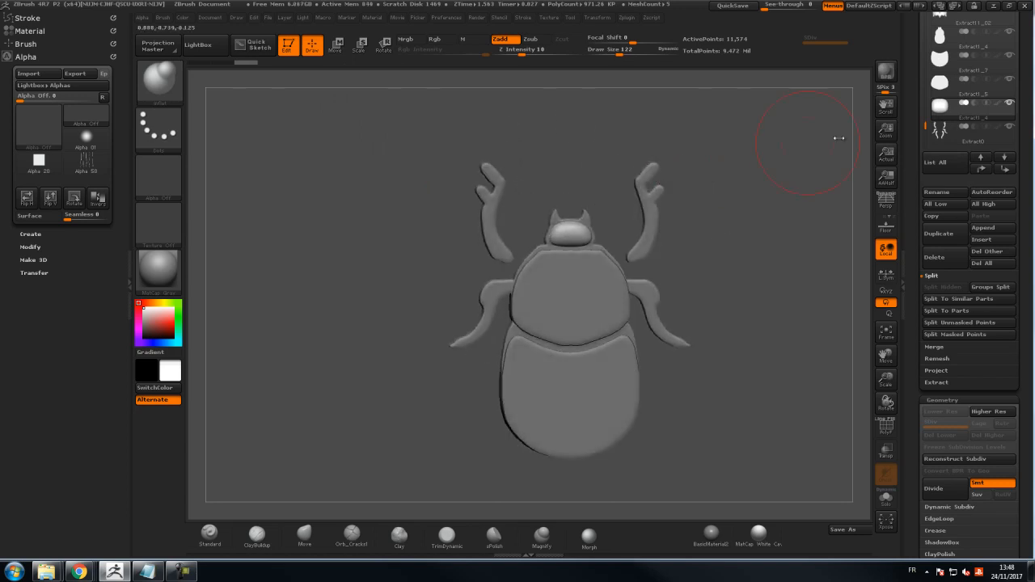
Step: Select the thorax shell subtool and smooth its edges with a brush size of 283
{"action": "left_click", "coordinate": [940, 80]}
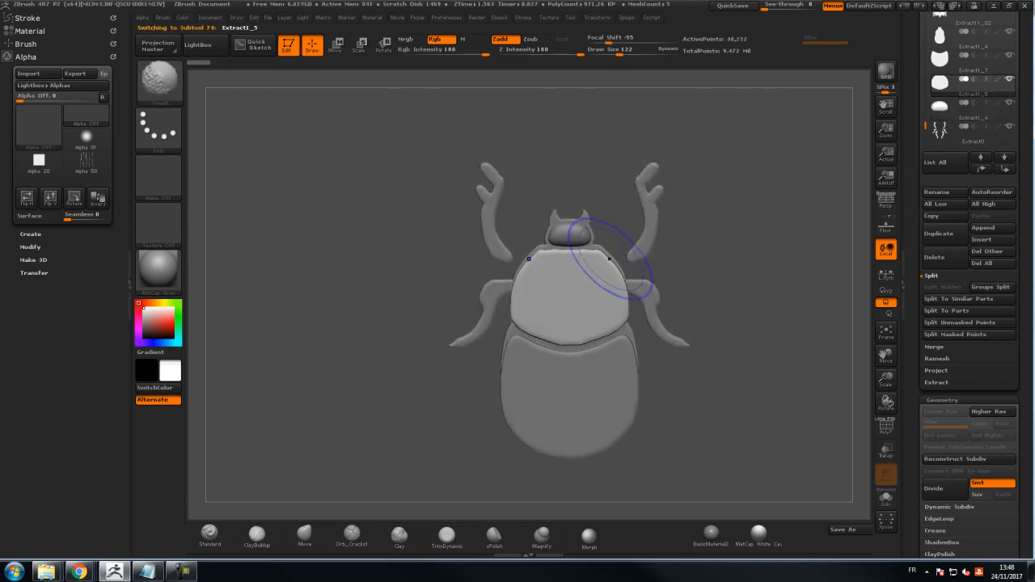
{"action": "key", "text": "s"}
{"action": "mouse_move", "coordinate": [571, 255]}
{"action": "left_mouse_down"}
{"action": "mouse_move", "coordinate": [584, 255]}
{"action": "mouse_move", "coordinate": [602, 323]}
{"action": "mouse_move", "coordinate": [610, 291]}
{"action": "left_mouse_up"}
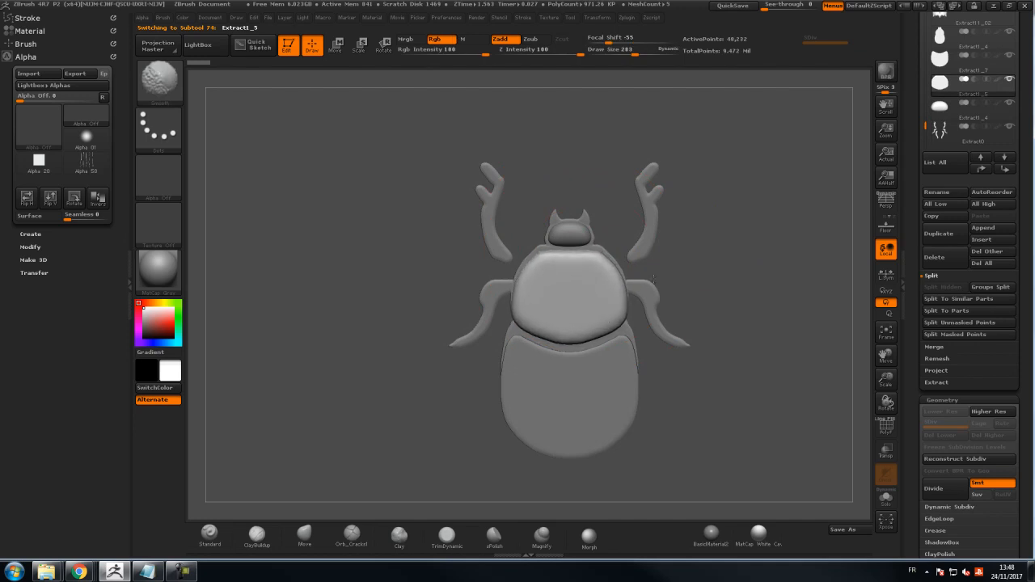
{"action": "left_click_drag", "start_coordinate": [620, 345], "coordinate": [820, 264], "text": "shift"}
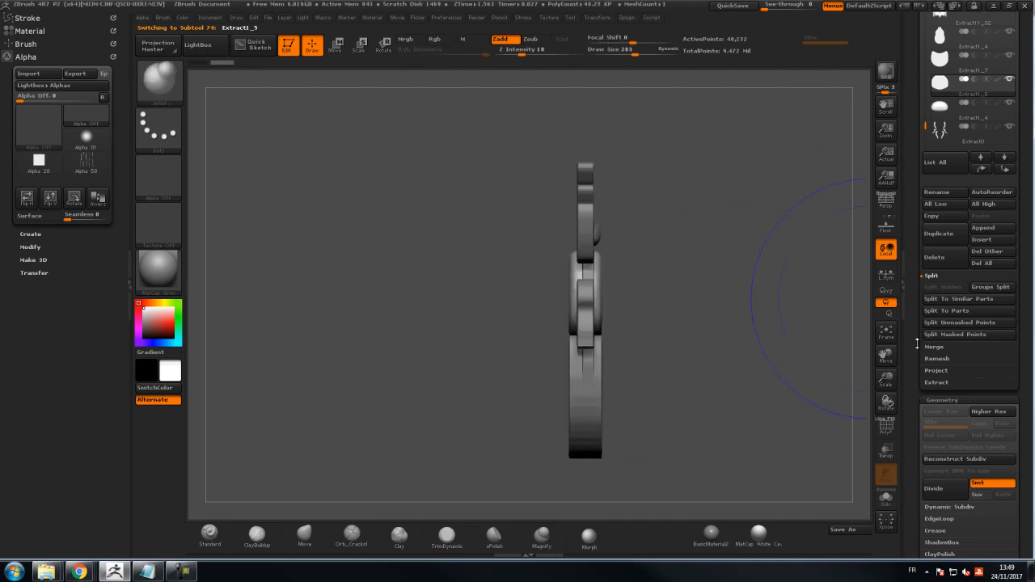
Step: Open the Deformation settings and apply a Polish to the thorax shell
{"action": "scroll", "coordinate": [913, 266], "scroll_direction": "down", "scroll_amount": 3}
{"action": "scroll", "coordinate": [912, 267], "scroll_direction": "down", "scroll_amount": 5}
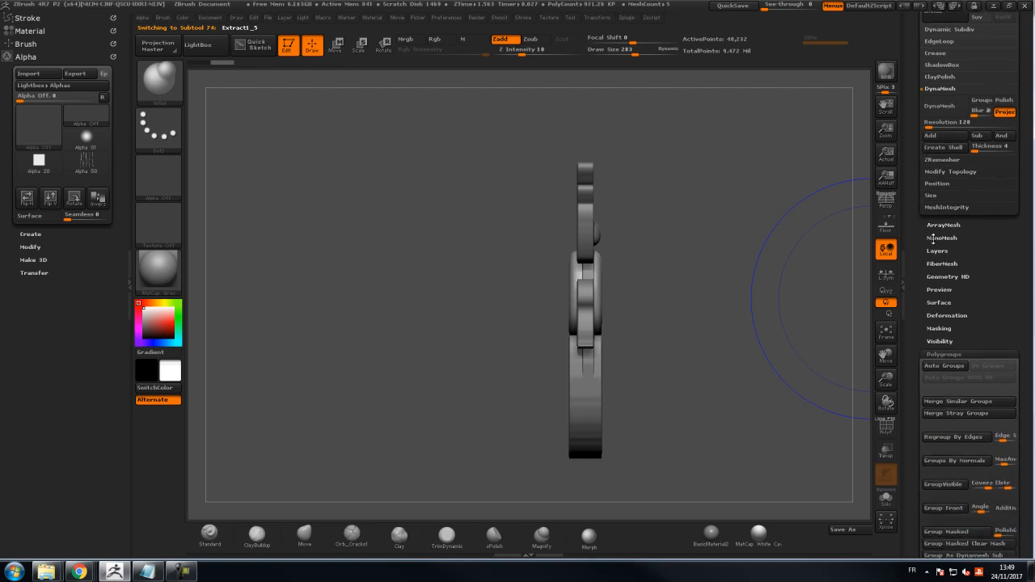
{"action": "left_click", "coordinate": [940, 317]}
{"action": "left_click_drag", "start_coordinate": [851, 243], "coordinate": [761, 219]}
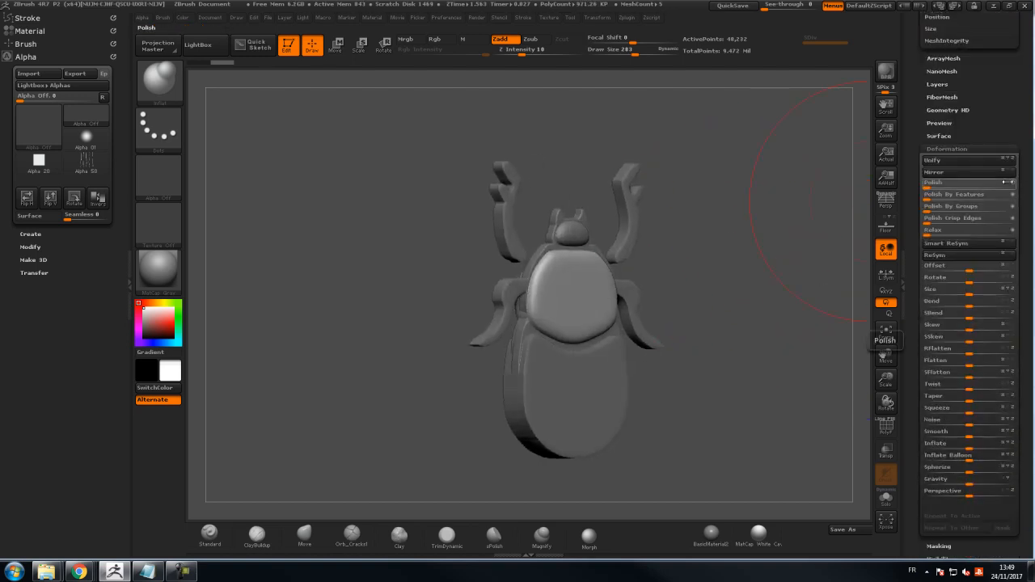
{"action": "left_click", "coordinate": [928, 185]}
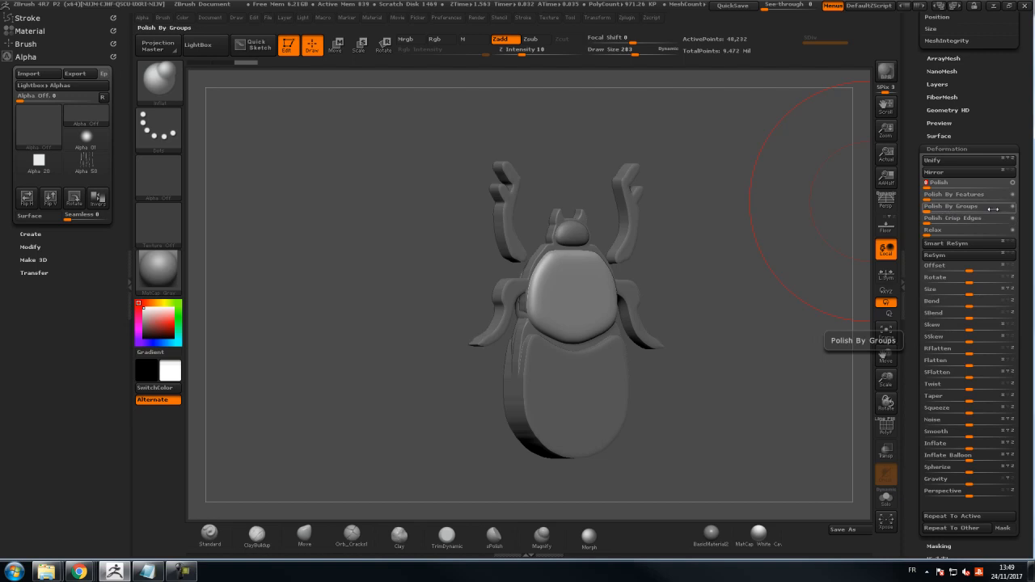
Step: Round out the thorax shell with Polish By Groups, a slight Inflate and Polish Crisp Edges
{"action": "left_click_drag", "start_coordinate": [935, 211], "coordinate": [974, 208]}
{"action": "left_click_drag", "start_coordinate": [969, 445], "coordinate": [982, 448]}
{"action": "left_click_drag", "start_coordinate": [824, 325], "coordinate": [783, 317]}
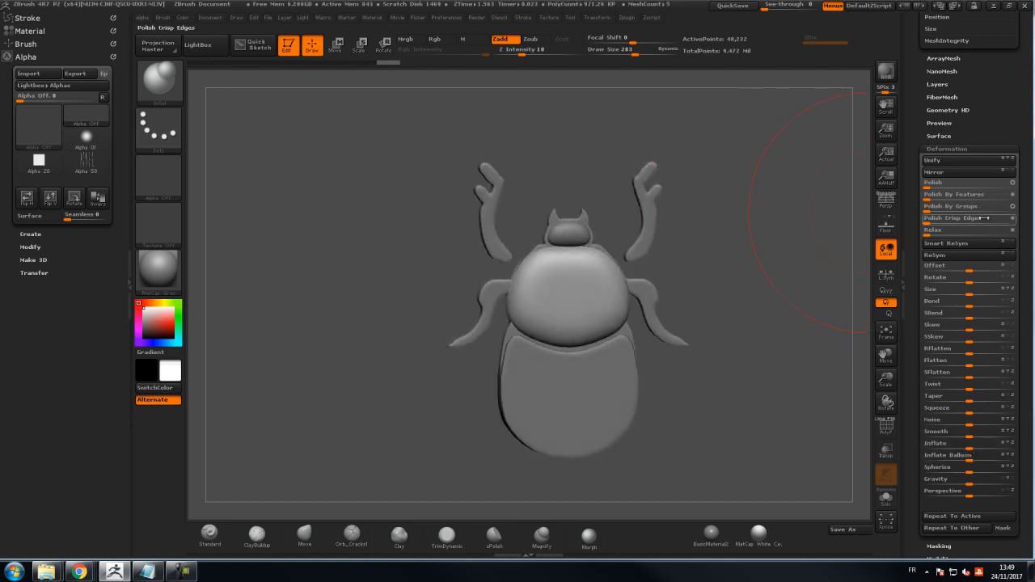
{"action": "left_click_drag", "start_coordinate": [950, 208], "coordinate": [999, 221]}
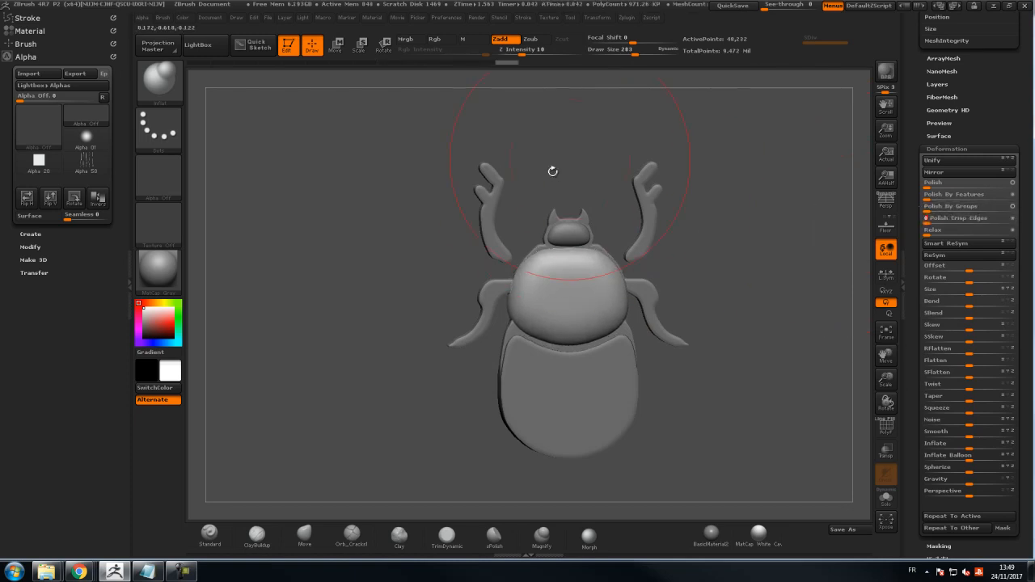
{"action": "left_click_drag", "start_coordinate": [705, 133], "coordinate": [713, 132]}
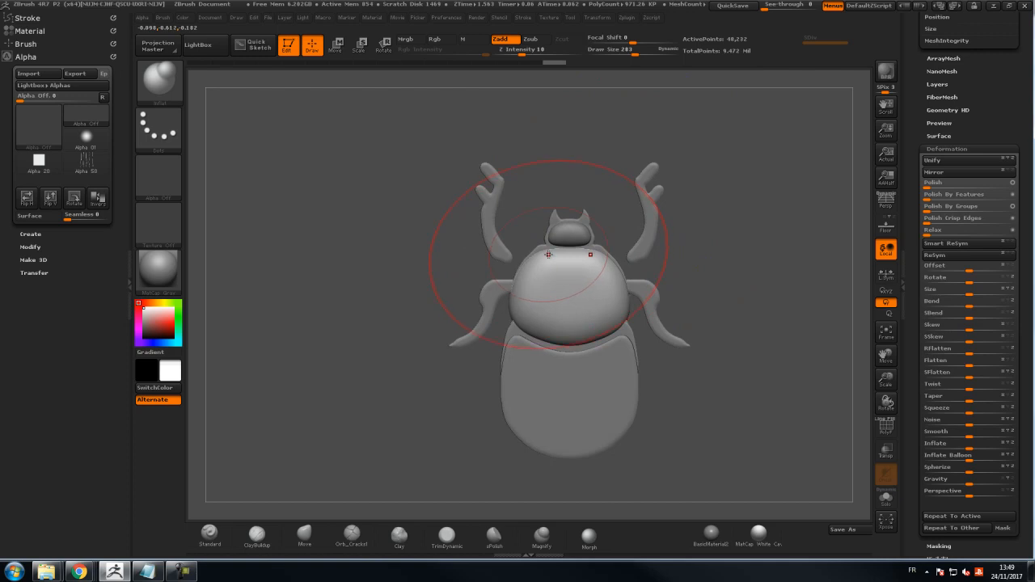
Step: Reshape the sides of the thorax shell with the Move brush at a size of 226 to follow the body outline
{"action": "key", "text": "b"}
{"action": "key", "text": "m"}
{"action": "key", "text": "v"}
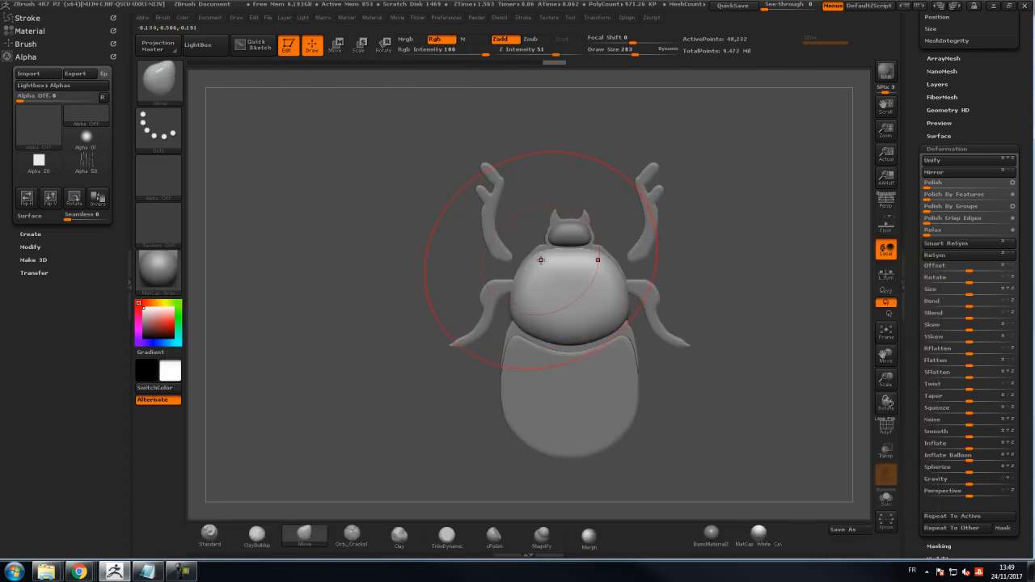
{"action": "key", "text": "s"}
{"action": "mouse_move", "coordinate": [534, 263]}
{"action": "left_mouse_down"}
{"action": "mouse_move", "coordinate": [525, 264]}
{"action": "mouse_move", "coordinate": [537, 260]}
{"action": "left_mouse_up"}
{"action": "key", "text": "s"}
{"action": "left_click", "coordinate": [526, 260]}
{"action": "left_click_drag", "start_coordinate": [473, 279], "coordinate": [521, 317]}
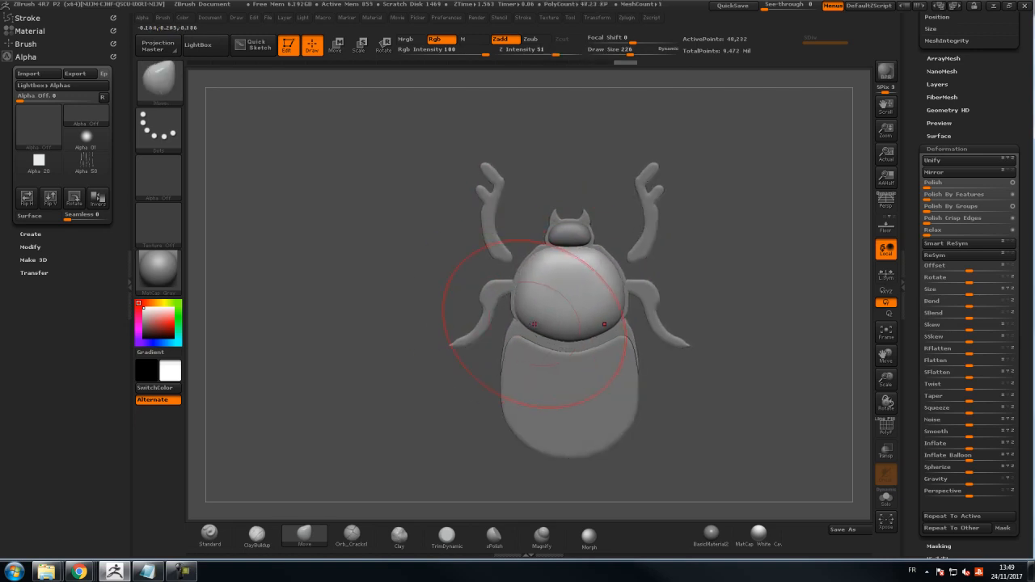
Step: Refine the thorax shell's upper and lower edges with the Move brush at sizes 89 and 160
{"action": "key", "text": "s"}
{"action": "left_click_drag", "start_coordinate": [547, 325], "coordinate": [533, 325]}
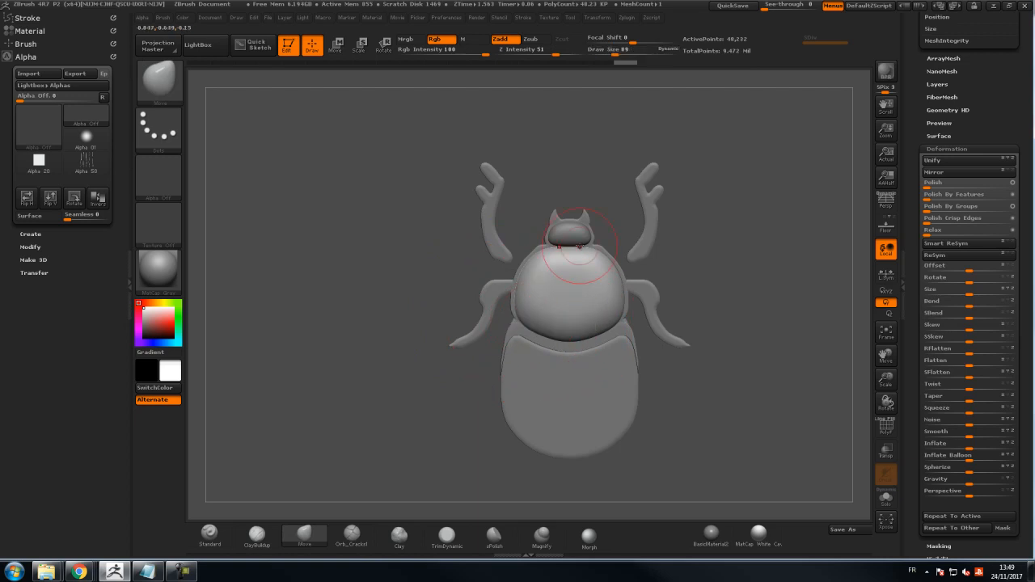
{"action": "key", "text": "s"}
{"action": "left_click", "coordinate": [536, 334]}
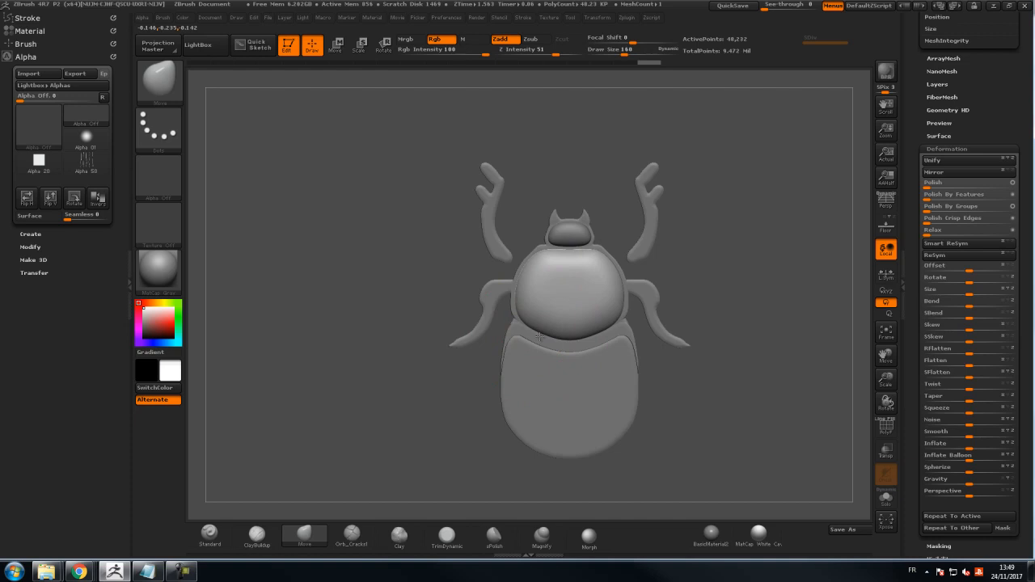
{"action": "left_click_drag", "start_coordinate": [539, 335], "coordinate": [540, 337]}
Step: Select the thorax shell and clip its back half flat with ClipCurve from the side view
{"action": "mouse_move", "coordinate": [651, 266]}
{"action": "left_mouse_down"}
{"action": "mouse_move", "coordinate": [832, 242]}
{"action": "mouse_move", "coordinate": [773, 198]}
{"action": "left_mouse_up"}
{"action": "left_click_drag", "start_coordinate": [920, 139], "coordinate": [909, 382]}
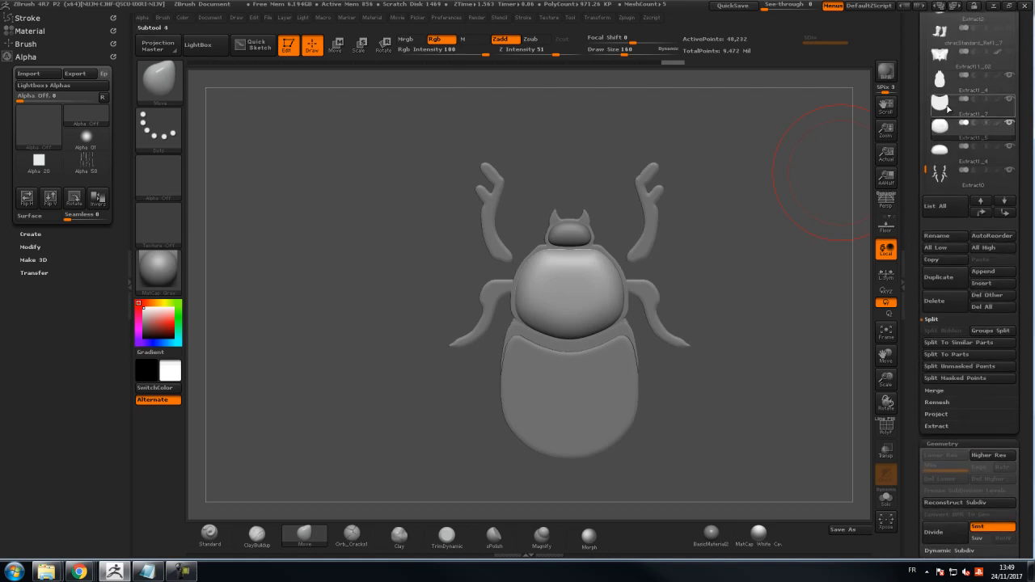
{"action": "left_click", "coordinate": [625, 369], "text": "alt"}
{"action": "left_click_drag", "start_coordinate": [784, 287], "coordinate": [821, 279]}
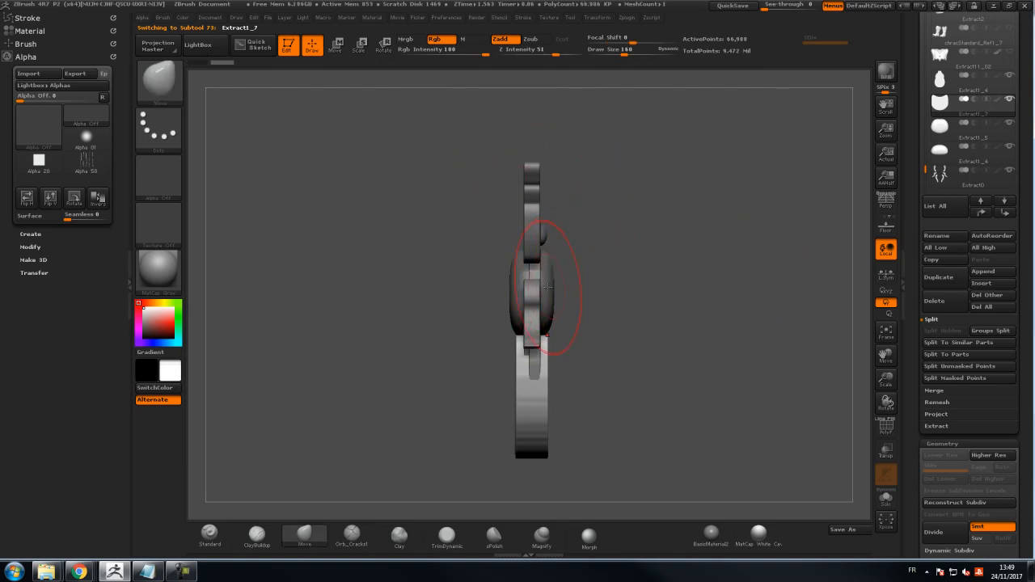
{"action": "key", "text": "s"}
{"action": "left_click_drag", "start_coordinate": [543, 288], "coordinate": [542, 289]}
{"action": "left_click", "coordinate": [548, 291], "text": "alt"}
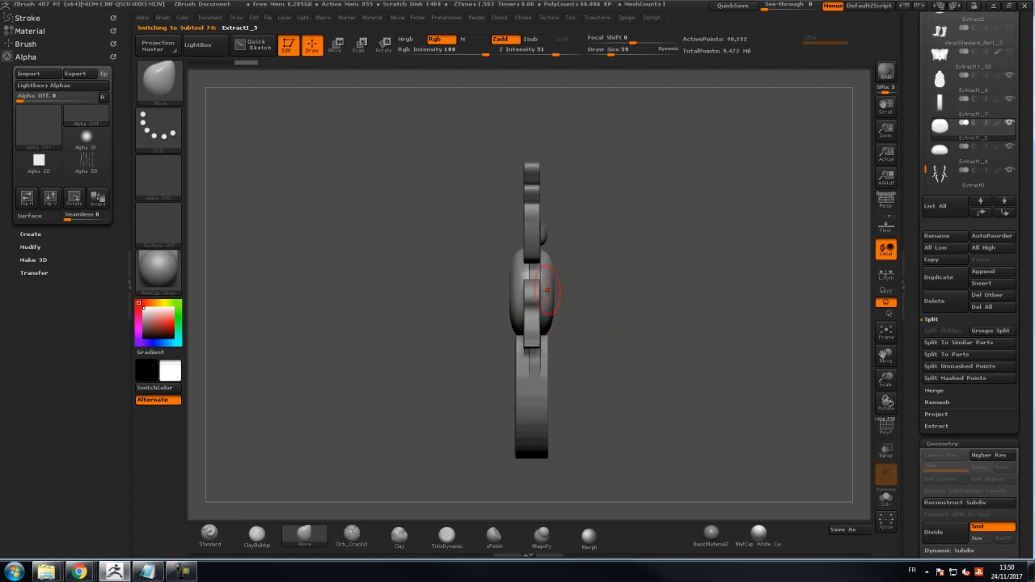
{"action": "left_click_drag", "start_coordinate": [527, 462], "coordinate": [526, 212], "text": "ctrl+shift"}
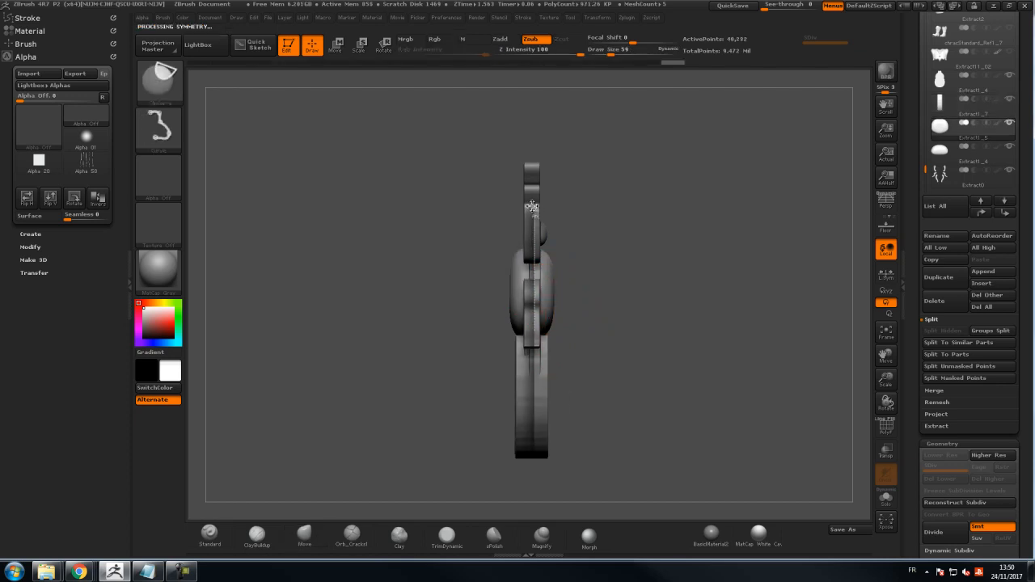
{"action": "left_click_drag", "start_coordinate": [624, 195], "coordinate": [646, 192], "text": "shift"}
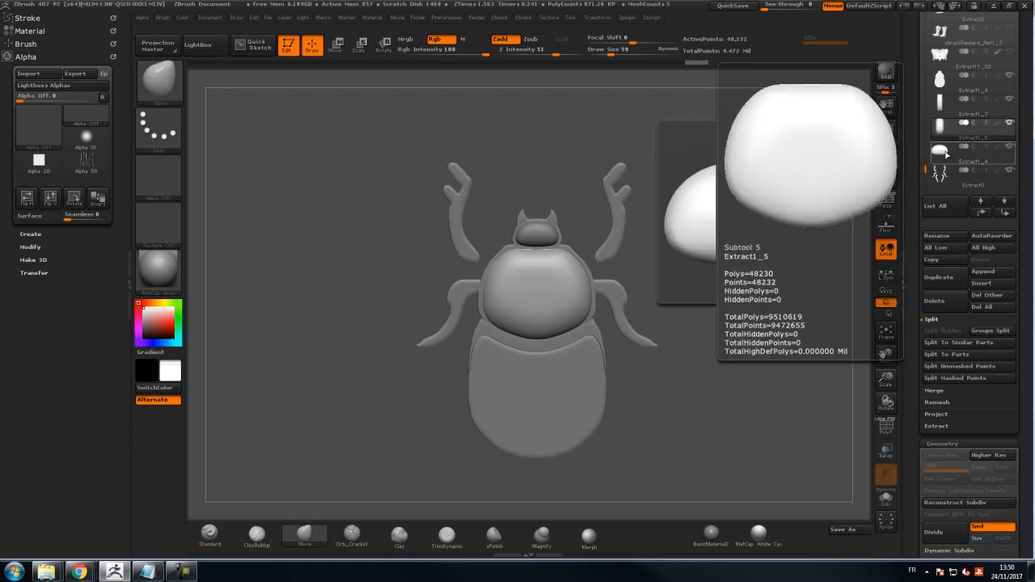
Step: Select the abdomen shell and move it slightly forward off the base body from the side view
{"action": "left_click", "coordinate": [596, 382], "text": "alt"}
{"action": "left_click_drag", "start_coordinate": [719, 311], "coordinate": [788, 243], "text": "shift"}
{"action": "left_click", "coordinate": [337, 50]}
{"action": "left_click_drag", "start_coordinate": [565, 397], "coordinate": [766, 379]}
{"action": "left_click_drag", "start_coordinate": [661, 388], "coordinate": [678, 384]}
{"action": "left_click_drag", "start_coordinate": [749, 255], "coordinate": [682, 227]}
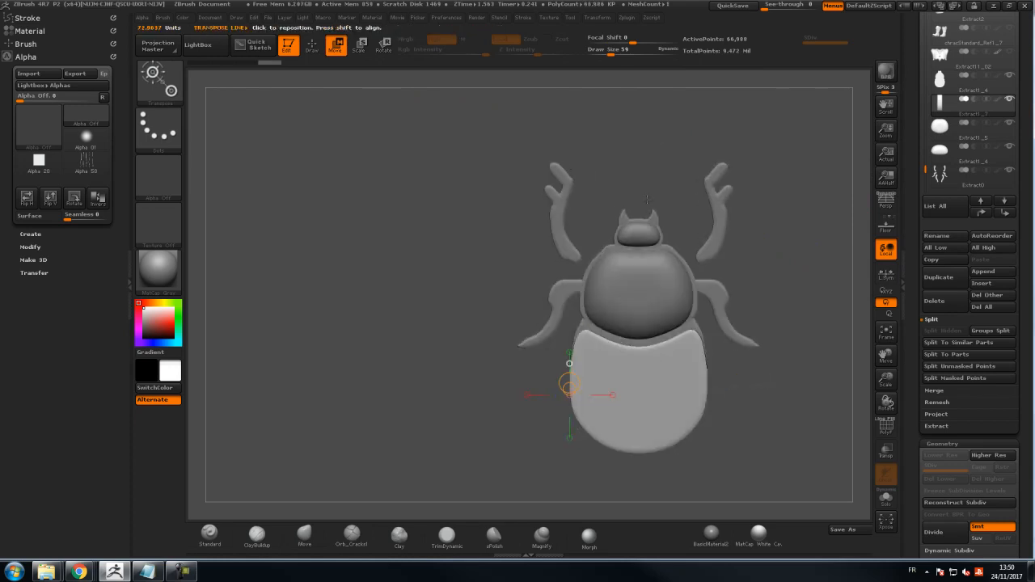
Step: Round the edges of the abdomen shell by repeatedly applying Polish By Groups in the Deformation settings
{"action": "left_click", "coordinate": [313, 47]}
{"action": "left_click_drag", "start_coordinate": [800, 316], "coordinate": [675, 296], "text": "alt"}
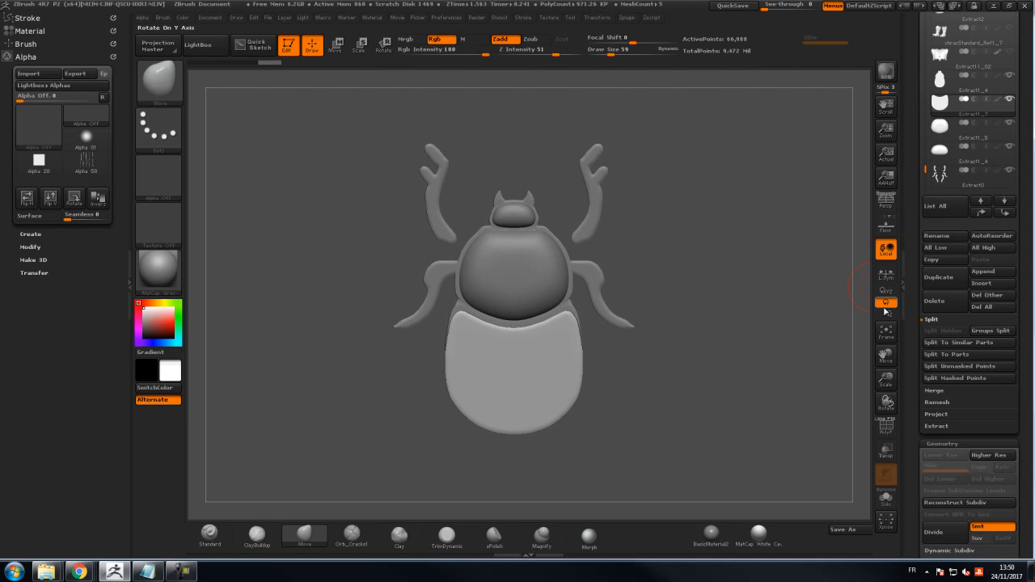
{"action": "left_click_drag", "start_coordinate": [911, 301], "coordinate": [916, 171]}
{"action": "left_click_drag", "start_coordinate": [929, 287], "coordinate": [967, 290]}
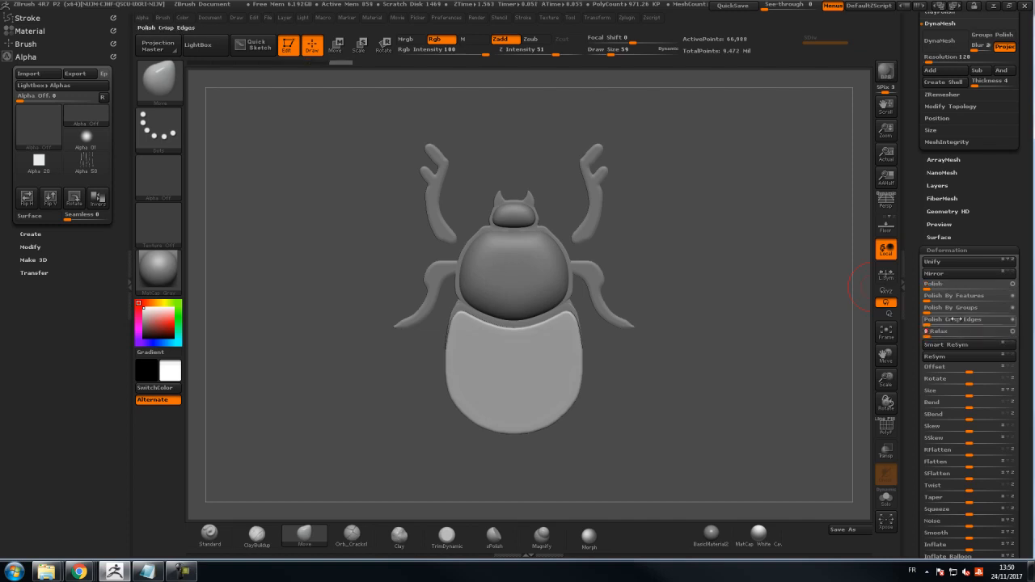
{"action": "left_click_drag", "start_coordinate": [998, 312], "coordinate": [985, 312]}
{"action": "left_click", "coordinate": [992, 313]}
{"action": "left_click", "coordinate": [992, 313]}
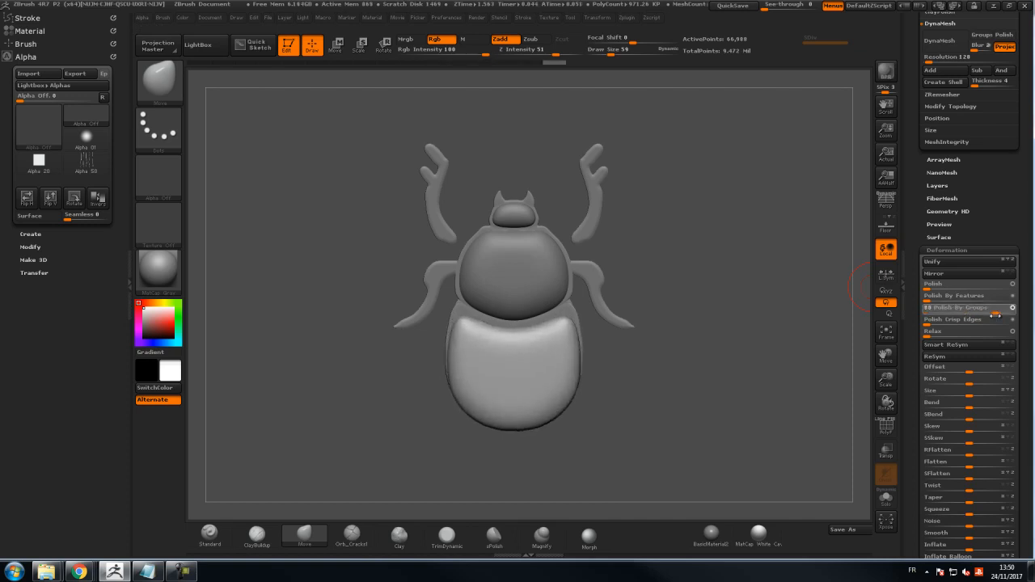
Step: Move the rounded abdomen shell up toward the thorax and back against the base body
{"action": "left_click", "coordinate": [338, 46]}
{"action": "left_click_drag", "start_coordinate": [511, 348], "coordinate": [511, 154]}
{"action": "left_click_drag", "start_coordinate": [511, 252], "coordinate": [513, 242]}
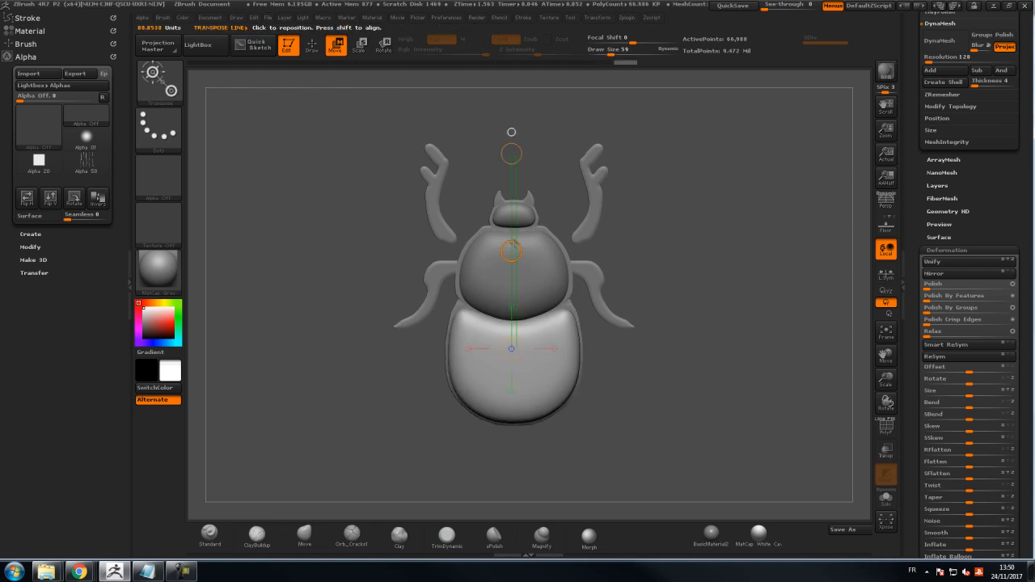
{"action": "left_click_drag", "start_coordinate": [681, 249], "coordinate": [733, 243]}
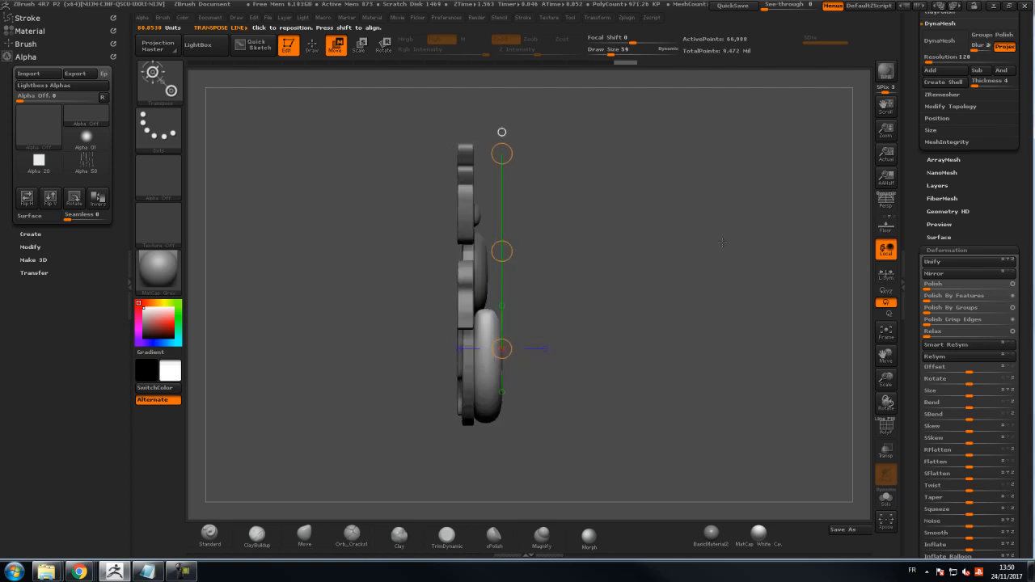
{"action": "left_click_drag", "start_coordinate": [497, 348], "coordinate": [695, 349]}
{"action": "left_click_drag", "start_coordinate": [598, 348], "coordinate": [593, 348]}
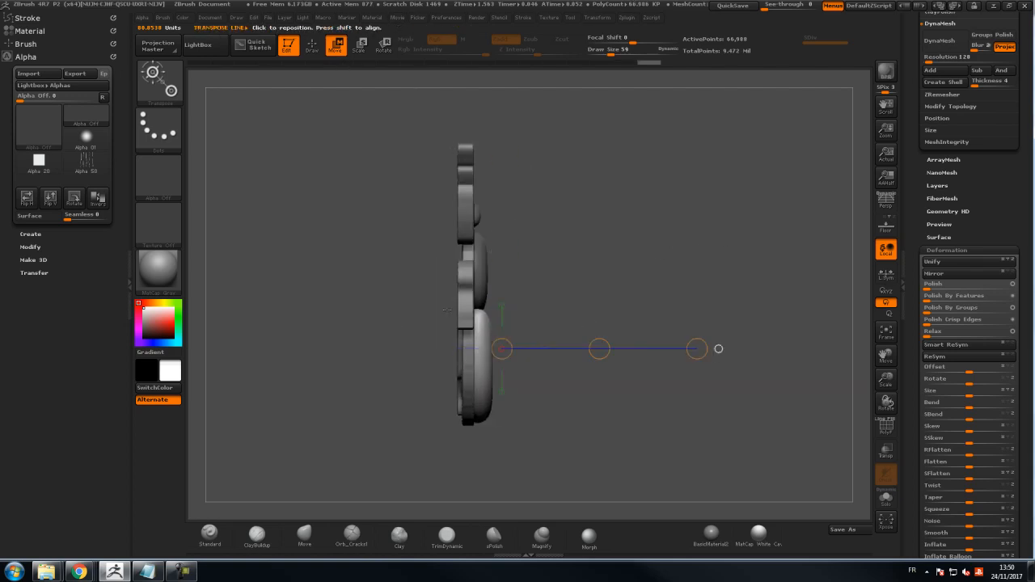
Step: Clip the back of the abdomen shell flat from the side view and smooth its surface with a brush size of 181
{"action": "mouse_move", "coordinate": [476, 364]}
{"action": "left_mouse_down"}
{"action": "mouse_move", "coordinate": [696, 364]}
{"action": "mouse_move", "coordinate": [676, 363]}
{"action": "left_mouse_up"}
{"action": "key", "text": "q"}
{"action": "mouse_move", "coordinate": [458, 463]}
{"action": "left_mouse_down"}
{"action": "mouse_move", "coordinate": [447, 269]}
{"action": "mouse_move", "coordinate": [468, 228]}
{"action": "left_mouse_up"}
{"action": "left_click_drag", "start_coordinate": [667, 215], "coordinate": [627, 199]}
{"action": "key", "text": "s"}
{"action": "left_click", "coordinate": [582, 300]}
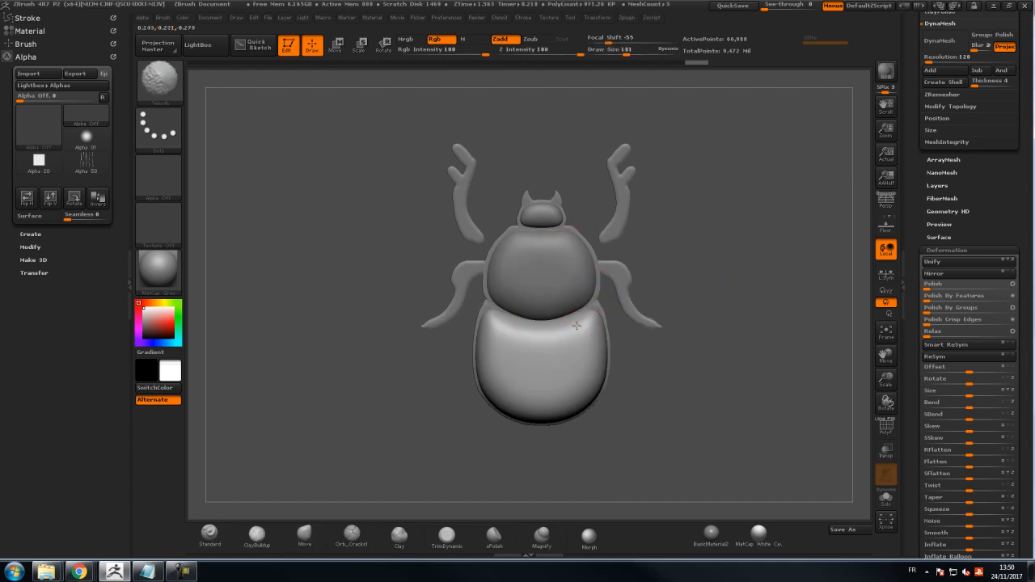
Step: Flatten the depth of the abdomen shell with the Transpose Move line from the side view
{"action": "left_click_drag", "start_coordinate": [730, 259], "coordinate": [784, 257]}
{"action": "left_click", "coordinate": [335, 46]}
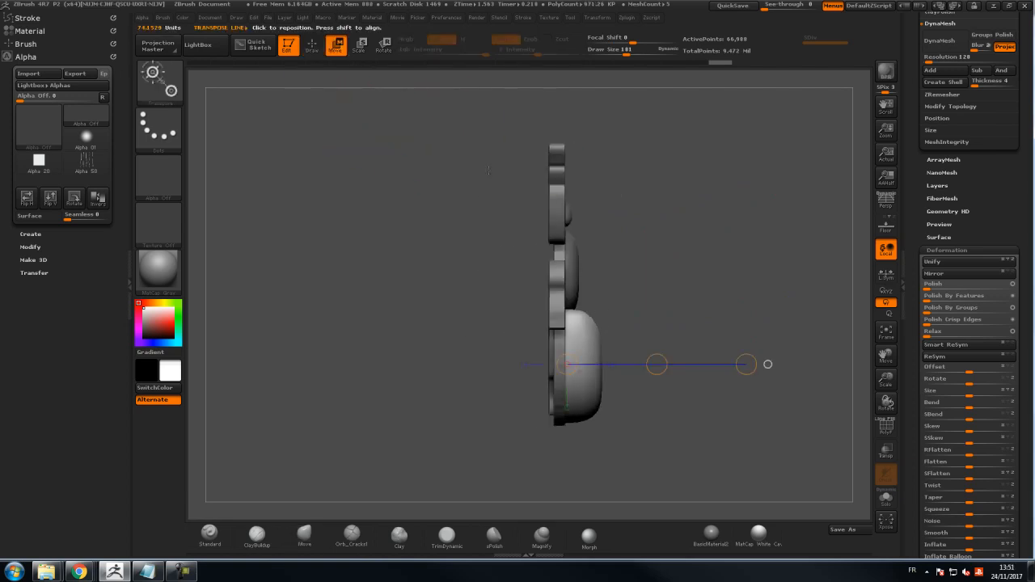
{"action": "left_click_drag", "start_coordinate": [746, 365], "coordinate": [671, 364]}
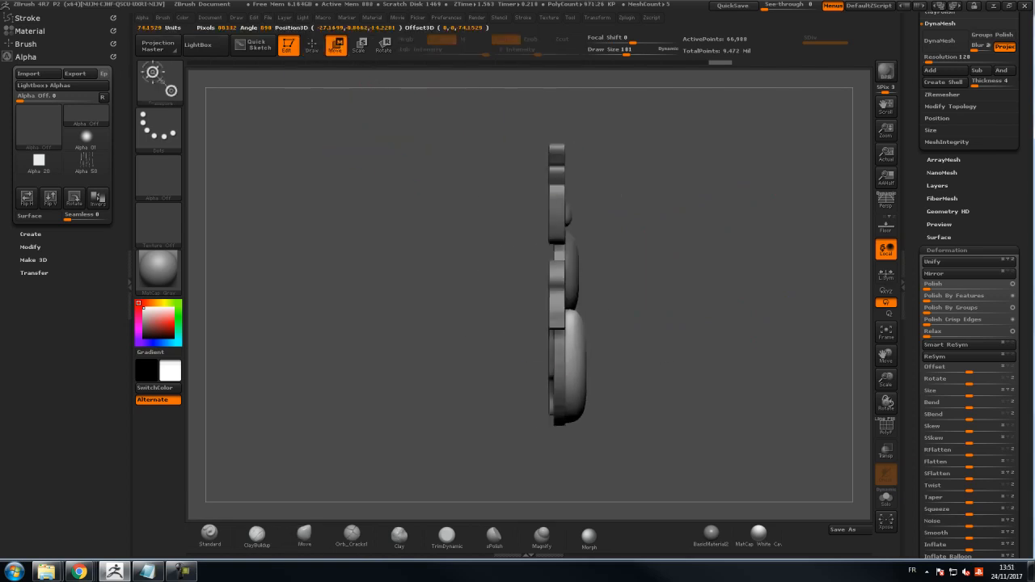
{"action": "left_click_drag", "start_coordinate": [744, 368], "coordinate": [438, 372]}
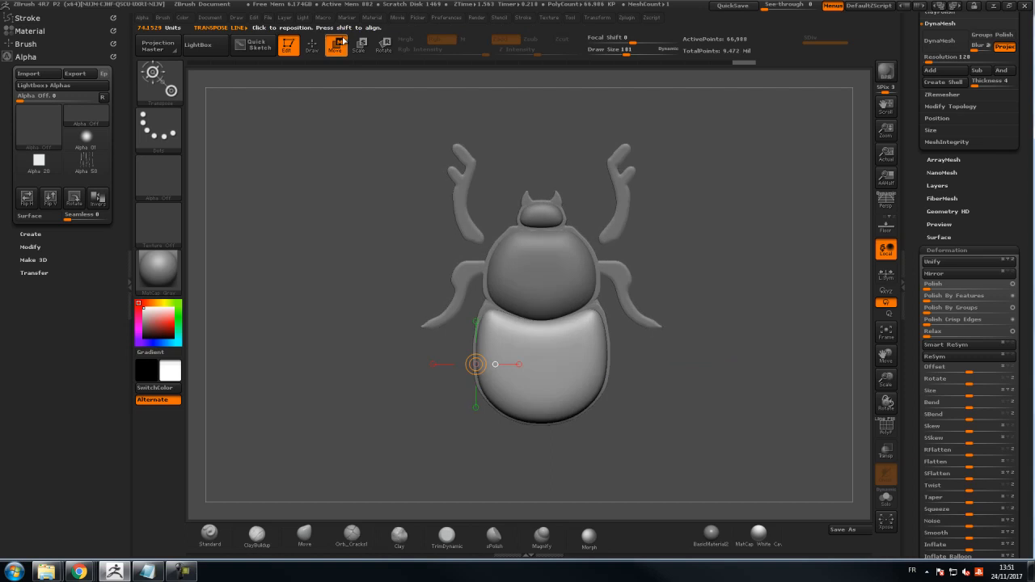
Step: Mask the abdomen shell except for a thin vertical centre line at brush size 45, and apply Inflate to form a groove
{"action": "left_click", "coordinate": [313, 46]}
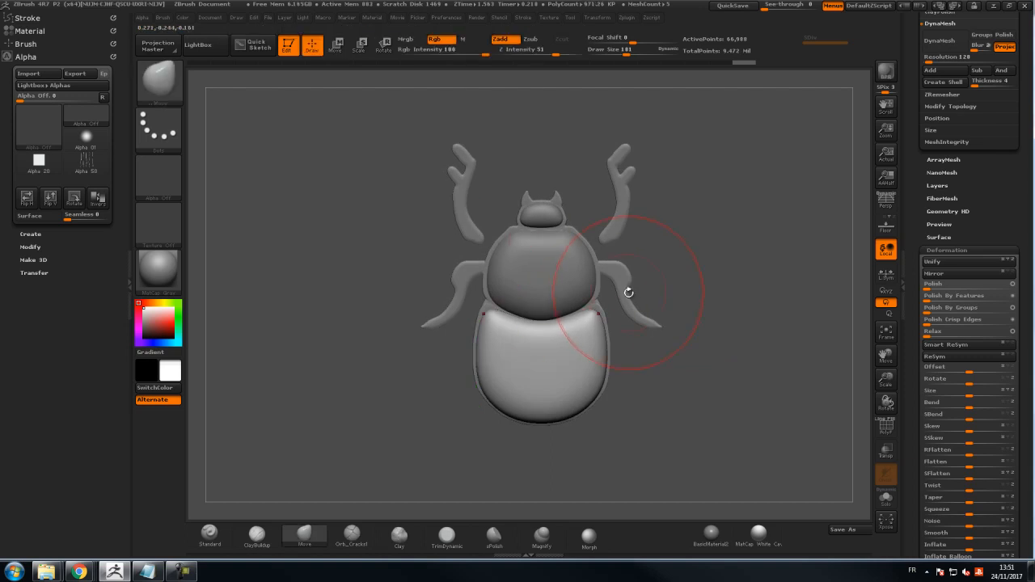
{"action": "key", "text": "s"}
{"action": "mouse_move", "coordinate": [687, 278]}
{"action": "left_mouse_down"}
{"action": "mouse_move", "coordinate": [568, 397]}
{"action": "mouse_move", "coordinate": [542, 458]}
{"action": "left_mouse_up"}
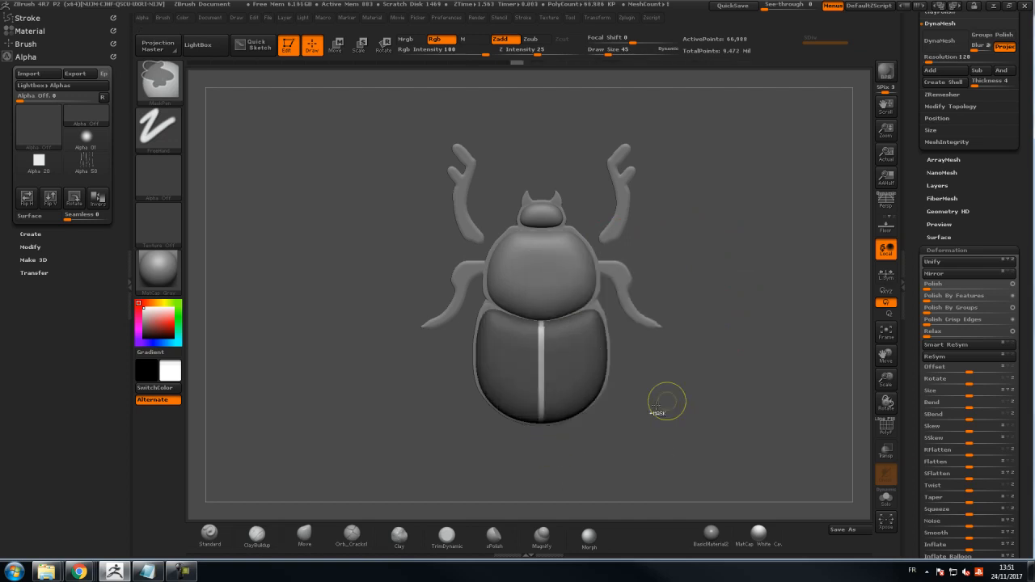
{"action": "mouse_move", "coordinate": [916, 398]}
{"action": "left_mouse_down"}
{"action": "mouse_move", "coordinate": [919, 302]}
{"action": "mouse_move", "coordinate": [960, 298]}
{"action": "left_mouse_up"}
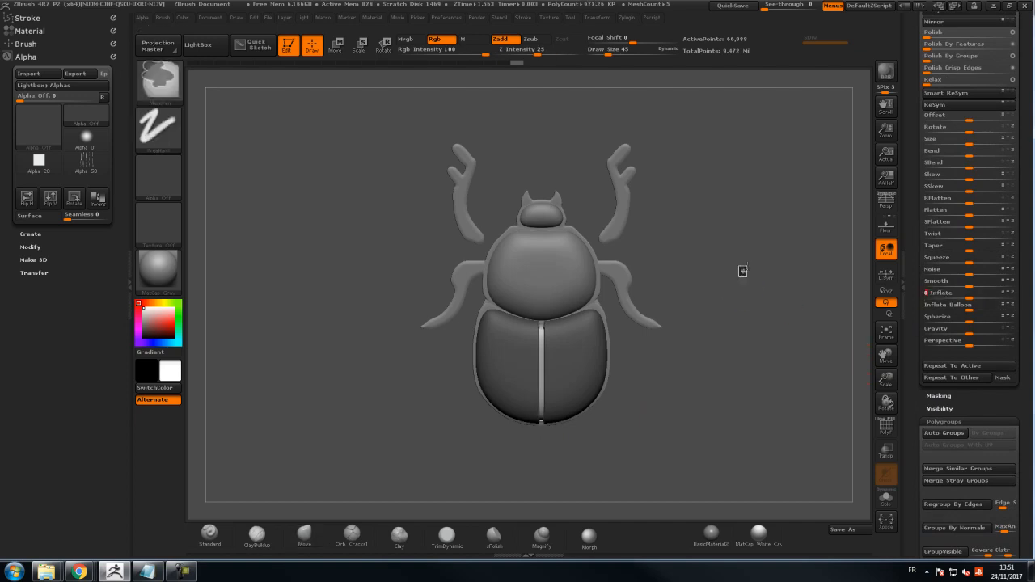
Step: Clear the mask from the grooved abdomen shell and make the legs the active subtool
{"action": "left_click_drag", "start_coordinate": [529, 478], "coordinate": [733, 262]}
{"action": "left_click_drag", "start_coordinate": [912, 114], "coordinate": [908, 278]}
{"action": "left_click", "coordinate": [938, 170]}
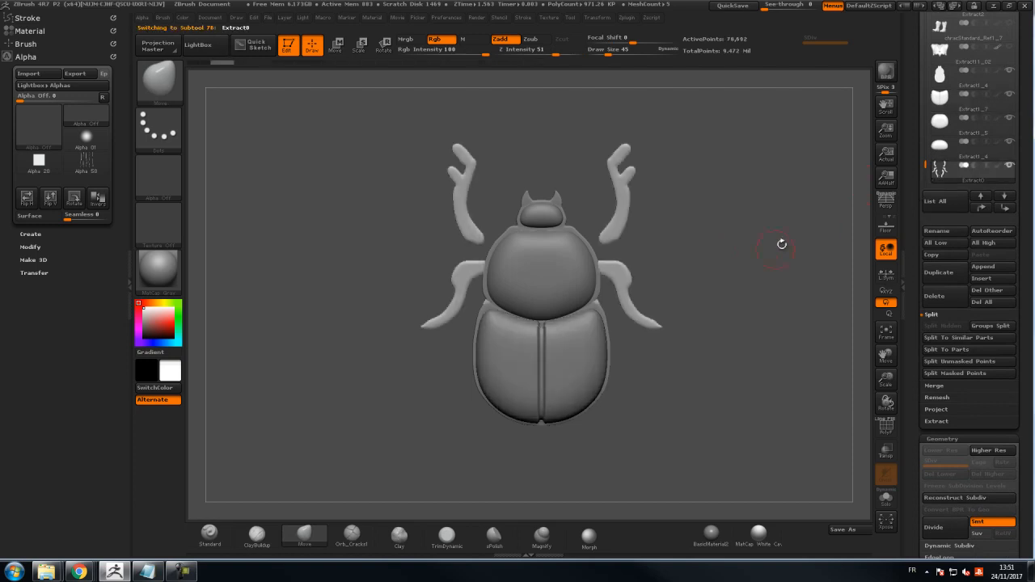
Step: Assign automatic polygroups to the legs, display them isolated with polyframe on, and merge the stray groups
{"action": "mouse_move", "coordinate": [760, 268]}
{"action": "left_mouse_down"}
{"action": "mouse_move", "coordinate": [796, 269]}
{"action": "mouse_move", "coordinate": [769, 261]}
{"action": "left_mouse_up"}
{"action": "left_click_drag", "start_coordinate": [911, 331], "coordinate": [926, 153]}
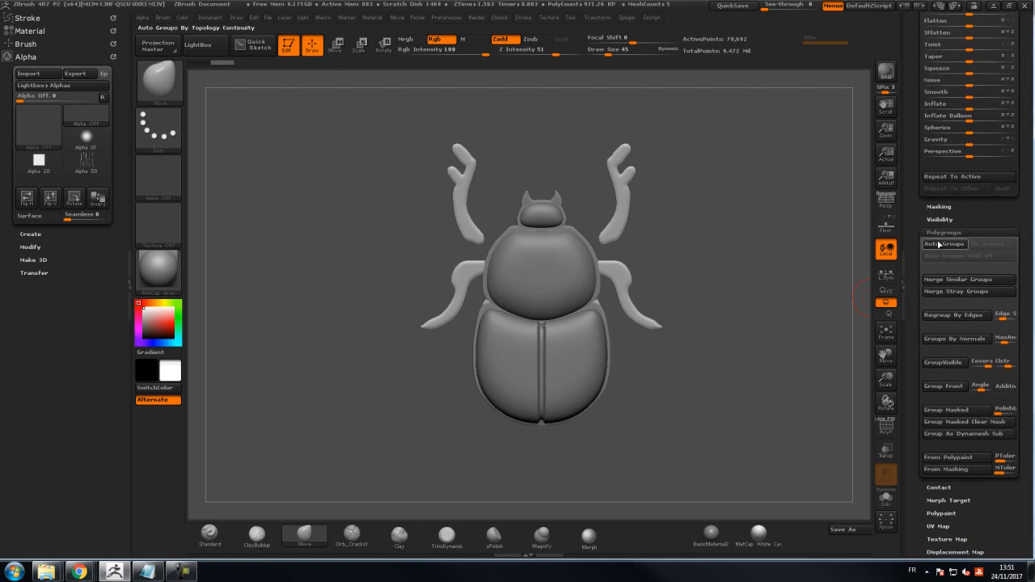
{"action": "left_click", "coordinate": [942, 244]}
{"action": "left_click", "coordinate": [885, 425]}
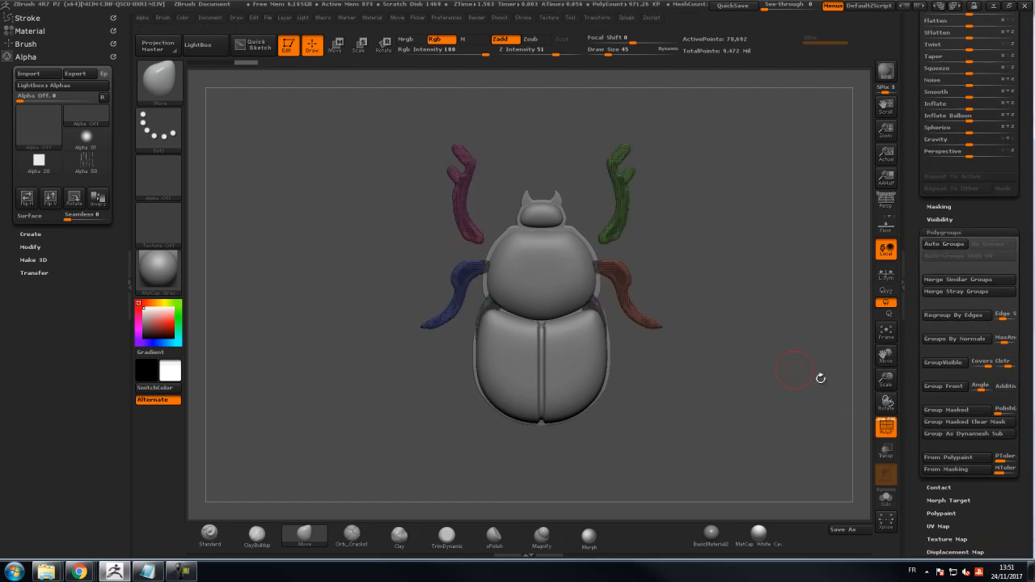
{"action": "left_click", "coordinate": [885, 497]}
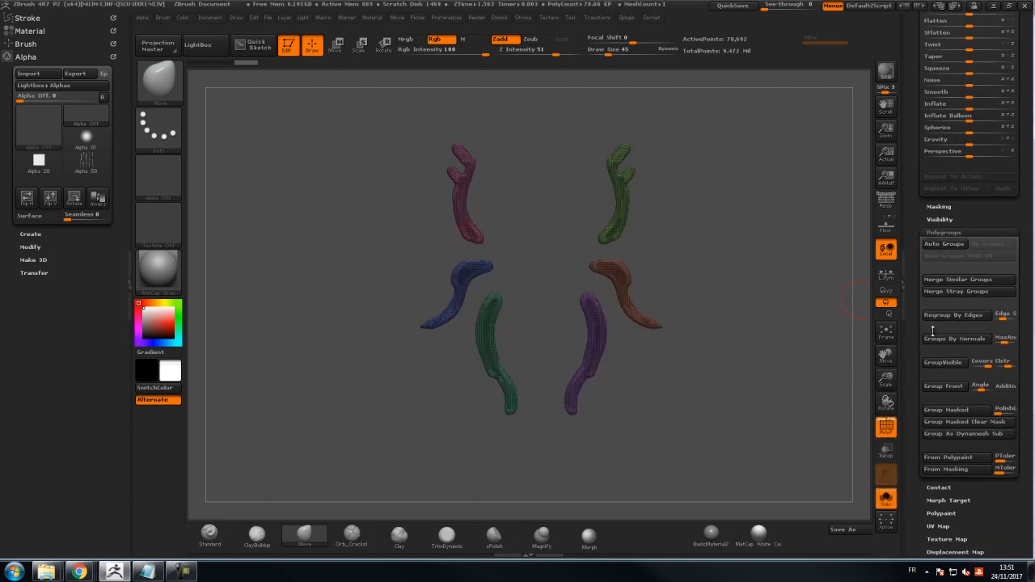
{"action": "left_click", "coordinate": [932, 292]}
Step: Hide the beetle's three left-hand legs with SelectRect and delete the hidden geometry
{"action": "key", "text": "ctrl+shift"}
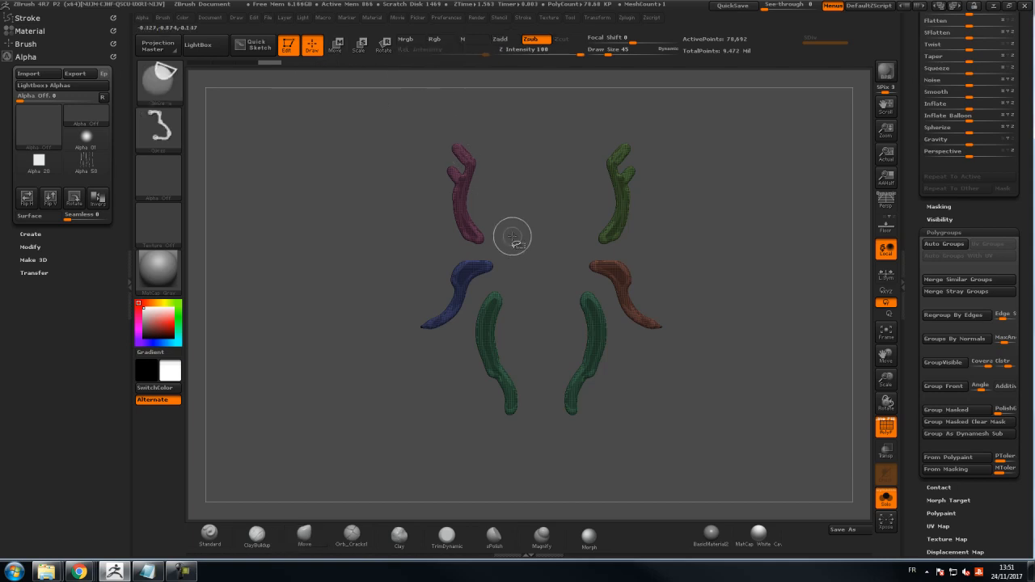
{"action": "left_click", "coordinate": [177, 81]}
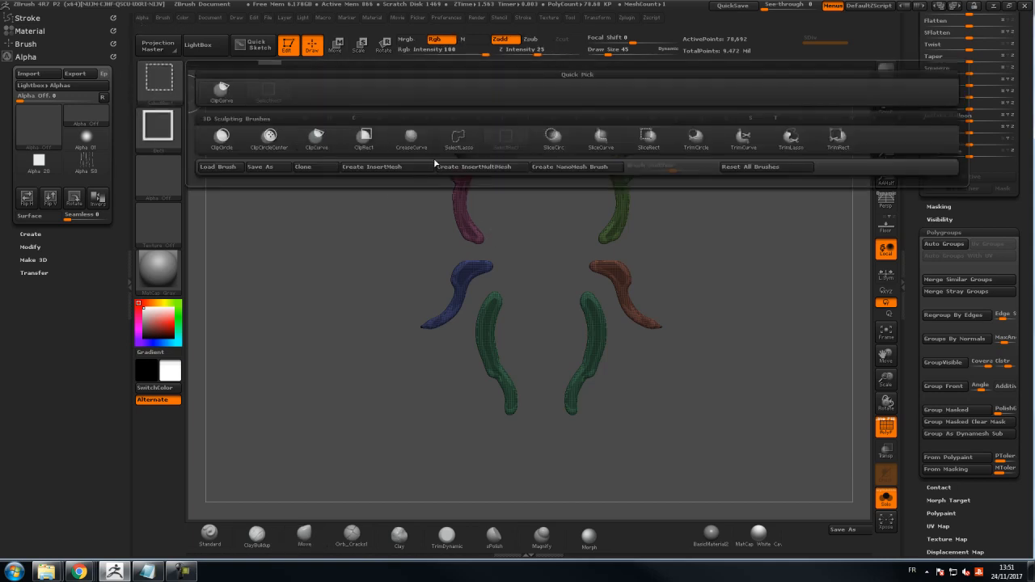
{"action": "mouse_move", "coordinate": [372, 100]}
{"action": "left_mouse_down", "text": "ctrl+shift"}
{"action": "mouse_move", "coordinate": [541, 449]}
{"action": "mouse_move", "coordinate": [542, 476]}
{"action": "left_mouse_up", "text": "ctrl+shift"}
{"action": "left_click_drag", "start_coordinate": [375, 117], "coordinate": [547, 480], "text": "ctrl+shift"}
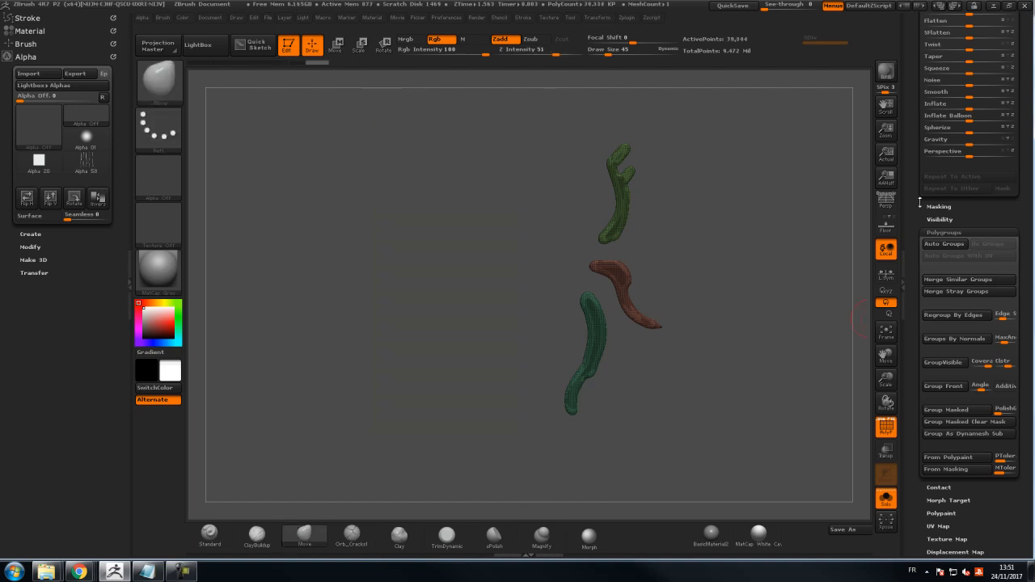
{"action": "scroll", "coordinate": [907, 357], "scroll_direction": "up", "scroll_amount": 10}
{"action": "mouse_move", "coordinate": [907, 357]}
{"action": "left_mouse_down"}
{"action": "mouse_move", "coordinate": [911, 388]}
{"action": "mouse_move", "coordinate": [909, 354]}
{"action": "left_mouse_up"}
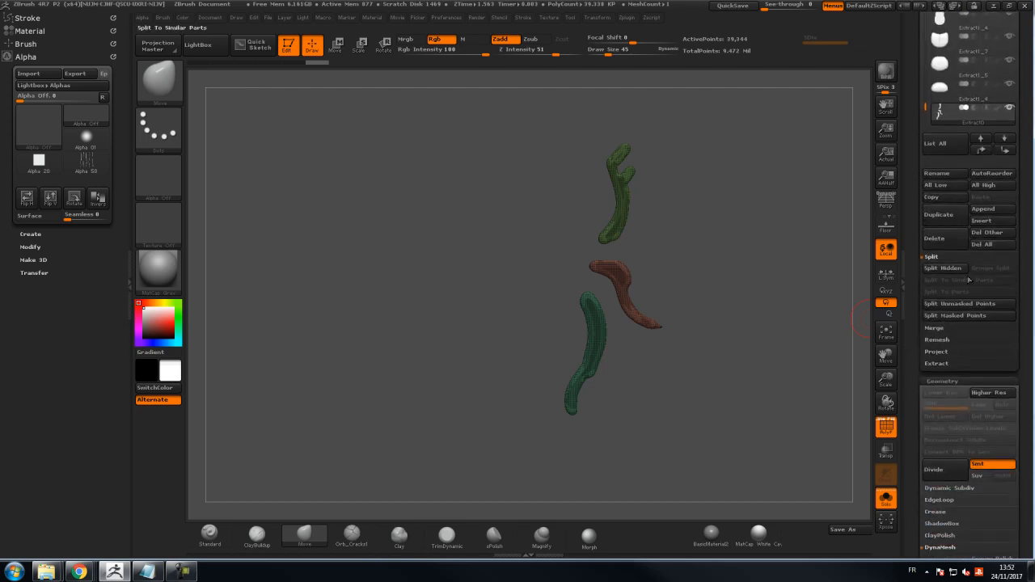
{"action": "left_click_drag", "start_coordinate": [907, 396], "coordinate": [914, 293]}
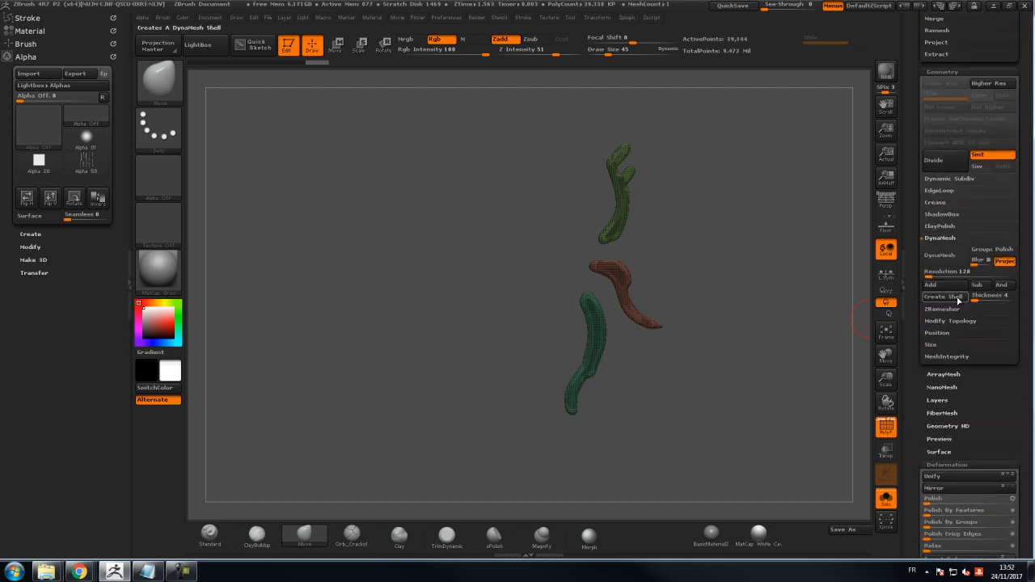
{"action": "left_click", "coordinate": [947, 321]}
{"action": "left_click", "coordinate": [952, 323]}
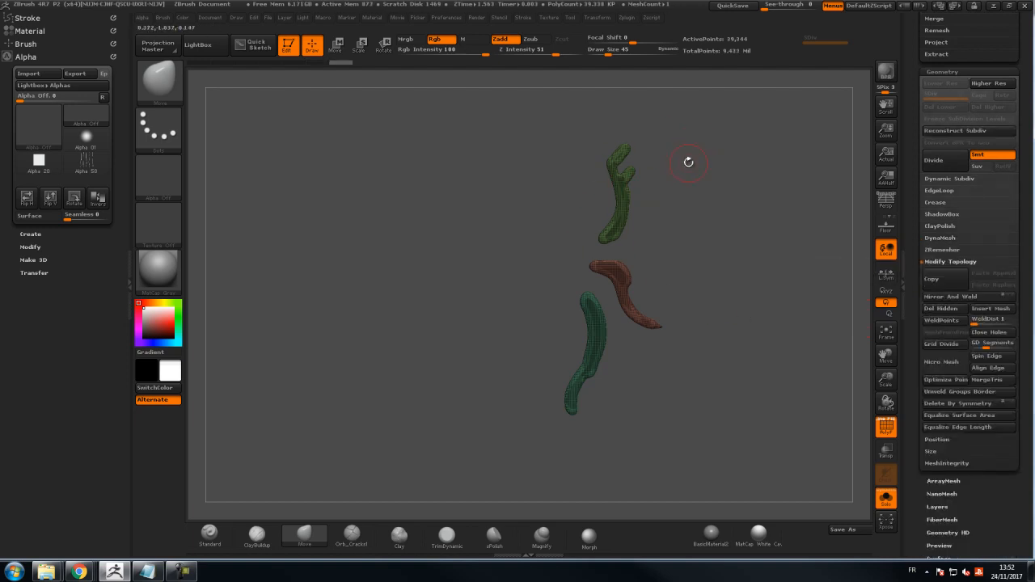
Step: Turn off the polyframe display and choose the ClipCurve brush for trimming the front leg
{"action": "left_click_drag", "start_coordinate": [692, 130], "coordinate": [772, 225], "text": "alt"}
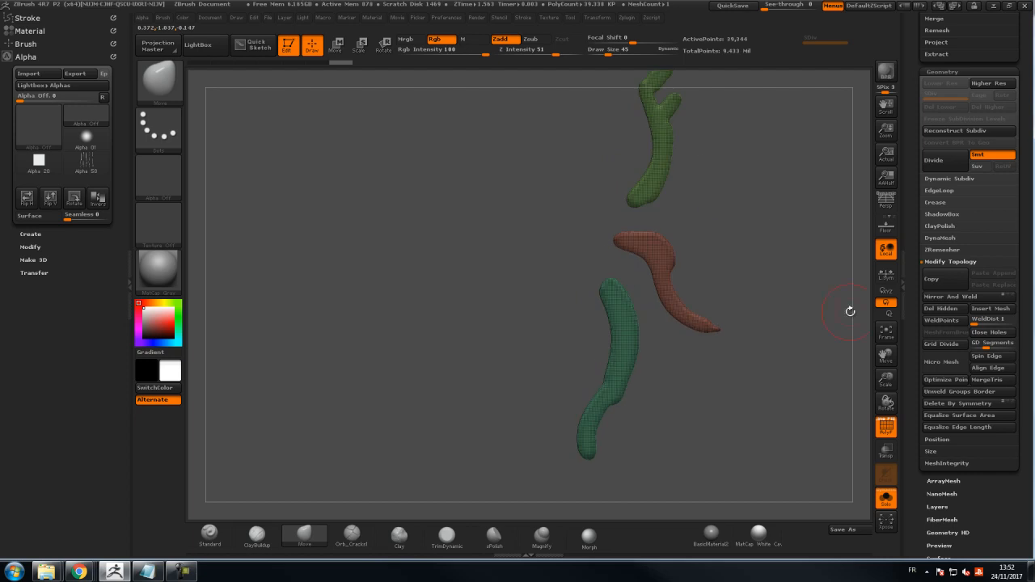
{"action": "left_click", "coordinate": [887, 429]}
{"action": "left_click_drag", "start_coordinate": [830, 324], "coordinate": [657, 276], "text": "alt"}
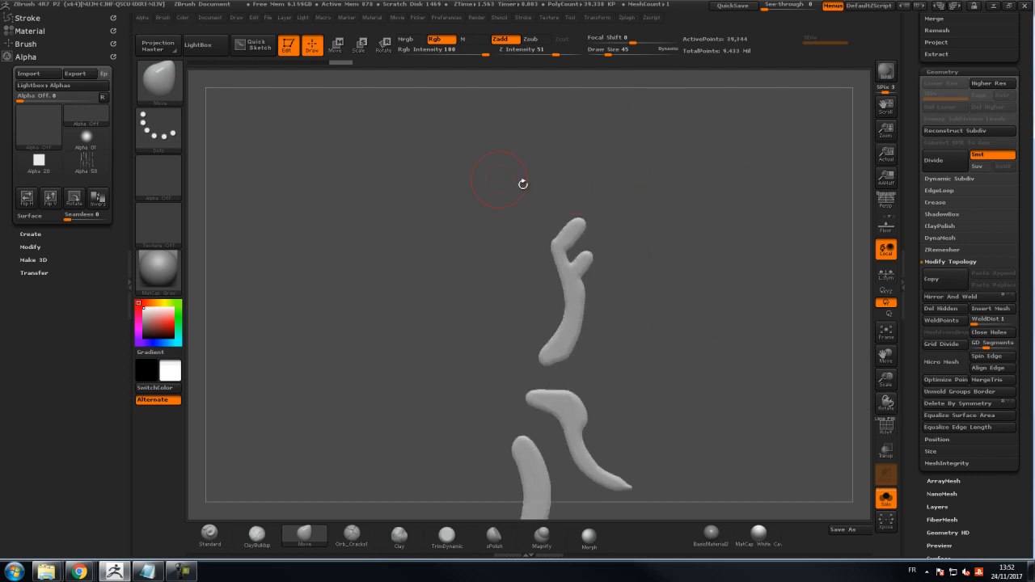
{"action": "left_click", "coordinate": [160, 82], "text": "ctrl+shift"}
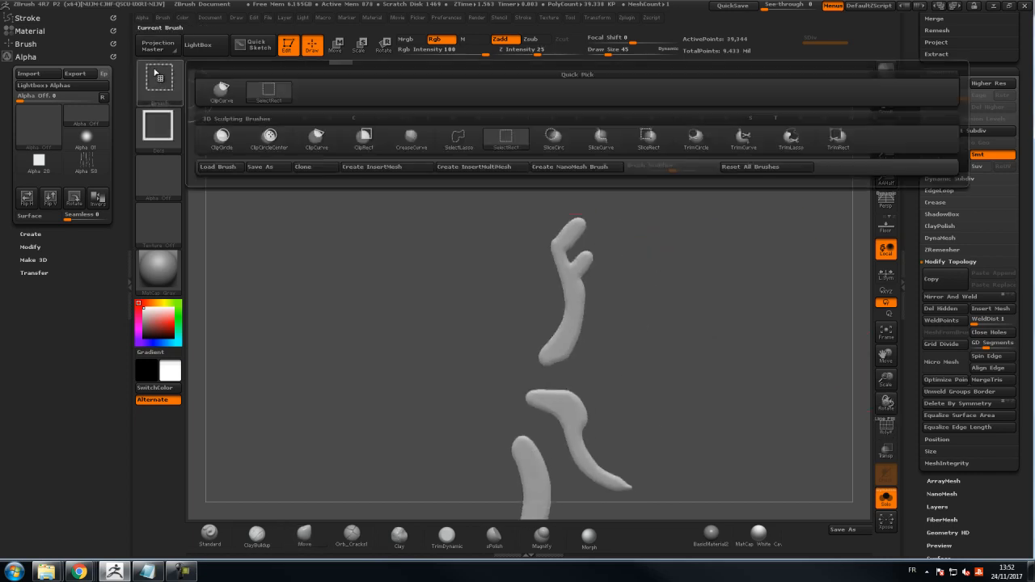
{"action": "left_click", "coordinate": [225, 94], "text": "ctrl+shift"}
Step: Try to clip the front leg's upper prong along a curve down to the notch between the prongs
{"action": "mouse_move", "coordinate": [667, 206]}
{"action": "left_mouse_down", "text": "alt"}
{"action": "mouse_move", "coordinate": [672, 215]}
{"action": "mouse_move", "coordinate": [635, 197]}
{"action": "left_mouse_up", "text": "alt"}
{"action": "key", "text": "ctrl+shift"}
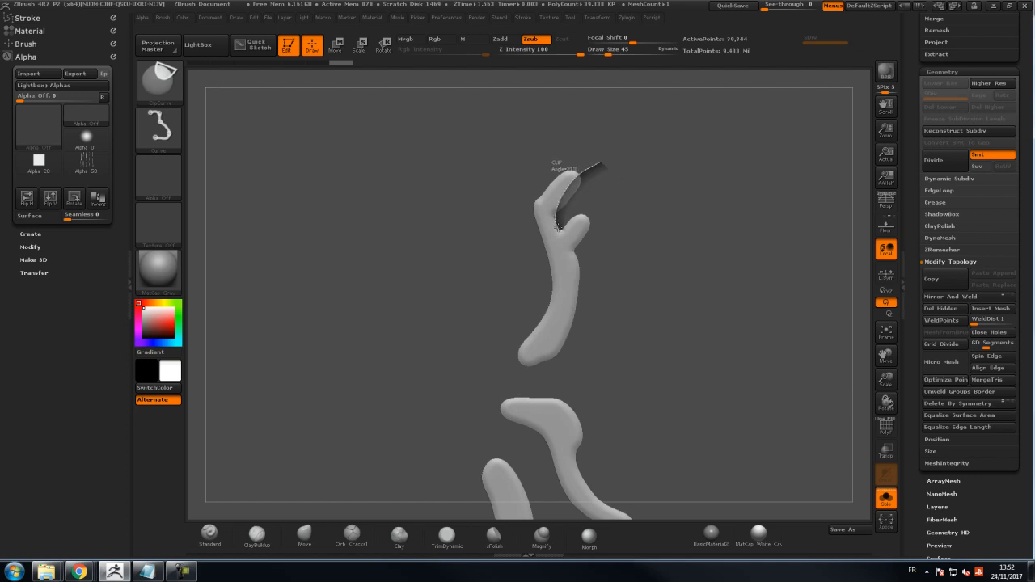
{"action": "left_click_drag", "start_coordinate": [557, 228], "coordinate": [559, 238], "text": "ctrl+shift"}
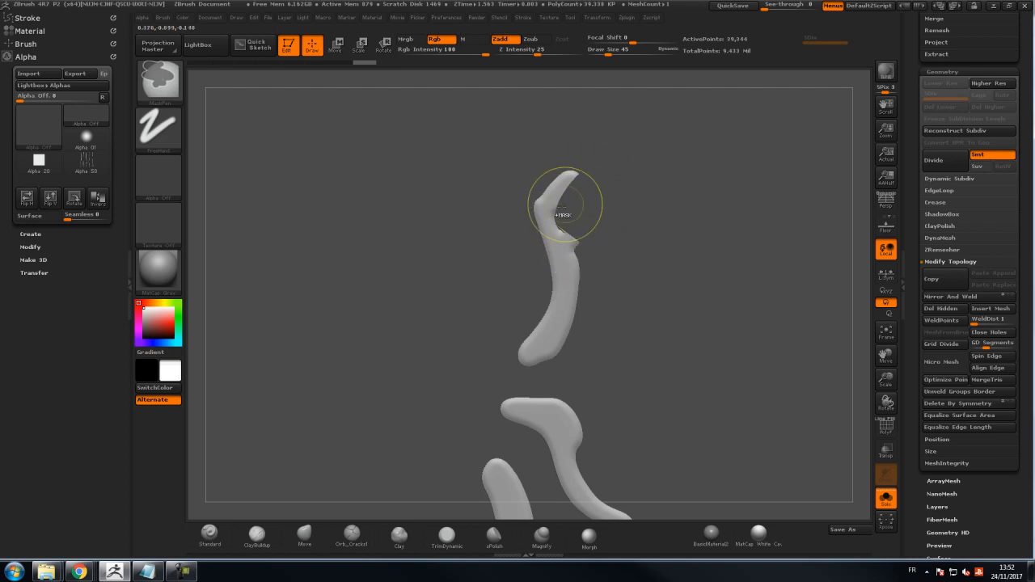
{"action": "key", "text": "ctrl+shift"}
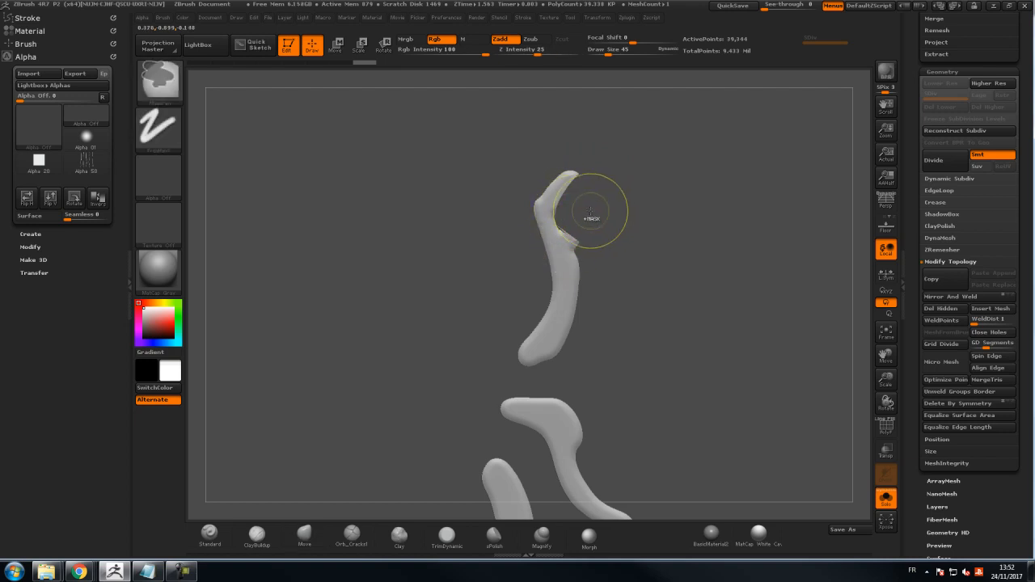
{"action": "key", "text": "ctrl+shift"}
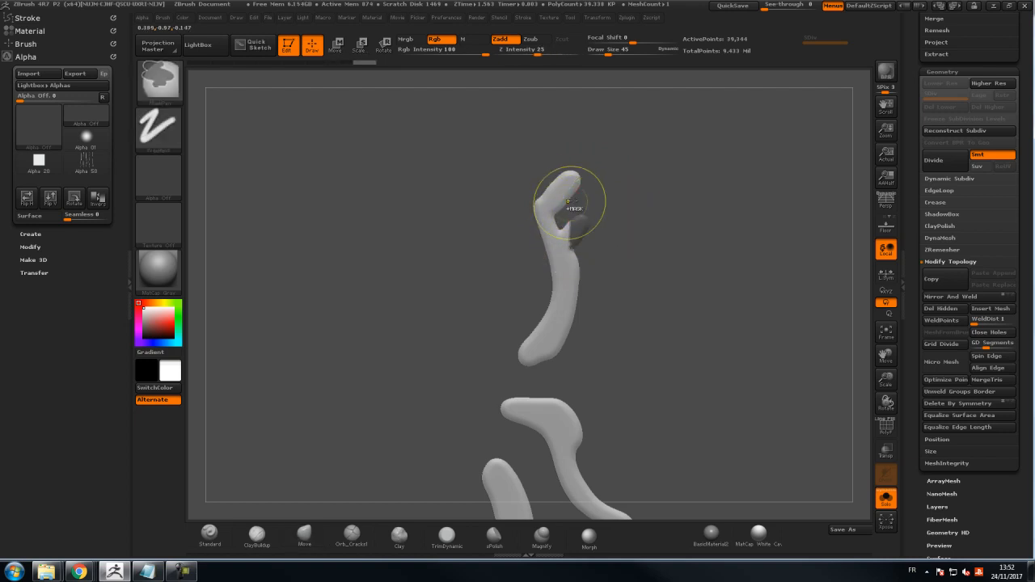
Step: Mask the front leg's lower prong with MaskLasso, and clip the upper prong's notch-side edge and the leg's body-facing edge along curves
{"action": "left_click", "coordinate": [171, 91]}
{"action": "left_click", "coordinate": [221, 91]}
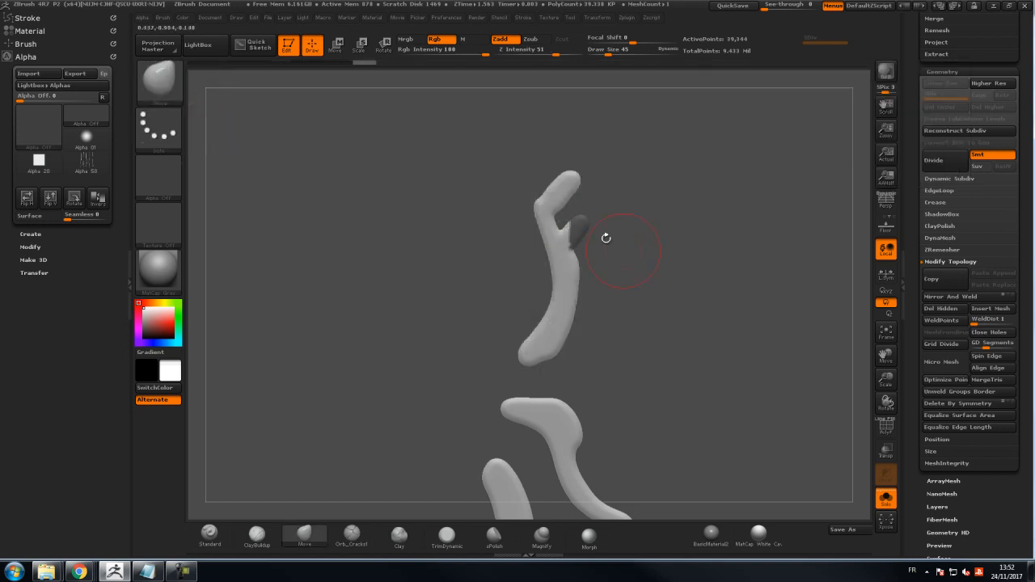
{"action": "mouse_move", "coordinate": [570, 212]}
{"action": "left_mouse_down", "text": "ctrl"}
{"action": "mouse_move", "coordinate": [478, 211]}
{"action": "mouse_move", "coordinate": [485, 218]}
{"action": "left_mouse_up", "text": "ctrl"}
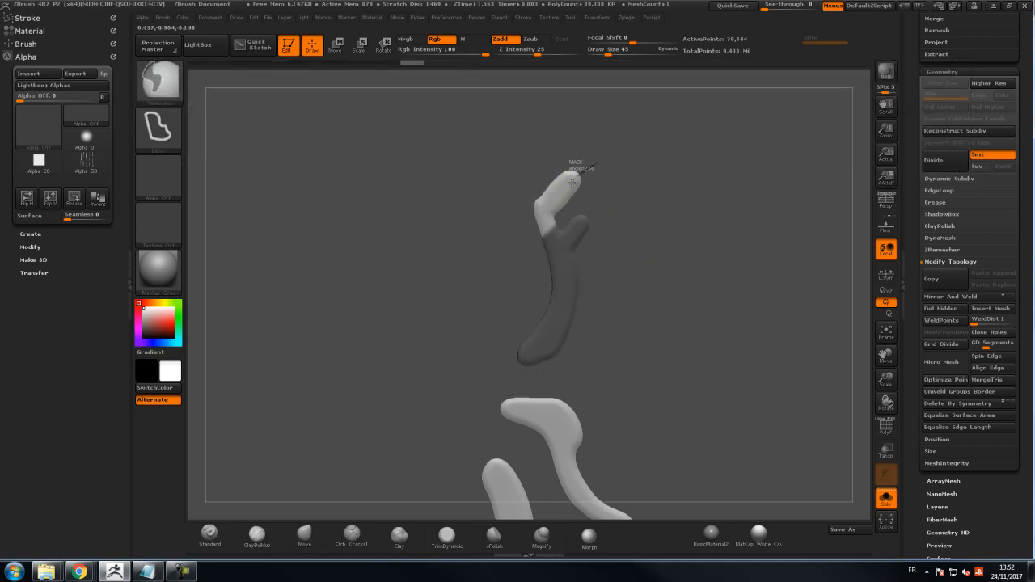
{"action": "left_click", "coordinate": [619, 183], "text": "ctrl"}
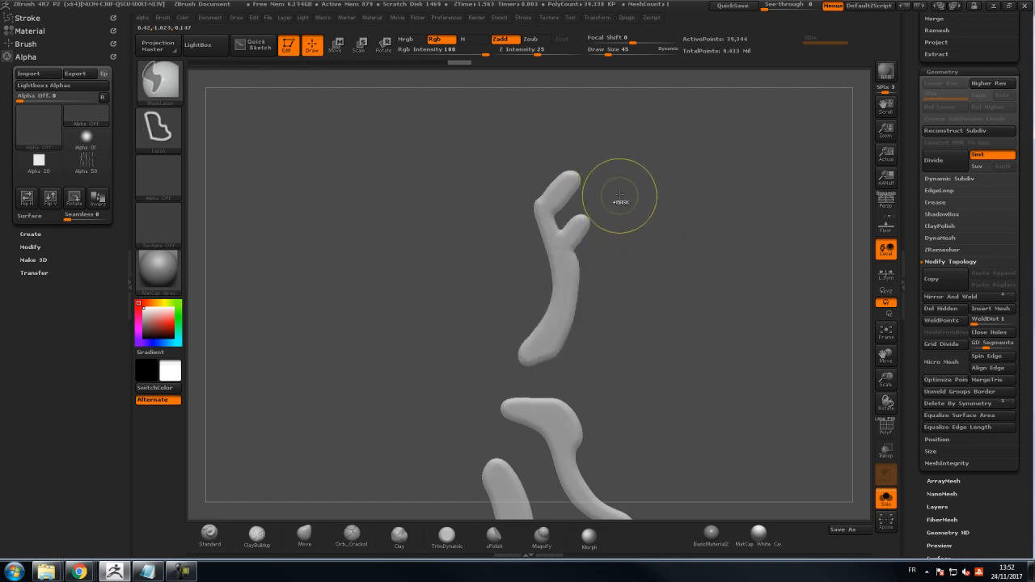
{"action": "mouse_move", "coordinate": [572, 200]}
{"action": "left_mouse_down", "text": "ctrl"}
{"action": "mouse_move", "coordinate": [492, 315]}
{"action": "mouse_move", "coordinate": [561, 348]}
{"action": "mouse_move", "coordinate": [586, 206]}
{"action": "left_mouse_up", "text": "ctrl"}
{"action": "mouse_move", "coordinate": [621, 148]}
{"action": "left_mouse_down", "text": "ctrl+shift"}
{"action": "mouse_move", "coordinate": [577, 180]}
{"action": "mouse_move", "coordinate": [553, 232]}
{"action": "mouse_move", "coordinate": [501, 225]}
{"action": "mouse_move", "coordinate": [556, 181]}
{"action": "mouse_move", "coordinate": [578, 174]}
{"action": "mouse_move", "coordinate": [592, 189]}
{"action": "left_mouse_up", "text": "ctrl+shift"}
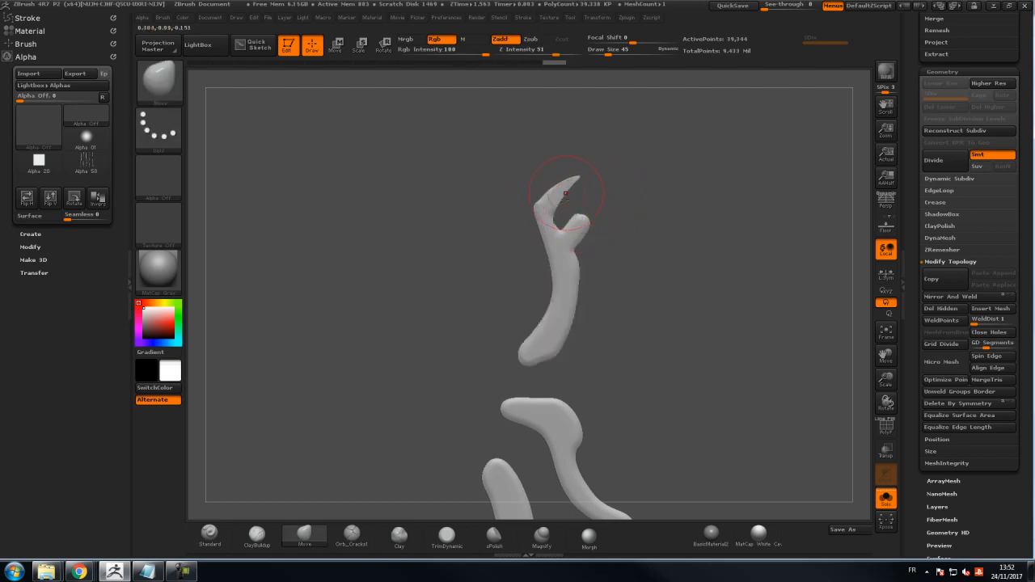
{"action": "key", "text": "ctrl+shift"}
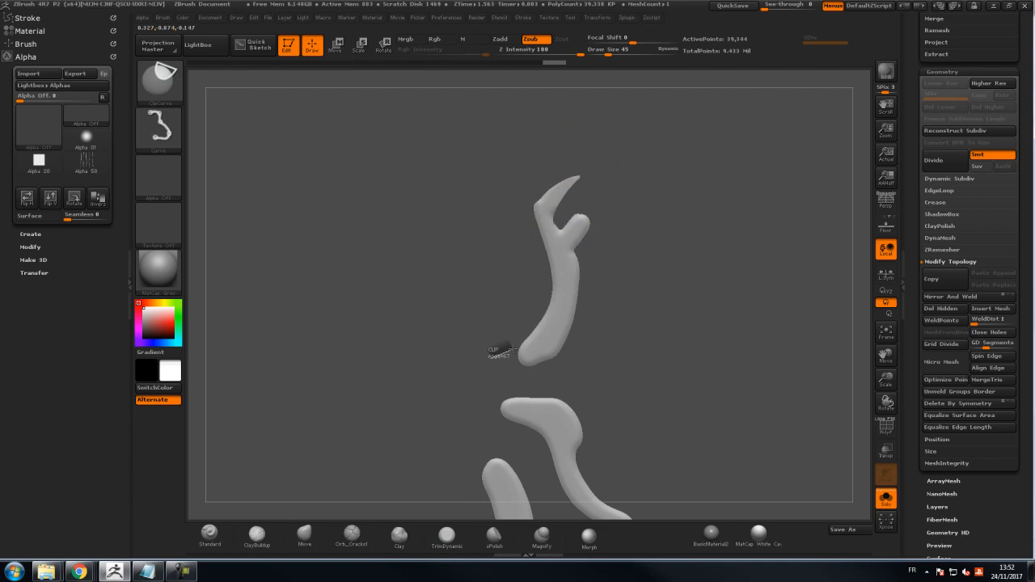
{"action": "mouse_move", "coordinate": [519, 349]}
{"action": "left_mouse_down", "text": "ctrl+shift"}
{"action": "mouse_move", "coordinate": [549, 307]}
{"action": "mouse_move", "coordinate": [552, 277]}
{"action": "mouse_move", "coordinate": [549, 236]}
{"action": "mouse_move", "coordinate": [527, 194]}
{"action": "left_mouse_up", "text": "ctrl+shift"}
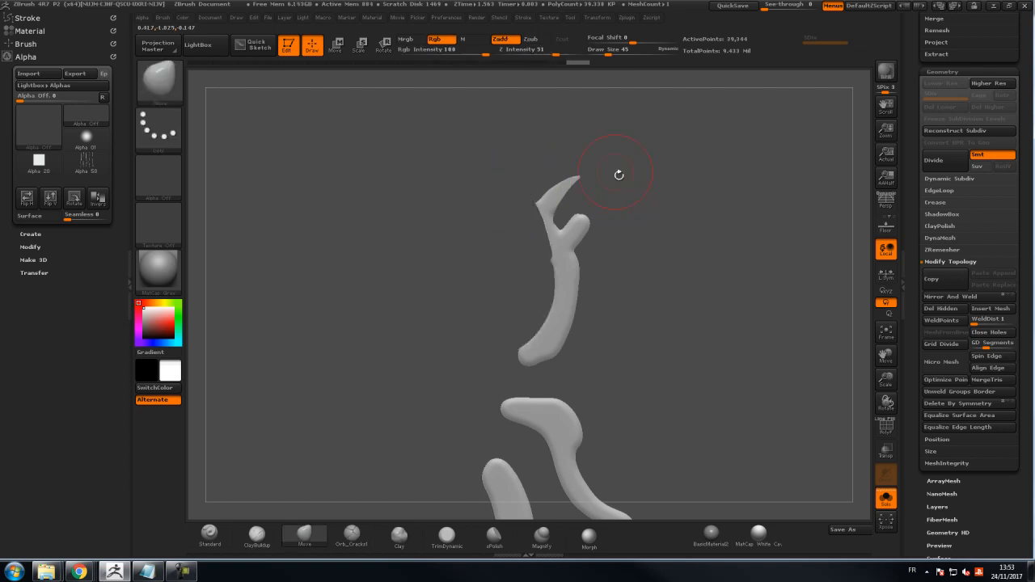
Step: Mask the upper prong and clip both edges of the lower prong with ClipCurve so it tapers to a point
{"action": "mouse_move", "coordinate": [606, 139]}
{"action": "left_mouse_down", "text": "ctrl"}
{"action": "mouse_move", "coordinate": [565, 135]}
{"action": "mouse_move", "coordinate": [550, 226]}
{"action": "mouse_move", "coordinate": [599, 172]}
{"action": "mouse_move", "coordinate": [566, 203]}
{"action": "mouse_move", "coordinate": [600, 192]}
{"action": "mouse_move", "coordinate": [570, 206]}
{"action": "mouse_move", "coordinate": [639, 185]}
{"action": "left_mouse_up", "text": "ctrl"}
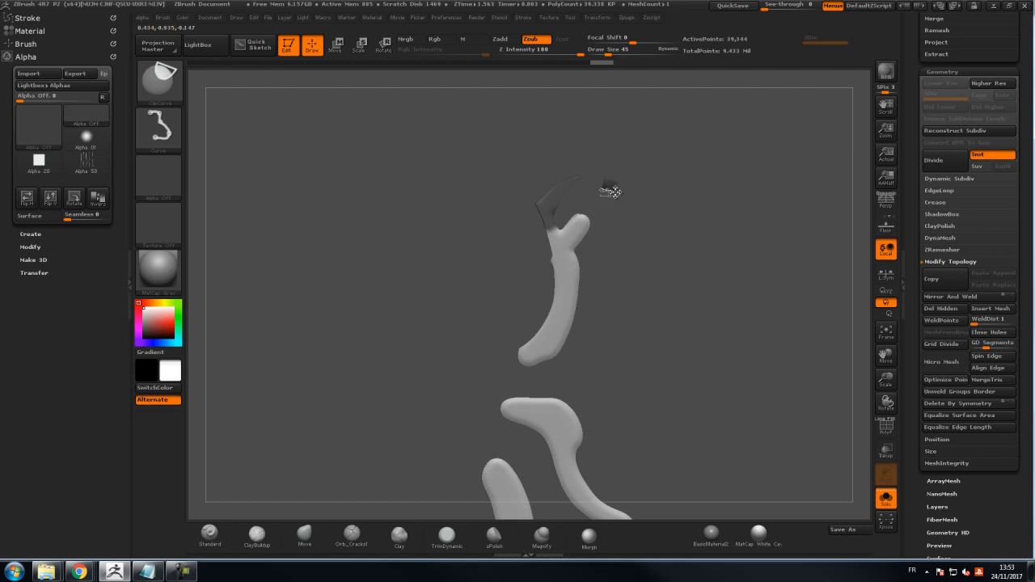
{"action": "mouse_move", "coordinate": [519, 236]}
{"action": "left_mouse_down", "text": "ctrl+shift"}
{"action": "mouse_move", "coordinate": [616, 193]}
{"action": "mouse_move", "coordinate": [619, 207]}
{"action": "mouse_move", "coordinate": [606, 205]}
{"action": "mouse_move", "coordinate": [633, 208]}
{"action": "left_mouse_up", "text": "ctrl+shift"}
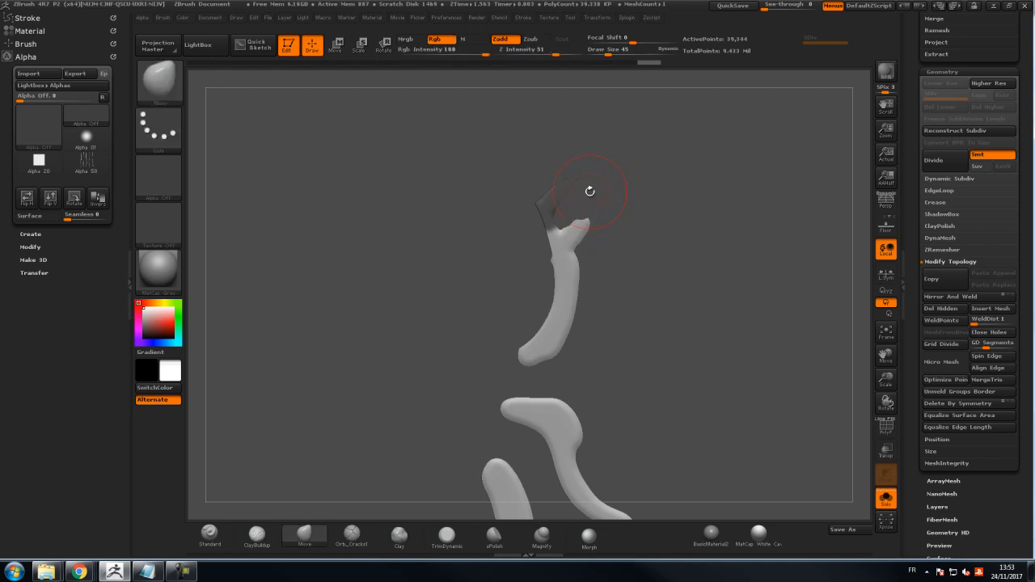
{"action": "left_click_drag", "start_coordinate": [596, 156], "coordinate": [517, 215], "text": "ctrl"}
{"action": "mouse_move", "coordinate": [612, 182]}
{"action": "left_mouse_down", "text": "ctrl"}
{"action": "mouse_move", "coordinate": [629, 174]}
{"action": "mouse_move", "coordinate": [517, 222]}
{"action": "mouse_move", "coordinate": [639, 178]}
{"action": "mouse_move", "coordinate": [629, 200]}
{"action": "left_mouse_up", "text": "ctrl"}
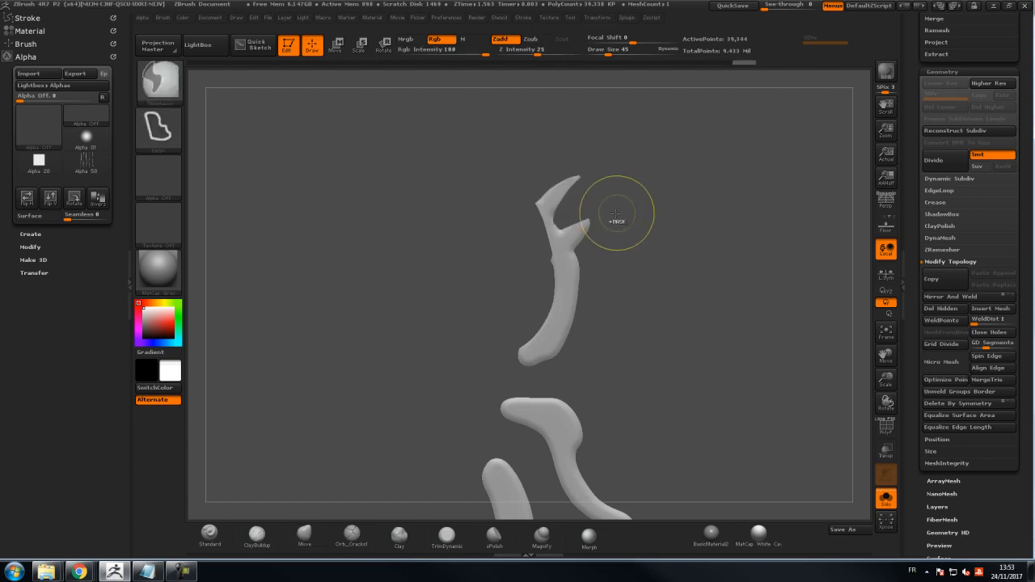
{"action": "key", "text": "ctrl+shift"}
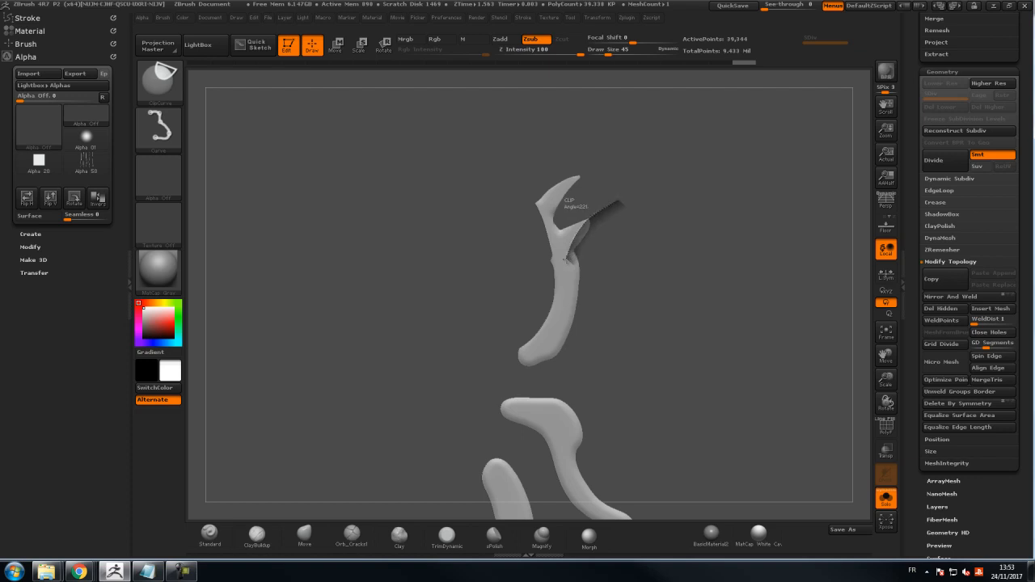
{"action": "left_click_drag", "start_coordinate": [586, 275], "coordinate": [588, 276], "text": "ctrl+shift"}
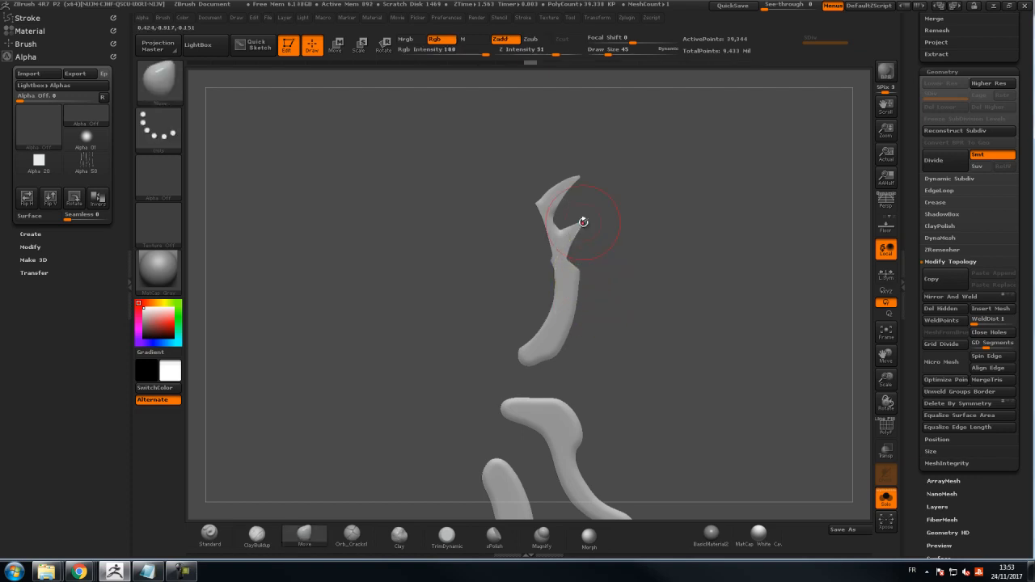
Step: Smooth the clipped front leg and remesh the legs with DynaMesh at resolution 472
{"action": "left_click_drag", "start_coordinate": [651, 382], "coordinate": [611, 218], "text": "alt"}
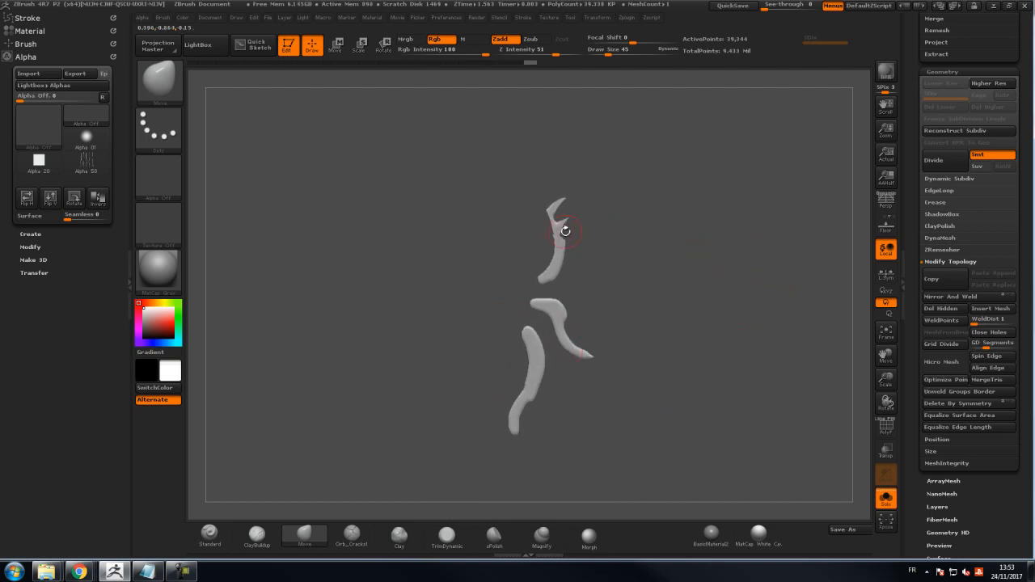
{"action": "left_click_drag", "start_coordinate": [564, 223], "coordinate": [561, 236], "text": "ctrl+shift"}
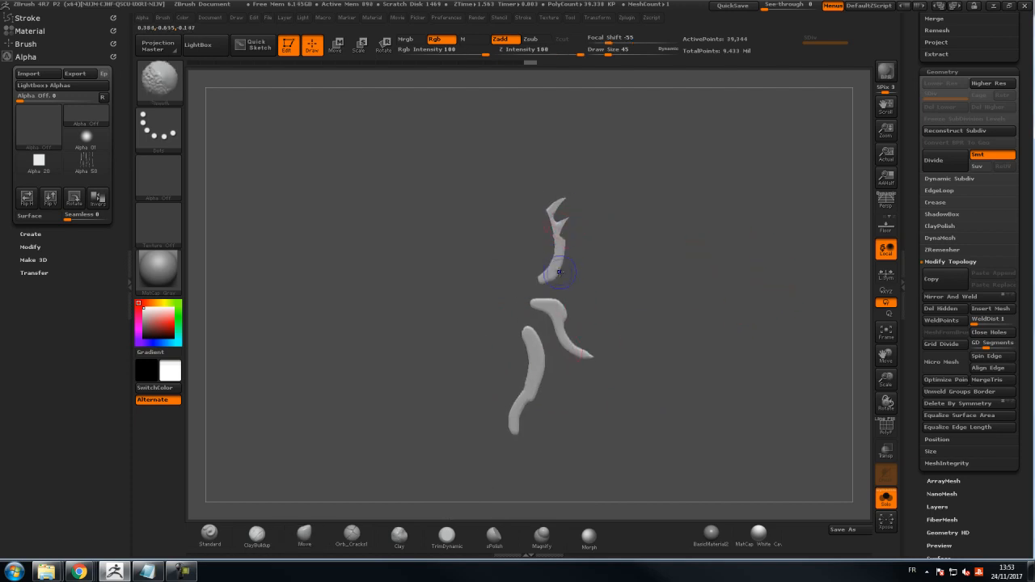
{"action": "left_click", "coordinate": [934, 239]}
{"action": "left_click_drag", "start_coordinate": [930, 277], "coordinate": [933, 276]}
{"action": "left_click", "coordinate": [940, 254]}
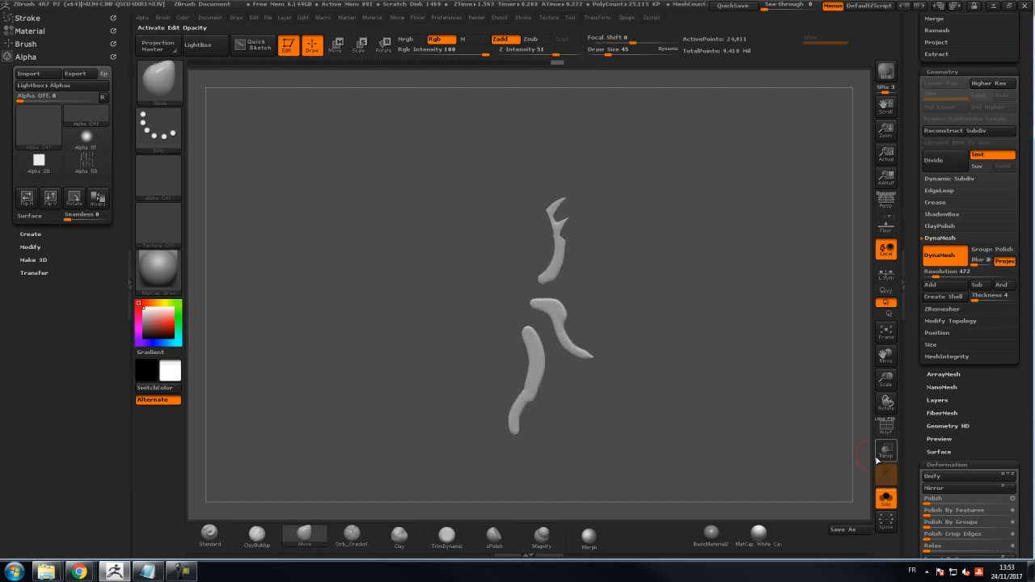
Step: Show the whole beetle again and move the three legs slightly down and closer to the body with Transpose Move
{"action": "left_click_drag", "start_coordinate": [912, 257], "coordinate": [901, 419]}
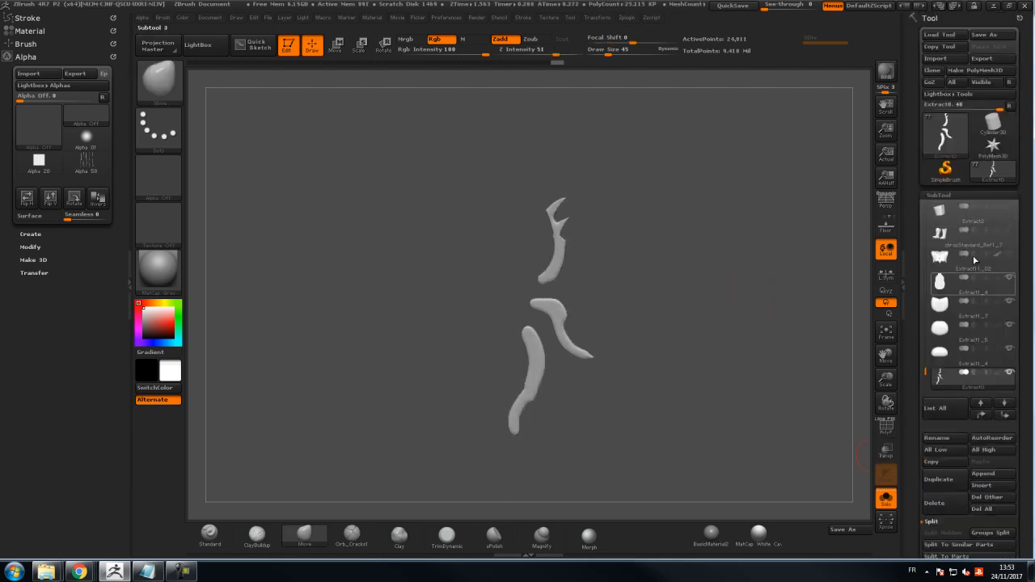
{"action": "left_click", "coordinate": [886, 497]}
{"action": "mouse_move", "coordinate": [919, 334]}
{"action": "left_click", "coordinate": [337, 48]}
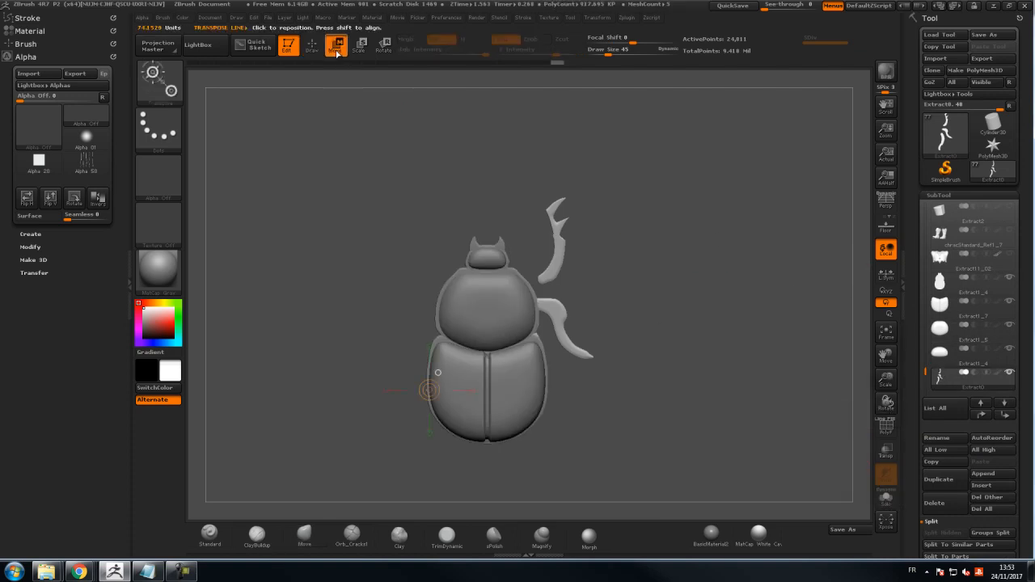
{"action": "left_click_drag", "start_coordinate": [561, 255], "coordinate": [734, 157]}
{"action": "mouse_move", "coordinate": [648, 206]}
{"action": "left_mouse_down"}
{"action": "mouse_move", "coordinate": [642, 226]}
{"action": "mouse_move", "coordinate": [647, 205]}
{"action": "left_mouse_up"}
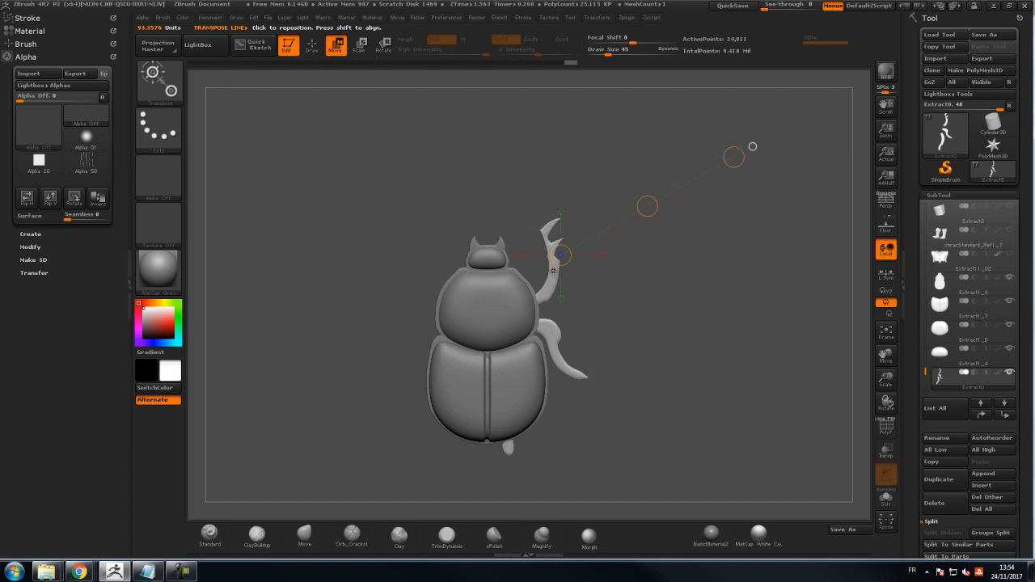
Step: Isolate the middle and rear legs in turn by masking and reposition each with Transpose Move, bringing the rear leg out beside the wing cases
{"action": "left_click", "coordinate": [553, 270], "text": "ctrl"}
{"action": "left_click", "coordinate": [571, 336], "text": "ctrl"}
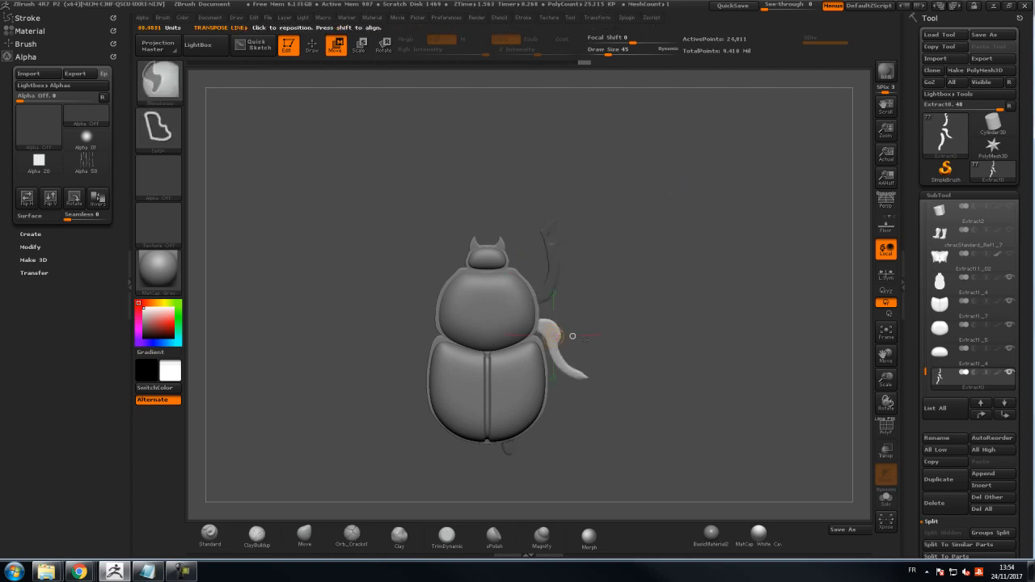
{"action": "mouse_move", "coordinate": [601, 365]}
{"action": "left_mouse_down"}
{"action": "mouse_move", "coordinate": [670, 372]}
{"action": "mouse_move", "coordinate": [602, 365]}
{"action": "mouse_move", "coordinate": [612, 355]}
{"action": "left_mouse_up"}
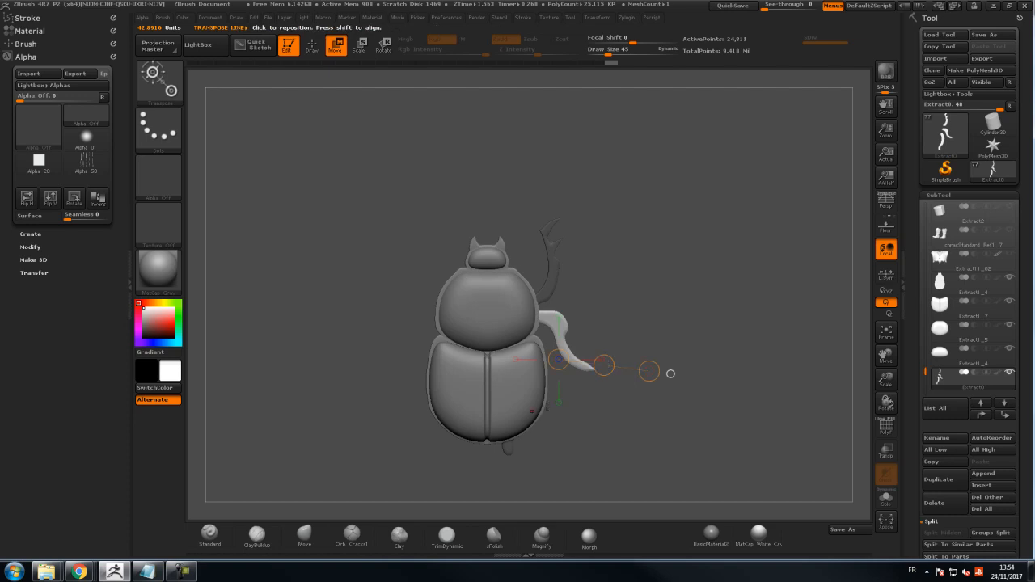
{"action": "left_click_drag", "start_coordinate": [510, 453], "coordinate": [719, 492]}
{"action": "left_click_drag", "start_coordinate": [605, 464], "coordinate": [631, 488]}
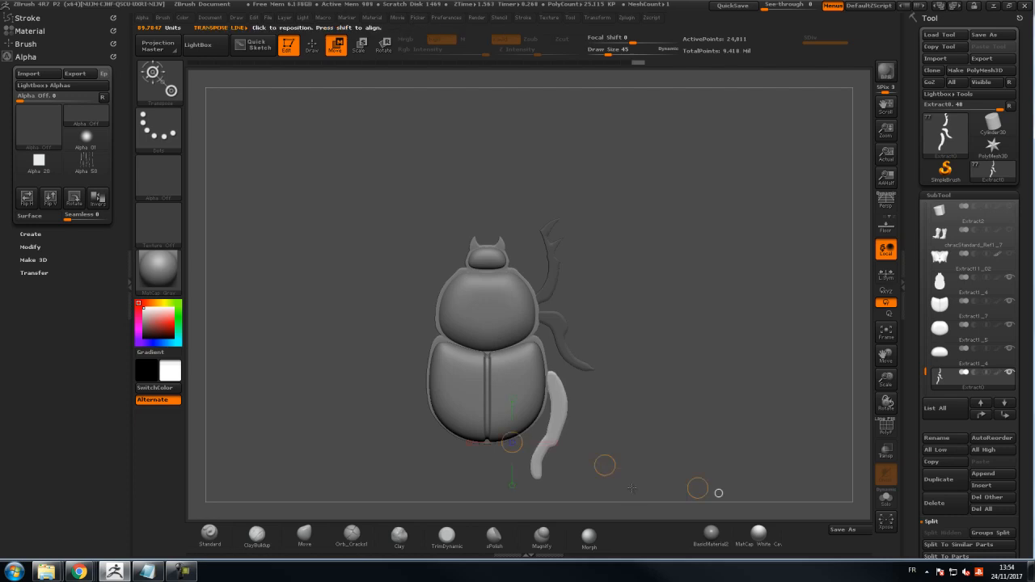
Step: Clear the mask and thin the legs in depth from a side view with the Transpose Move line
{"action": "left_click", "coordinate": [312, 51]}
{"action": "left_click_drag", "start_coordinate": [641, 227], "coordinate": [652, 245], "text": "ctrl"}
{"action": "left_click_drag", "start_coordinate": [719, 204], "coordinate": [667, 208], "text": "shift"}
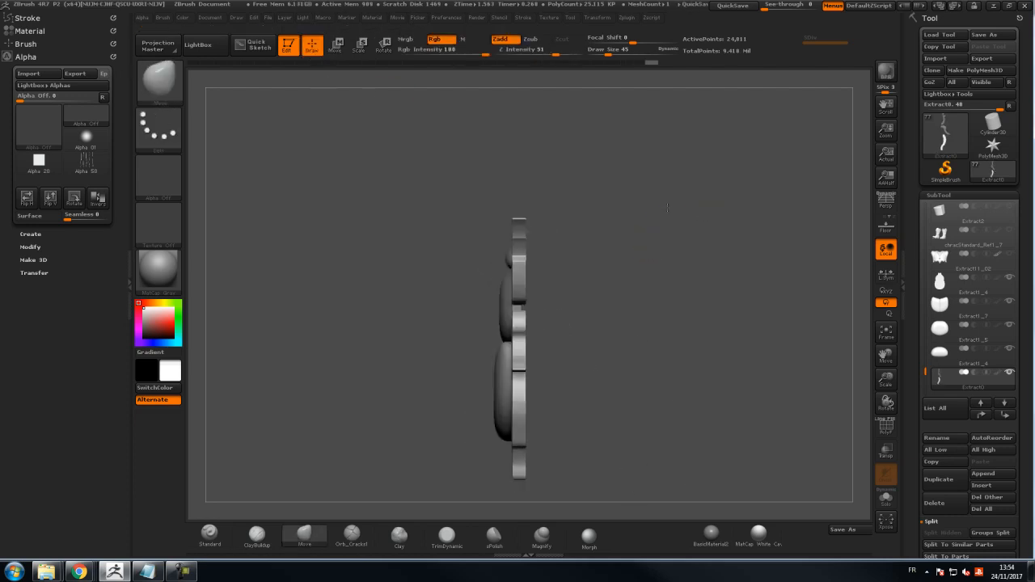
{"action": "mouse_move", "coordinate": [513, 283]}
{"action": "left_mouse_down"}
{"action": "mouse_move", "coordinate": [750, 282]}
{"action": "mouse_move", "coordinate": [637, 280]}
{"action": "left_mouse_up"}
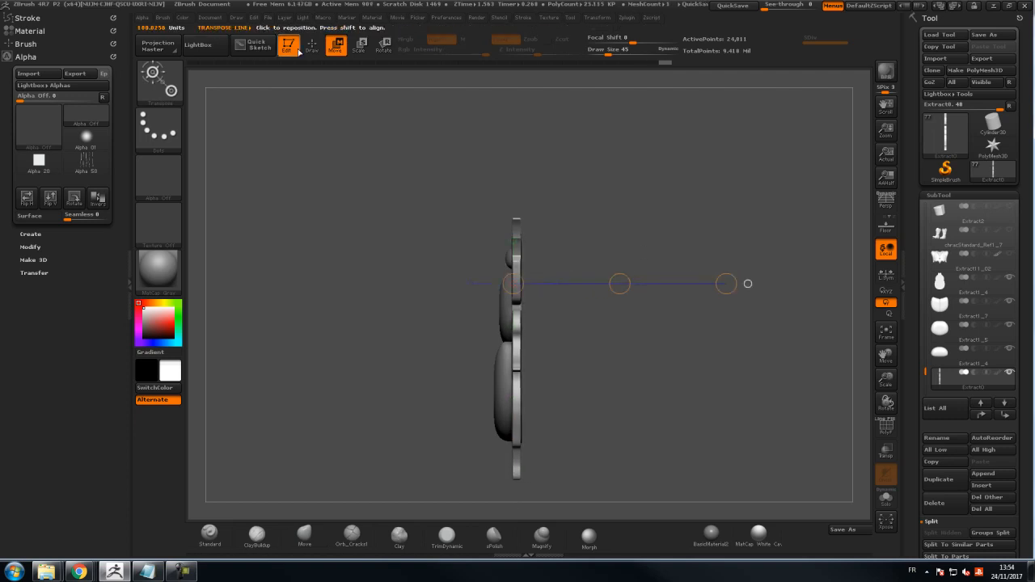
{"action": "left_click", "coordinate": [314, 45]}
Step: Flip the three legs to the beetle's other side with Mirror, and duplicate them symmetrically with Mirror And Weld
{"action": "left_click_drag", "start_coordinate": [549, 212], "coordinate": [657, 202], "text": "shift"}
{"action": "mouse_move", "coordinate": [638, 286]}
{"action": "left_mouse_down", "text": "alt"}
{"action": "mouse_move", "coordinate": [628, 254]}
{"action": "mouse_move", "coordinate": [644, 265]}
{"action": "left_mouse_up", "text": "alt"}
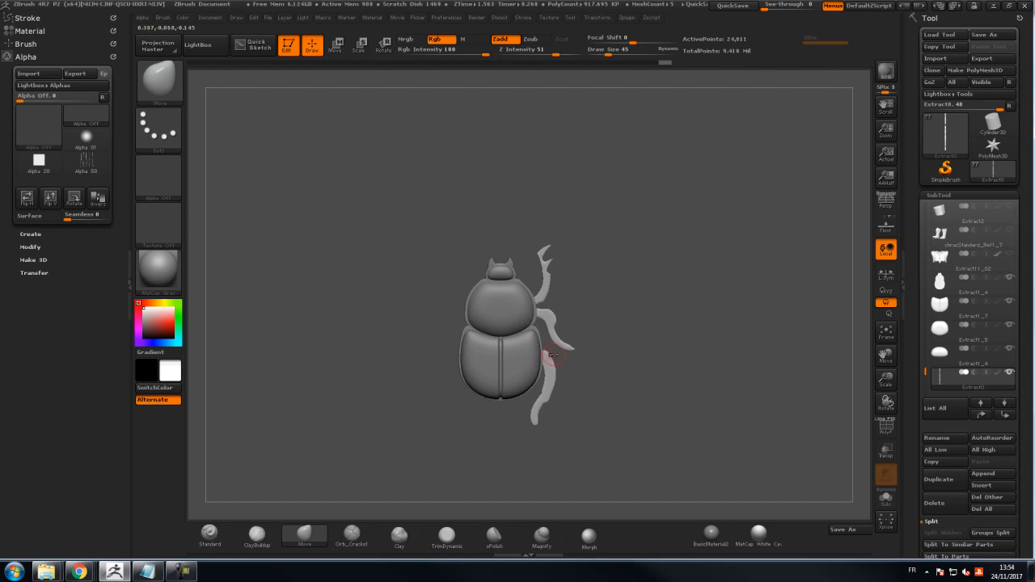
{"action": "left_click_drag", "start_coordinate": [907, 362], "coordinate": [929, 224]}
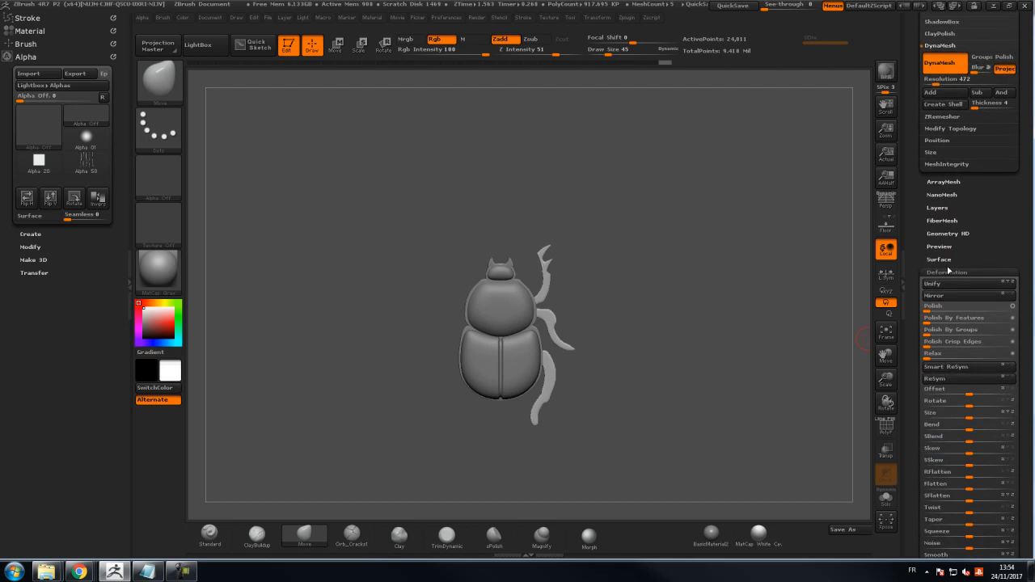
{"action": "left_click", "coordinate": [954, 299]}
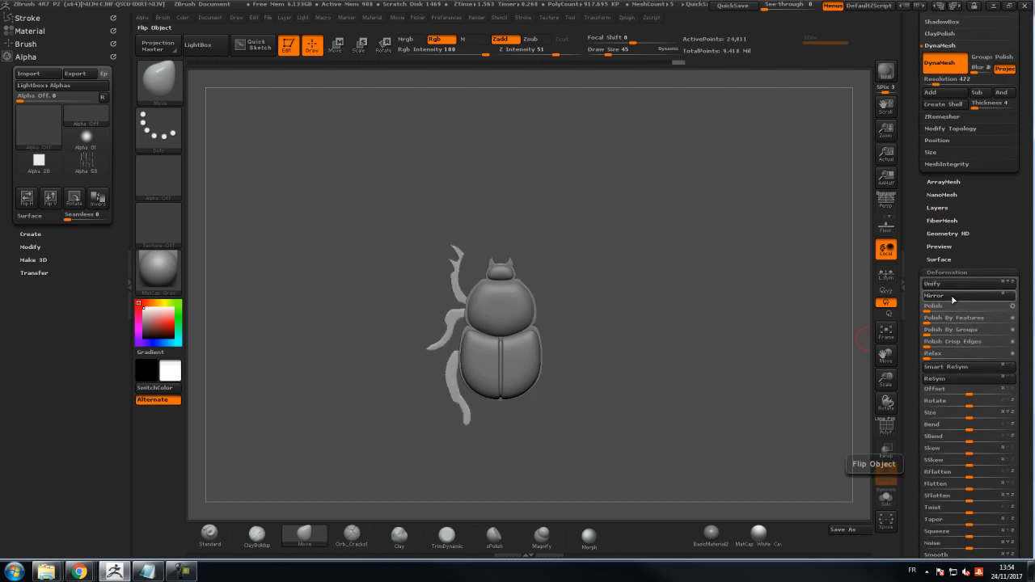
{"action": "left_click", "coordinate": [954, 129]}
{"action": "left_click", "coordinate": [951, 105]}
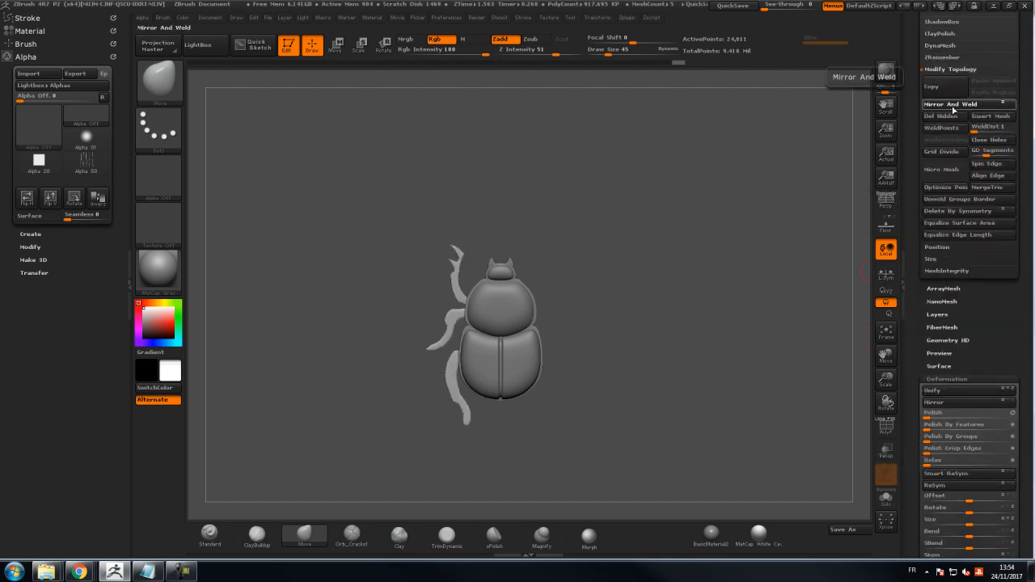
{"action": "mouse_move", "coordinate": [635, 201]}
{"action": "left_mouse_down"}
{"action": "mouse_move", "coordinate": [752, 208]}
{"action": "mouse_move", "coordinate": [632, 213]}
{"action": "mouse_move", "coordinate": [664, 191]}
{"action": "left_mouse_up"}
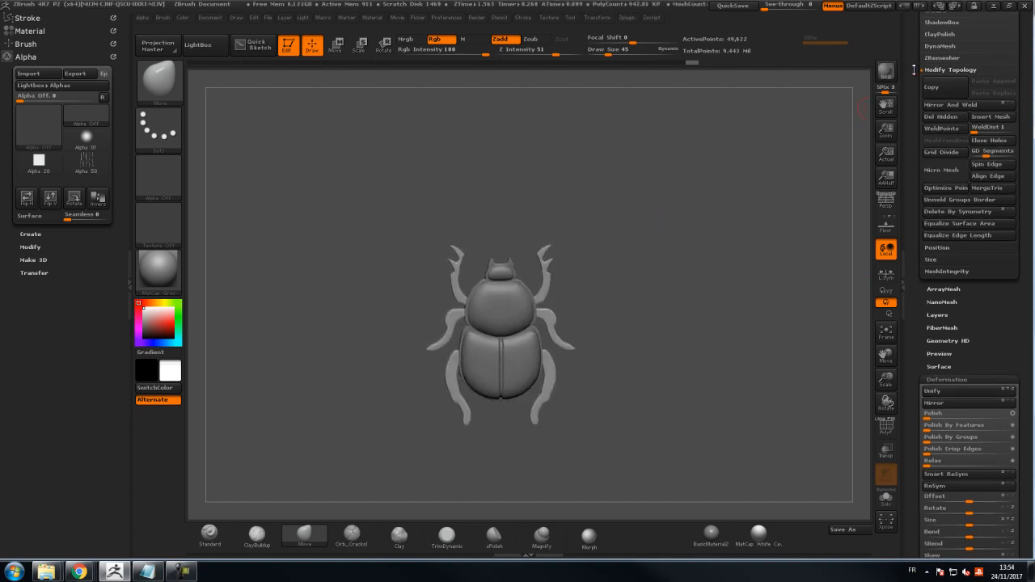
Step: Select the beetle's base subtool and merge it down with the shells, head and legs into one subtool
{"action": "scroll", "coordinate": [919, 67], "scroll_direction": "up", "scroll_amount": 10}
{"action": "left_click", "coordinate": [947, 211]}
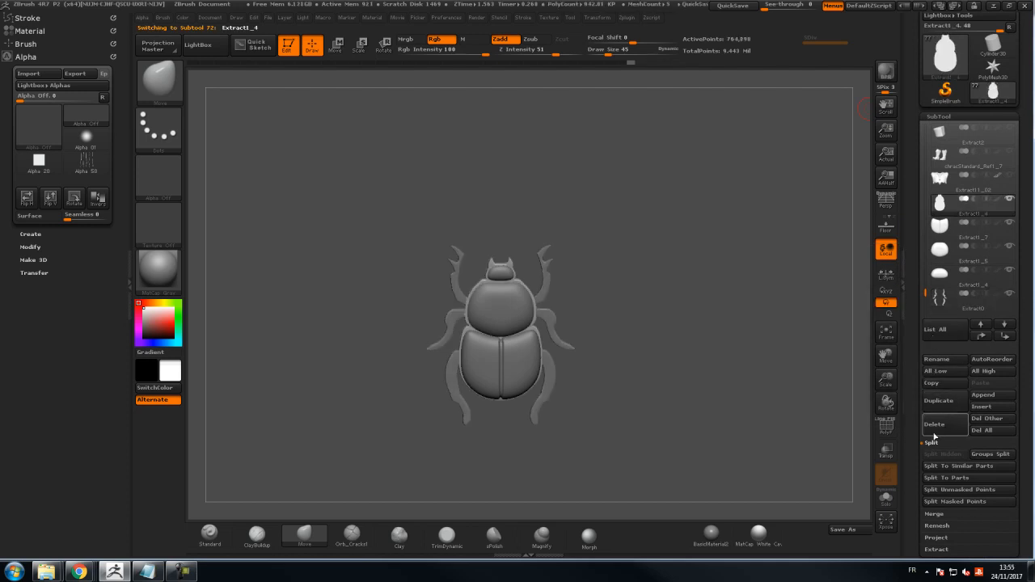
{"action": "left_click", "coordinate": [934, 515]}
{"action": "left_click", "coordinate": [940, 467]}
{"action": "left_click", "coordinate": [941, 467]}
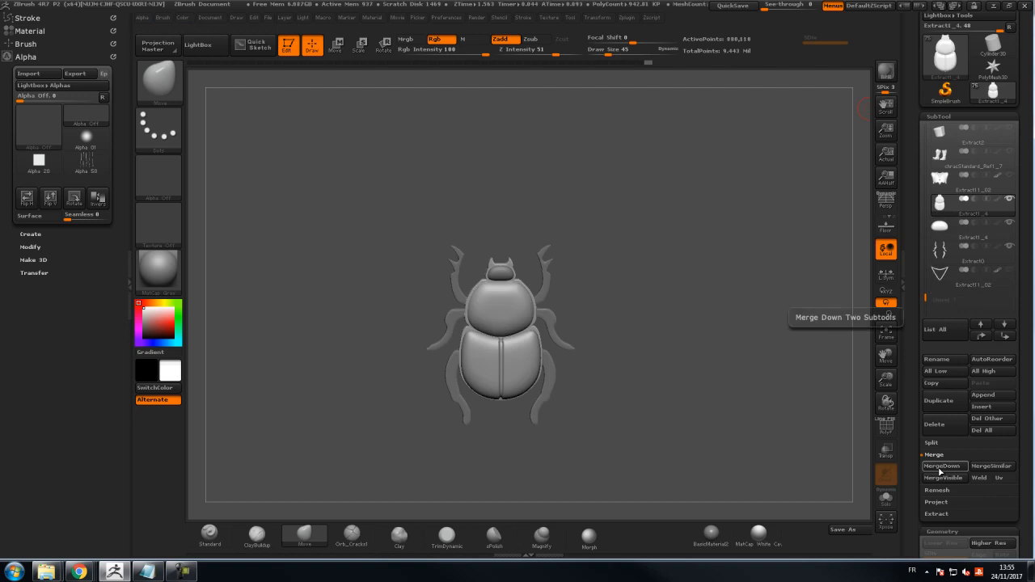
{"action": "left_click", "coordinate": [941, 467]}
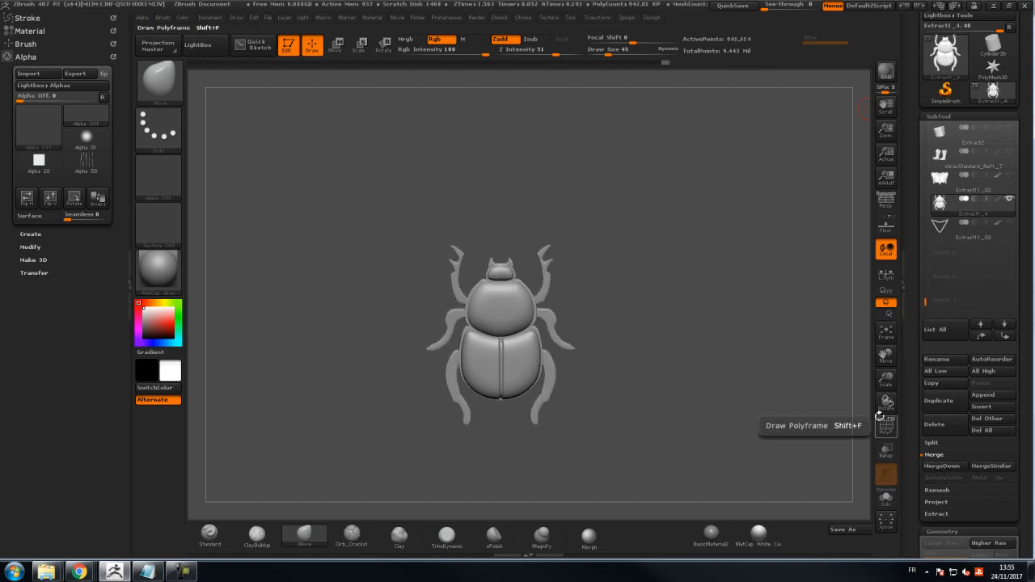
Step: Clip the ends of the rear legs with ClipCurve so they taper to curved points
{"action": "mouse_move", "coordinate": [610, 348]}
{"action": "left_mouse_down", "text": "alt"}
{"action": "mouse_move", "coordinate": [607, 413]}
{"action": "mouse_move", "coordinate": [632, 351]}
{"action": "left_mouse_up", "text": "alt"}
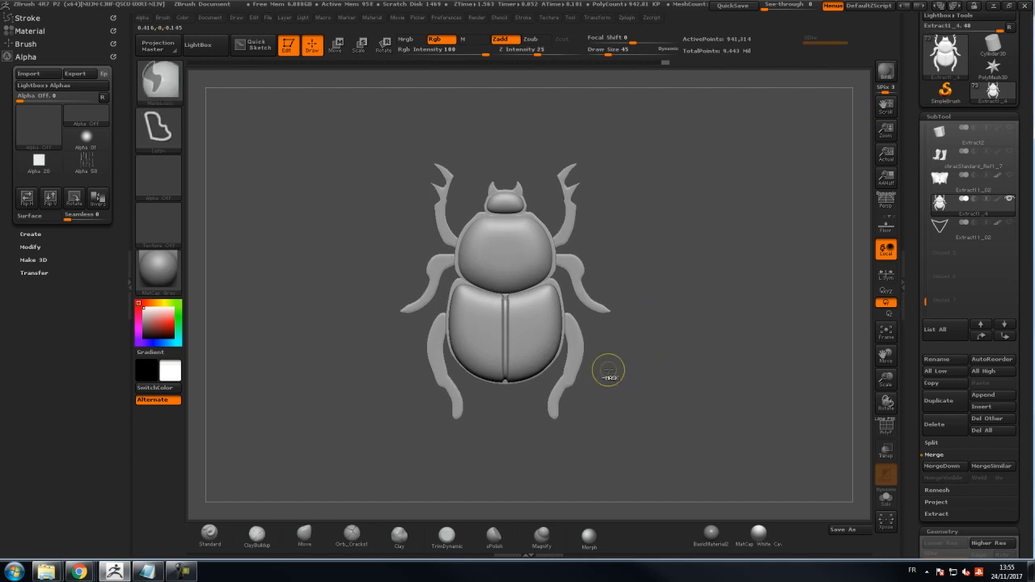
{"action": "key", "text": "ctrl+shift"}
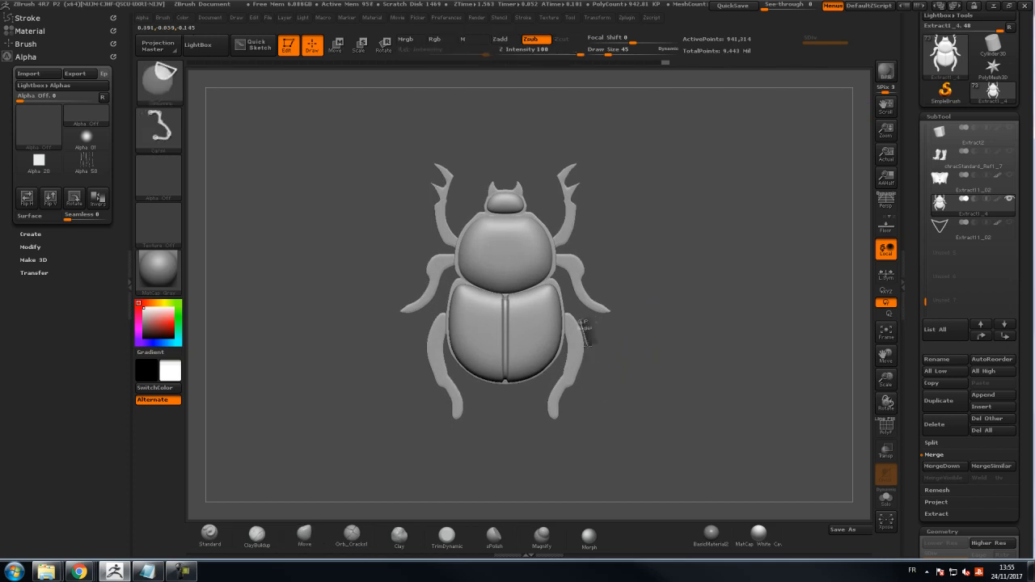
{"action": "left_click_drag", "start_coordinate": [571, 390], "coordinate": [572, 388], "text": "ctrl+shift"}
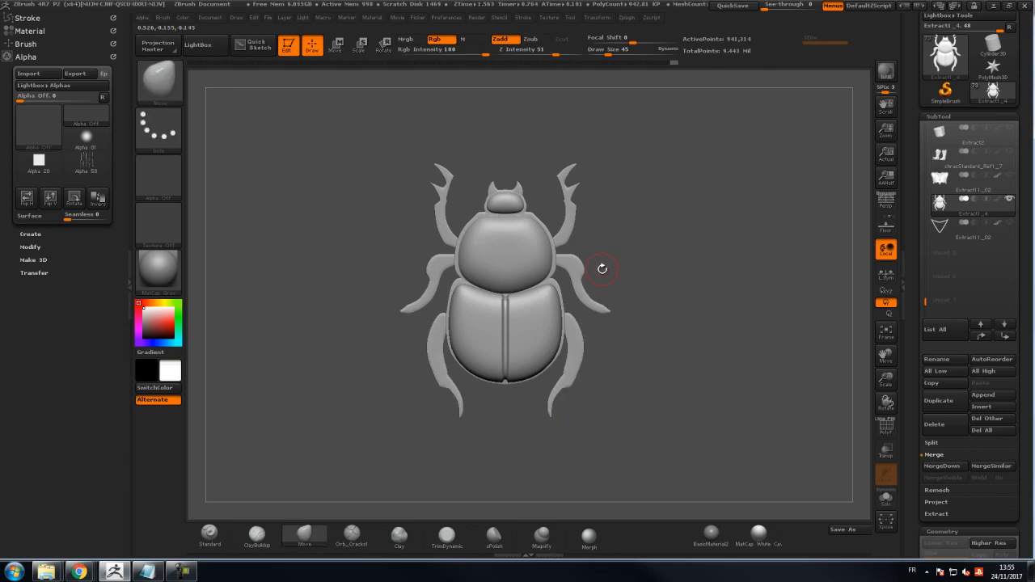
Step: Quick-save the project and reshape the middle legs using the Move brush at draw size 89
{"action": "left_click_drag", "start_coordinate": [803, 259], "coordinate": [757, 253], "text": "alt"}
{"action": "key", "text": "ctrl+s"}
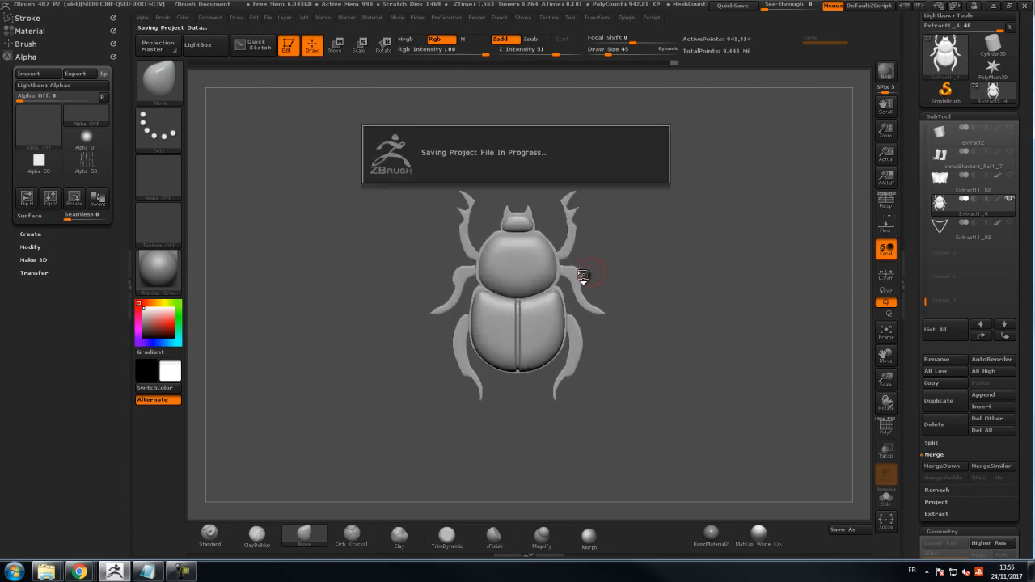
{"action": "key", "text": "s"}
{"action": "left_click", "coordinate": [589, 273]}
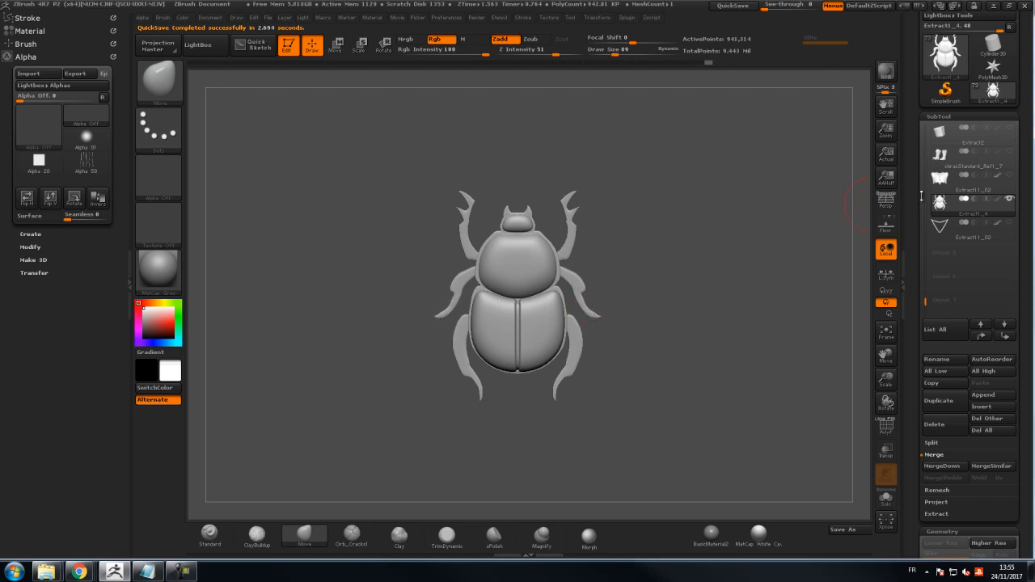
Step: Make the boots and all other character subtools visible again around the beetle
{"action": "left_click_drag", "start_coordinate": [909, 179], "coordinate": [914, 244]}
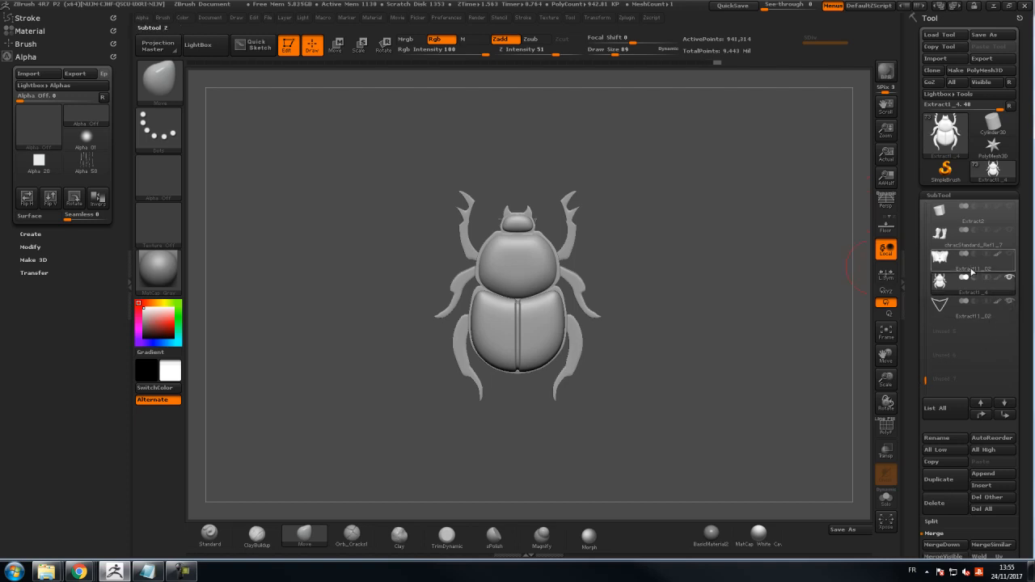
{"action": "left_click", "coordinate": [1009, 232]}
{"action": "left_click_drag", "start_coordinate": [925, 379], "coordinate": [920, 370]}
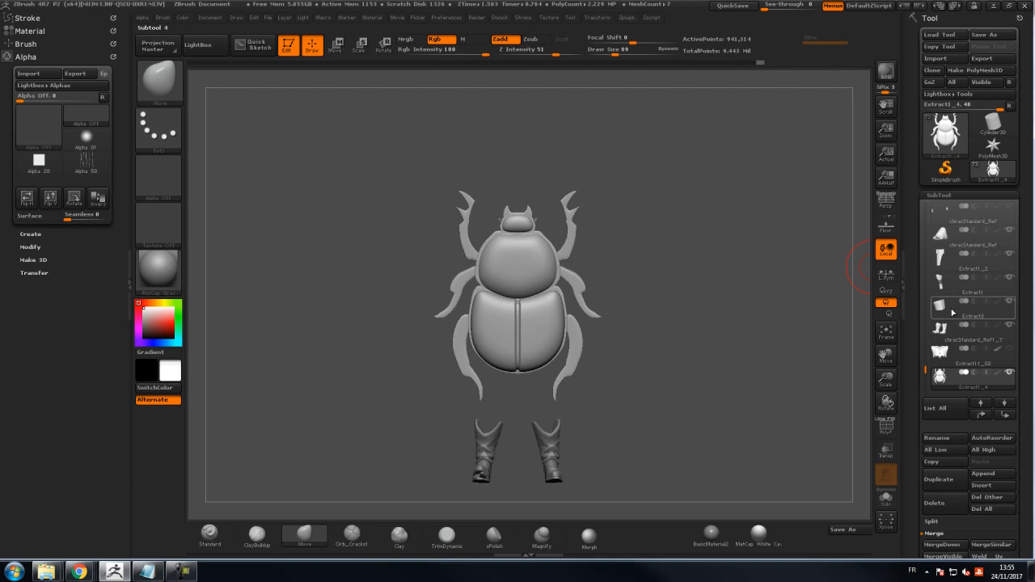
{"action": "left_click_drag", "start_coordinate": [924, 370], "coordinate": [922, 353]}
{"action": "left_click", "coordinate": [1010, 349]}
{"action": "left_click", "coordinate": [1011, 327]}
{"action": "left_click", "coordinate": [1010, 302]}
{"action": "left_click", "coordinate": [1010, 279]}
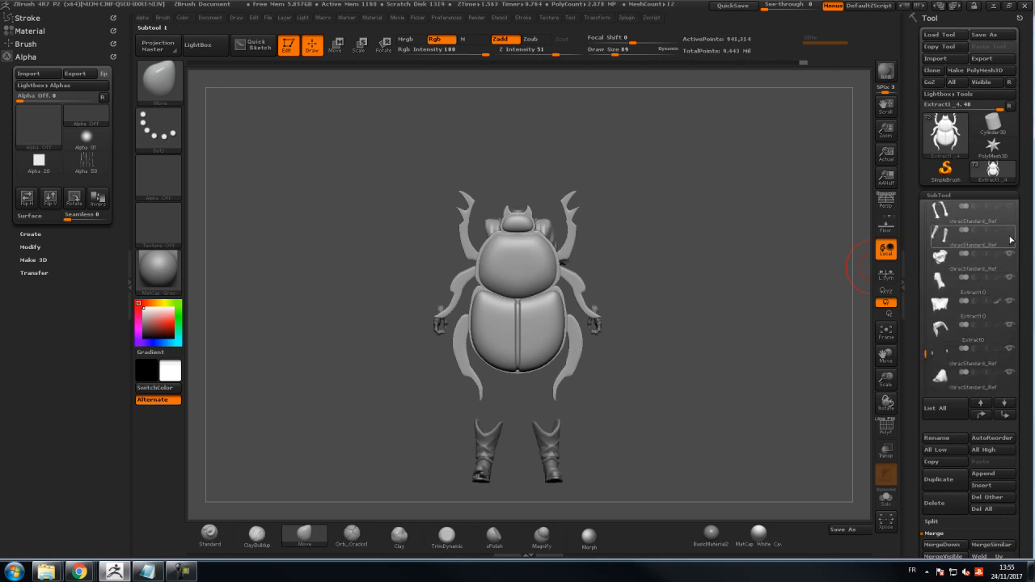
{"action": "left_click", "coordinate": [966, 234]}
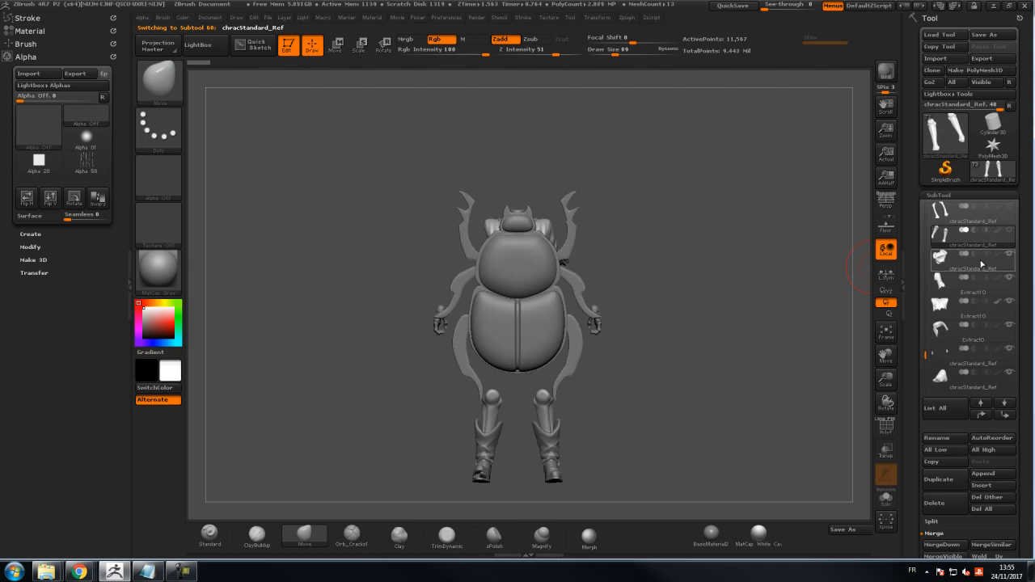
{"action": "left_click", "coordinate": [1011, 209]}
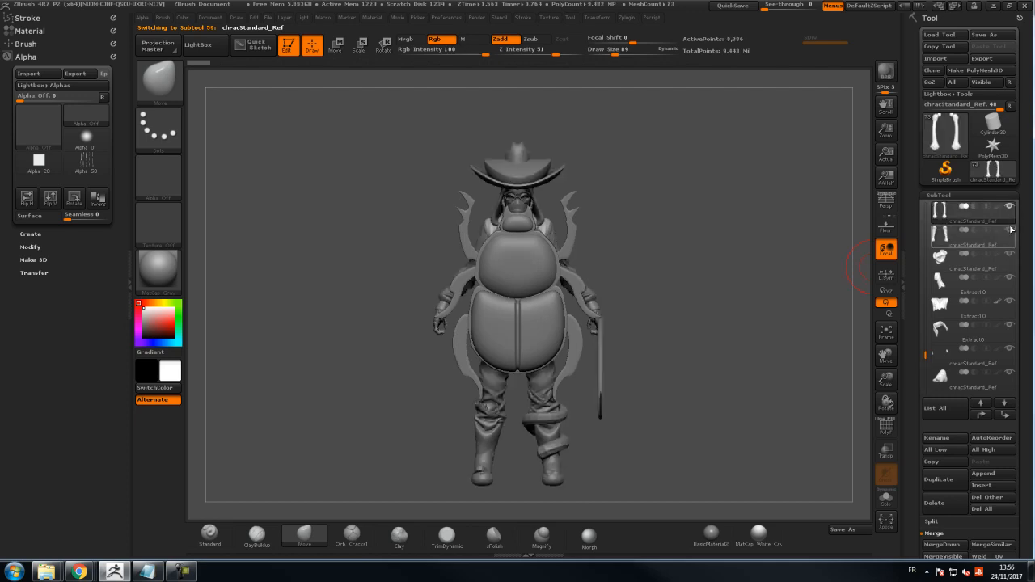
Step: Hide the unneeded bone, foot, spare body and sphere subtools in the first part of the subtool list
{"action": "left_click", "coordinate": [1005, 234]}
{"action": "left_click_drag", "start_coordinate": [926, 355], "coordinate": [921, 194]}
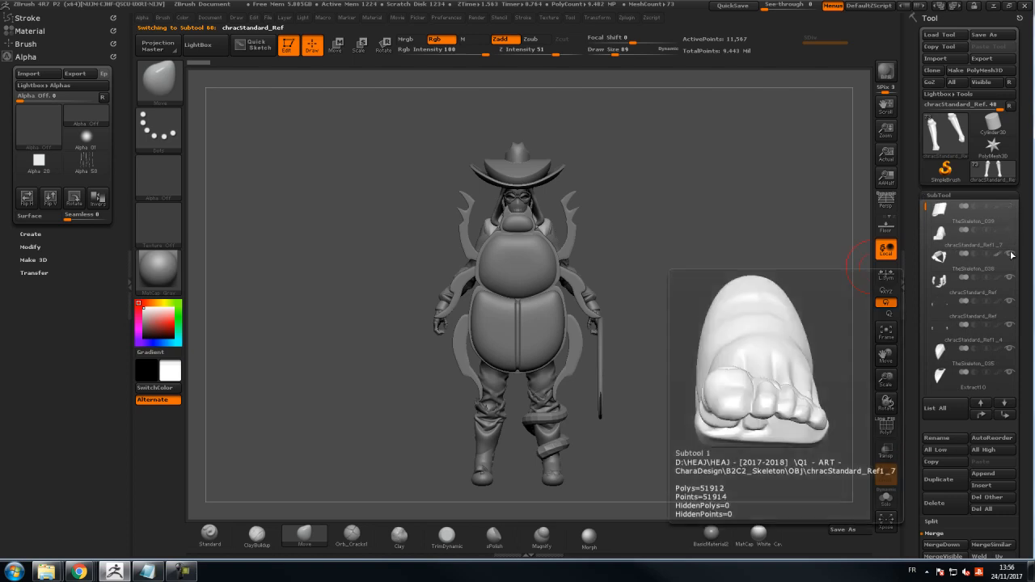
{"action": "left_click", "coordinate": [1007, 285]}
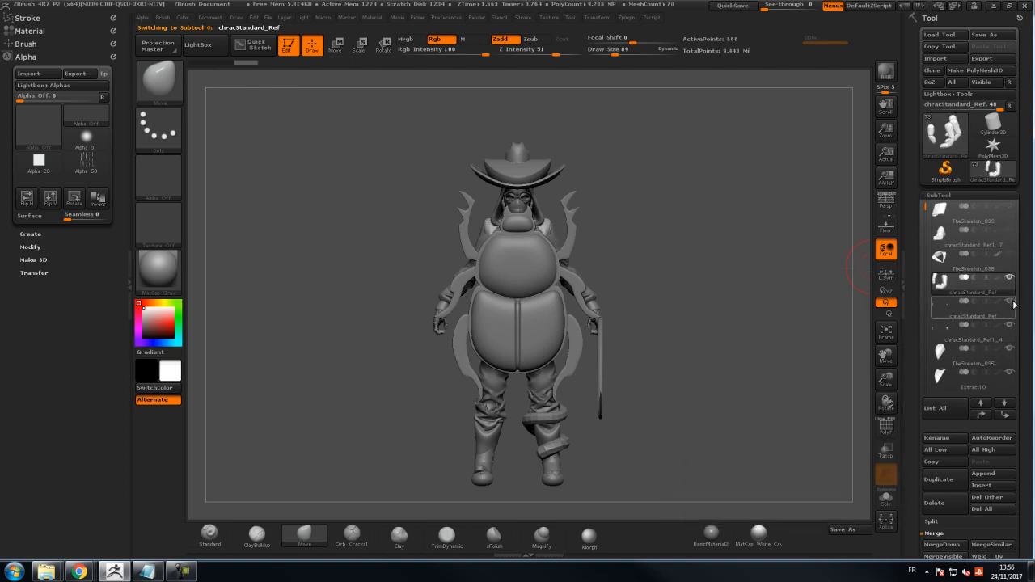
{"action": "left_click", "coordinate": [958, 325]}
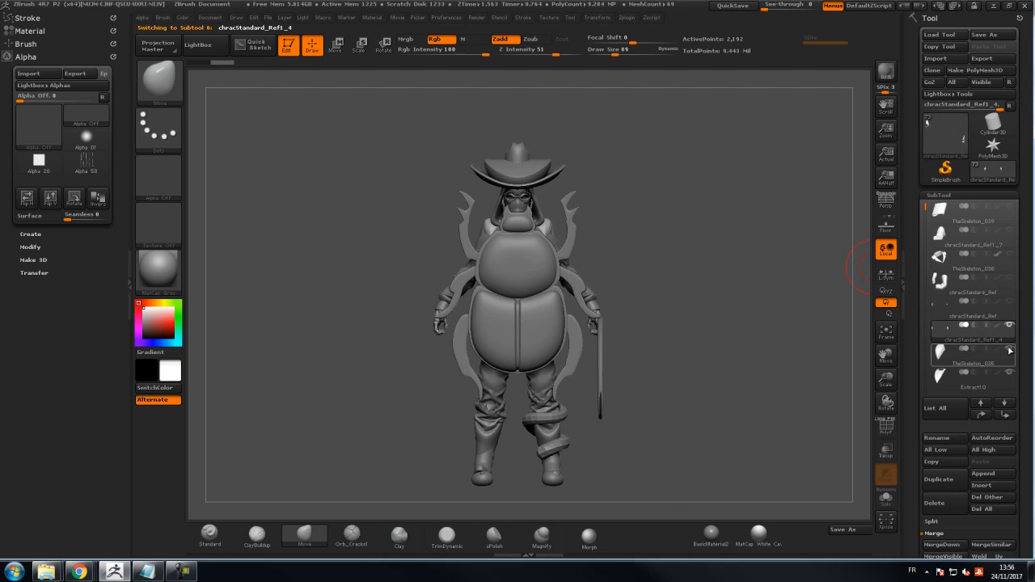
{"action": "scroll", "coordinate": [925, 208], "scroll_direction": "down", "scroll_amount": 5}
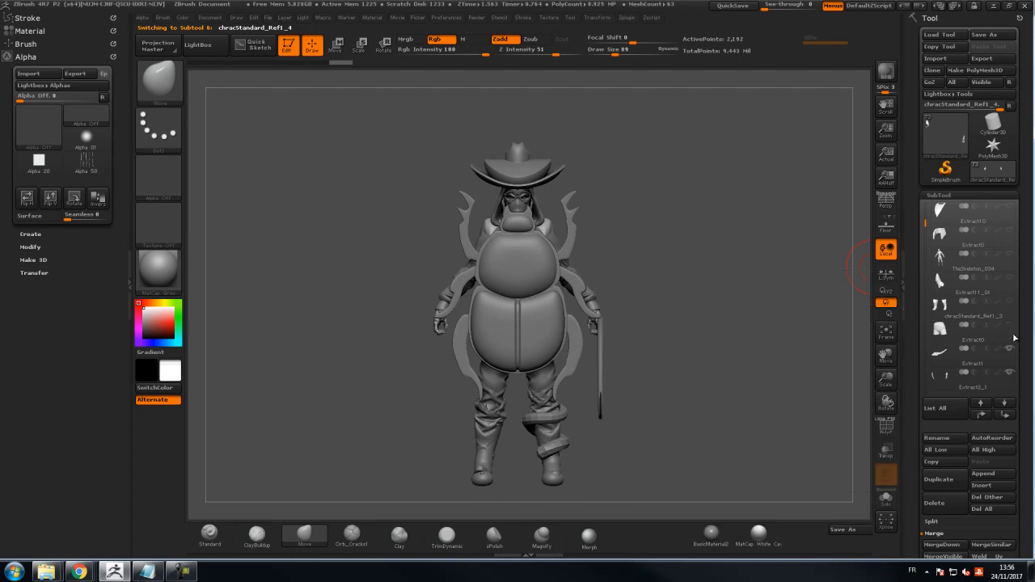
{"action": "scroll", "coordinate": [923, 224], "scroll_direction": "down", "scroll_amount": 5}
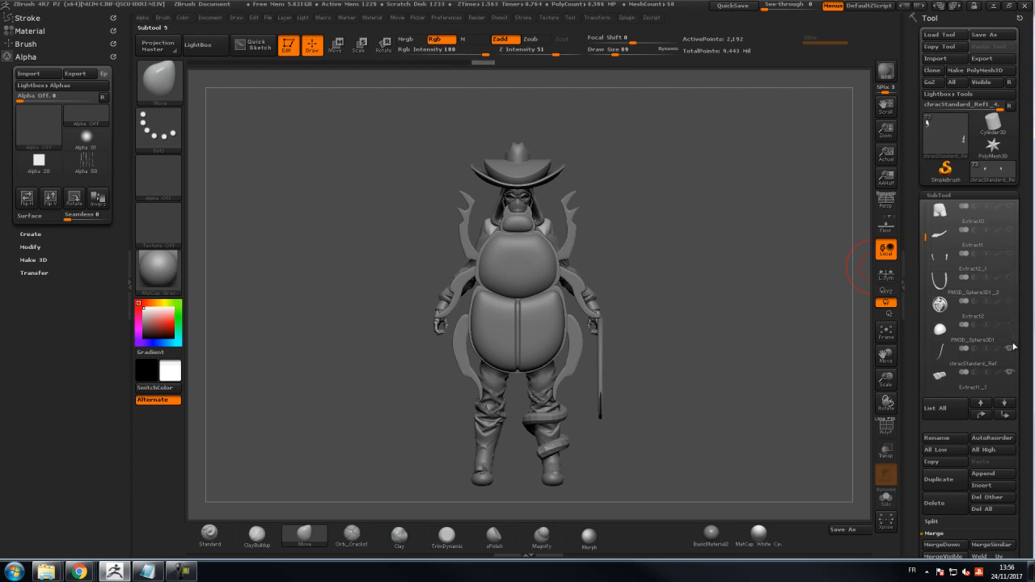
Step: Hide the cane, glasses, spare rib cages, spine, cord and duplicate clothing subtools further down the subtool list
{"action": "left_click_drag", "start_coordinate": [924, 233], "coordinate": [924, 249]}
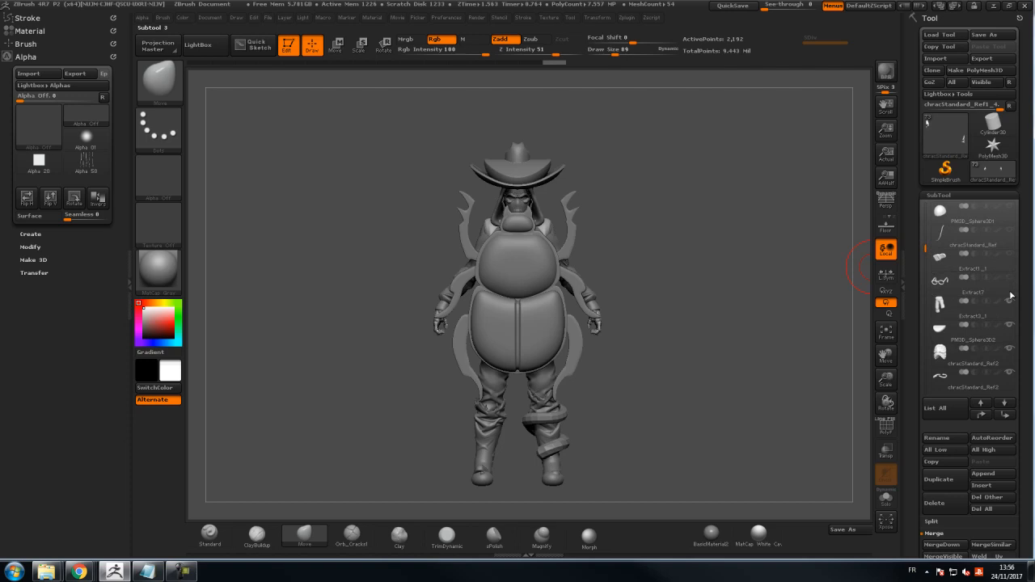
{"action": "left_click_drag", "start_coordinate": [924, 249], "coordinate": [924, 262]}
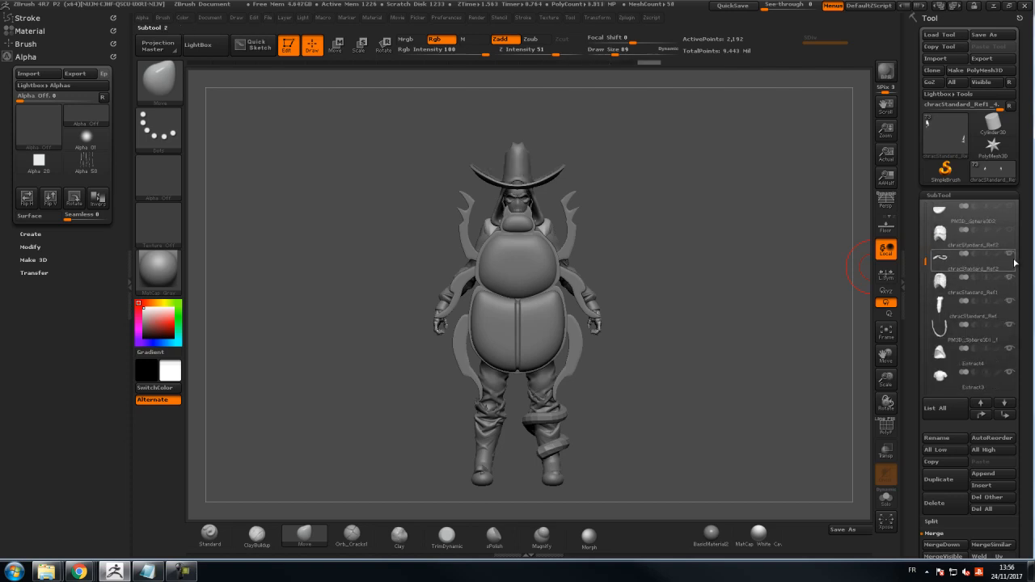
{"action": "mouse_move", "coordinate": [1012, 257]}
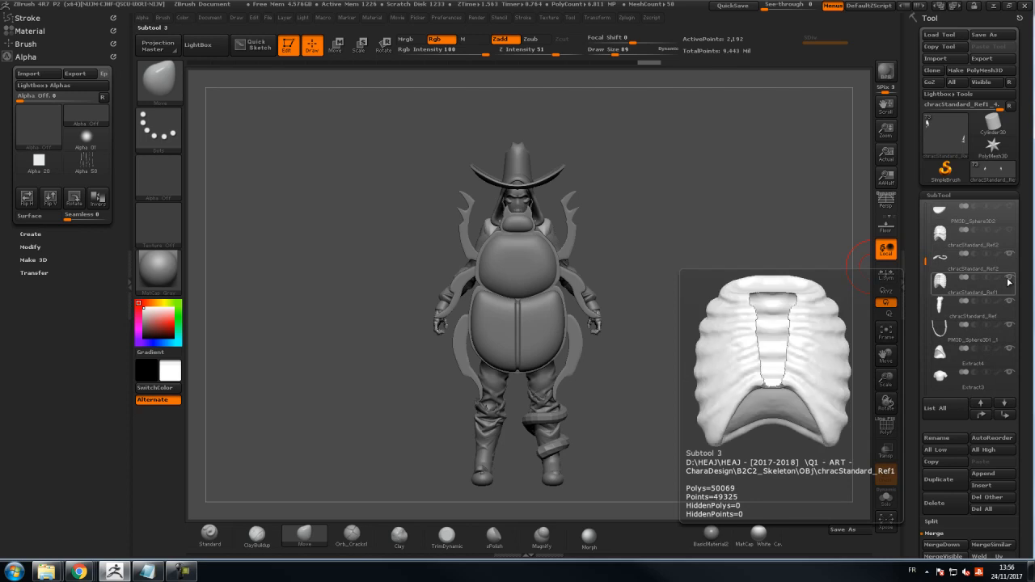
{"action": "mouse_move", "coordinate": [1012, 304]}
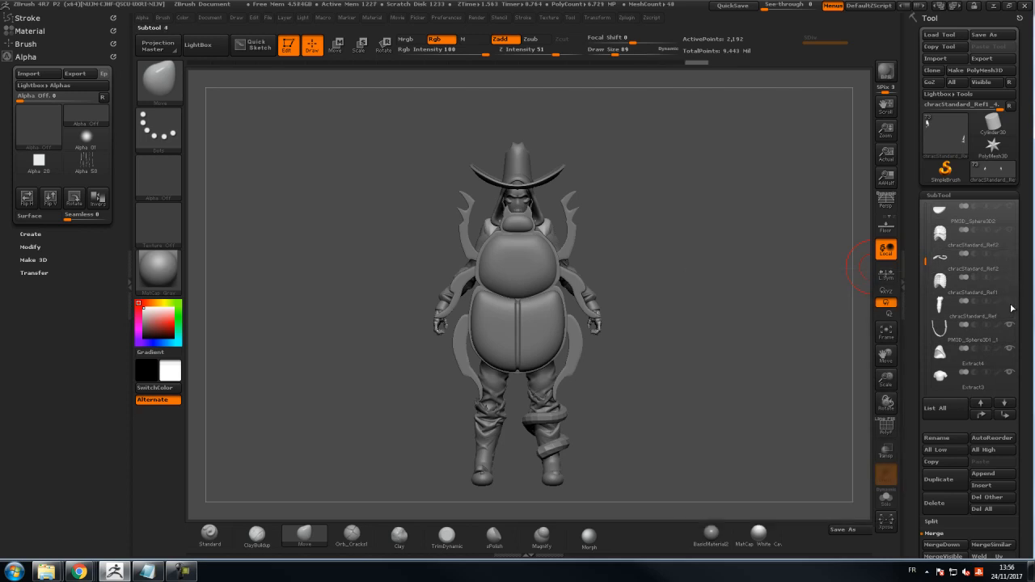
{"action": "left_click_drag", "start_coordinate": [925, 261], "coordinate": [926, 274]}
{"action": "mouse_move", "coordinate": [1011, 321]}
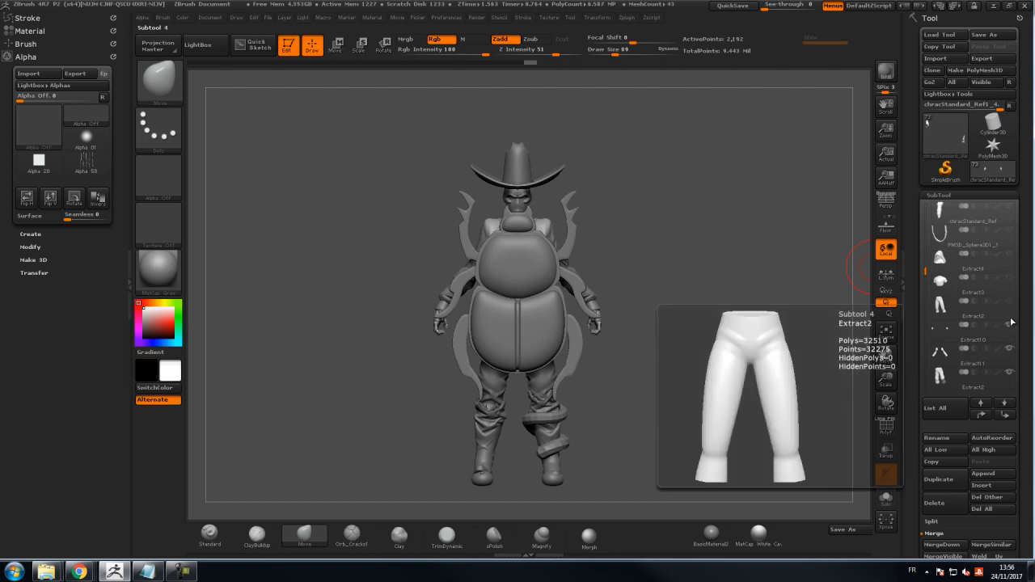
{"action": "mouse_move", "coordinate": [1010, 351]}
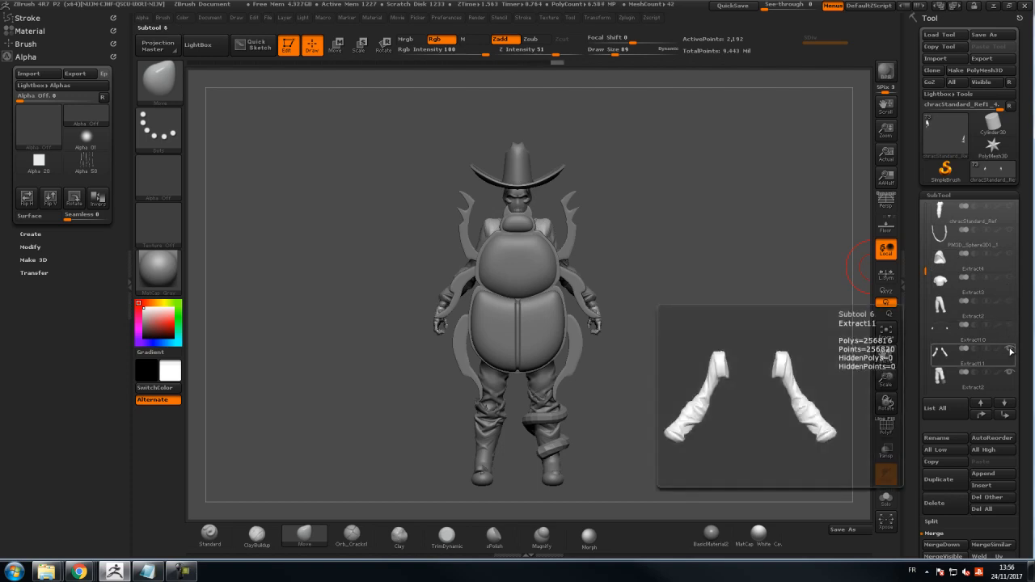
{"action": "left_click_drag", "start_coordinate": [925, 270], "coordinate": [924, 283]}
Step: Hide the spare skull, both full bodies, wrapped snake, leg pieces and leftover extracts, keeping the torn shirt parts visible
{"action": "mouse_move", "coordinate": [941, 280]}
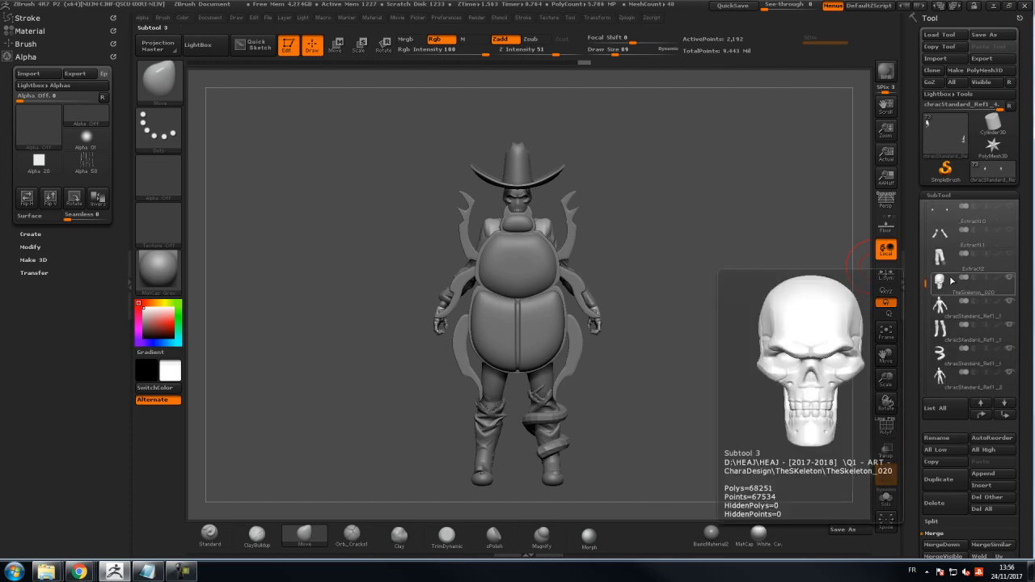
{"action": "left_click", "coordinate": [1011, 328]}
{"action": "left_click", "coordinate": [1010, 350]}
{"action": "left_click_drag", "start_coordinate": [925, 283], "coordinate": [925, 293]}
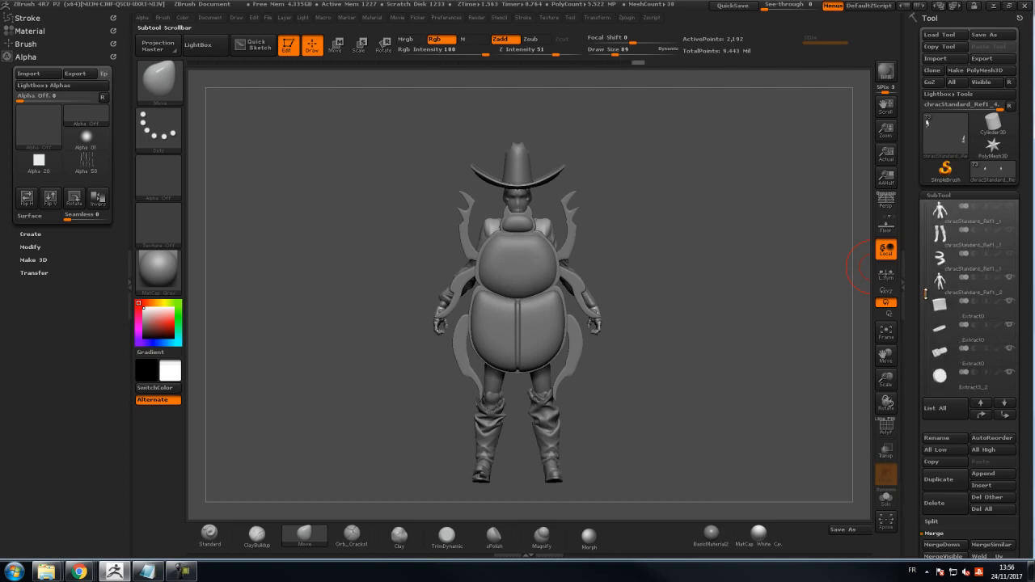
{"action": "left_click", "coordinate": [1010, 279]}
{"action": "left_click", "coordinate": [1009, 303]}
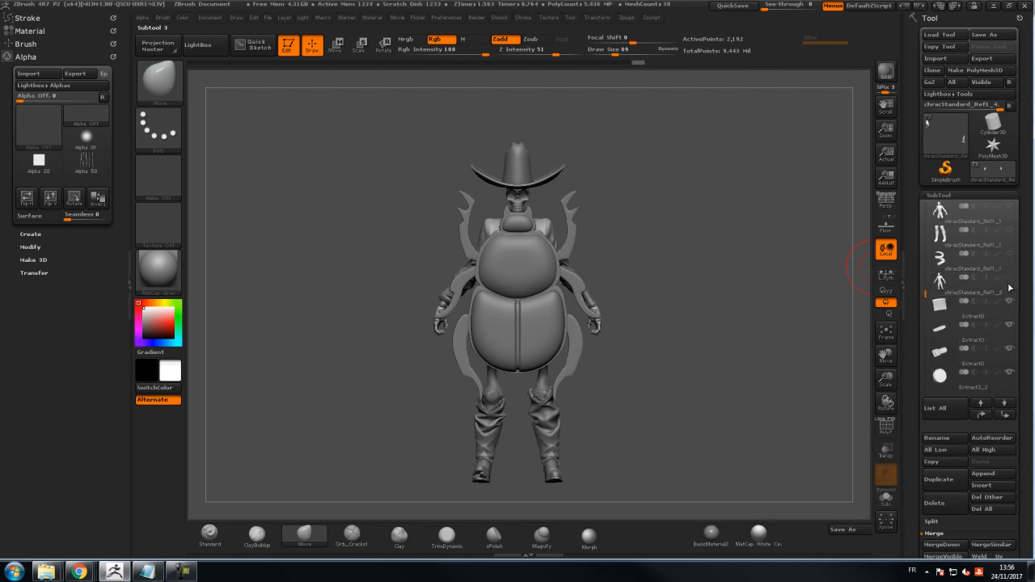
{"action": "left_click", "coordinate": [1011, 329]}
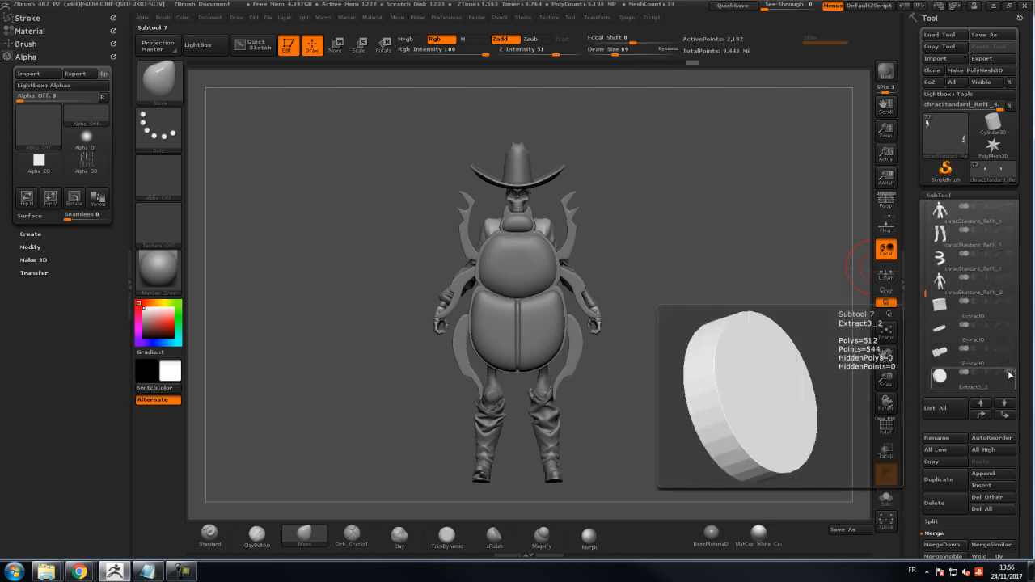
{"action": "left_click_drag", "start_coordinate": [925, 285], "coordinate": [925, 309]}
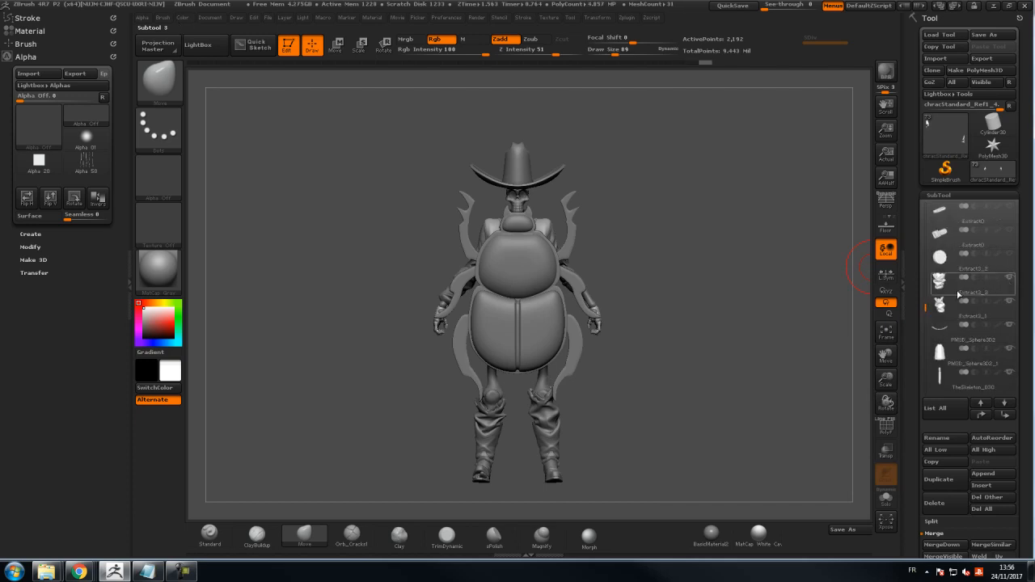
{"action": "mouse_move", "coordinate": [1009, 282]}
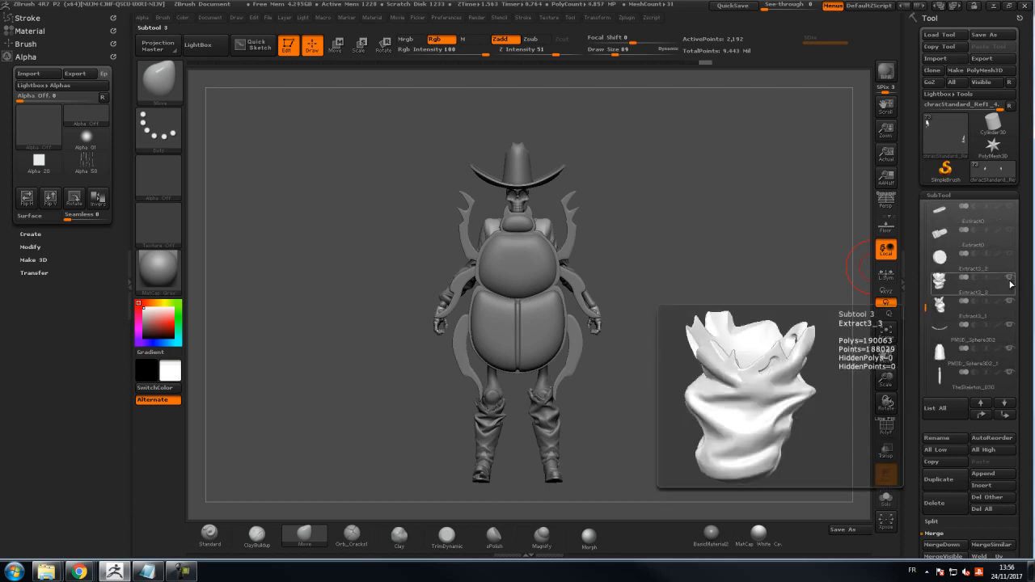
{"action": "mouse_move", "coordinate": [999, 325]}
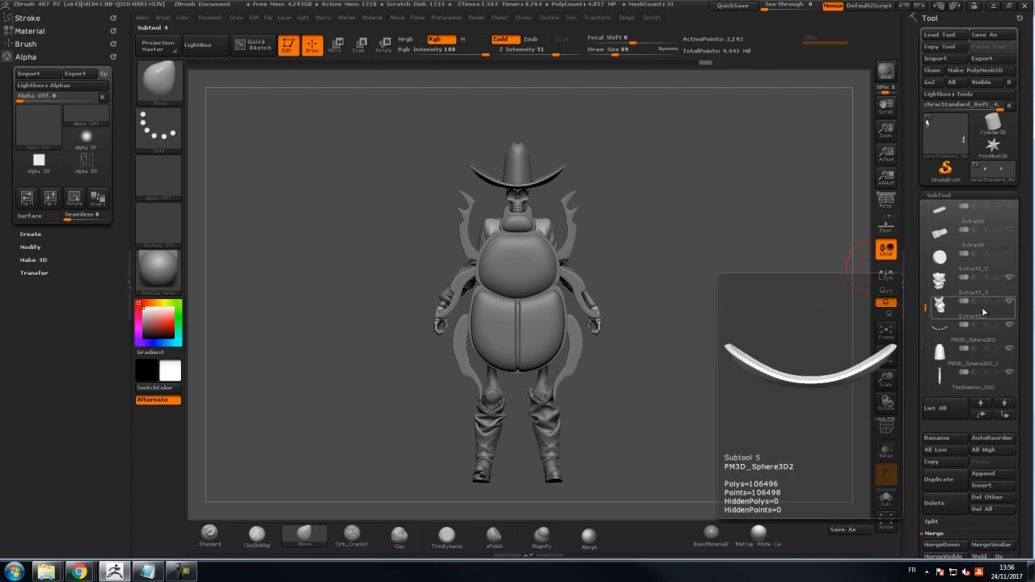
{"action": "mouse_move", "coordinate": [946, 272]}
Step: Select the beetle subtool Extract1_4 and scale it down to a small ornament at chest height
{"action": "left_click_drag", "start_coordinate": [756, 289], "coordinate": [809, 287]}
{"action": "left_click_drag", "start_coordinate": [924, 307], "coordinate": [925, 379]}
{"action": "left_click", "coordinate": [954, 305]}
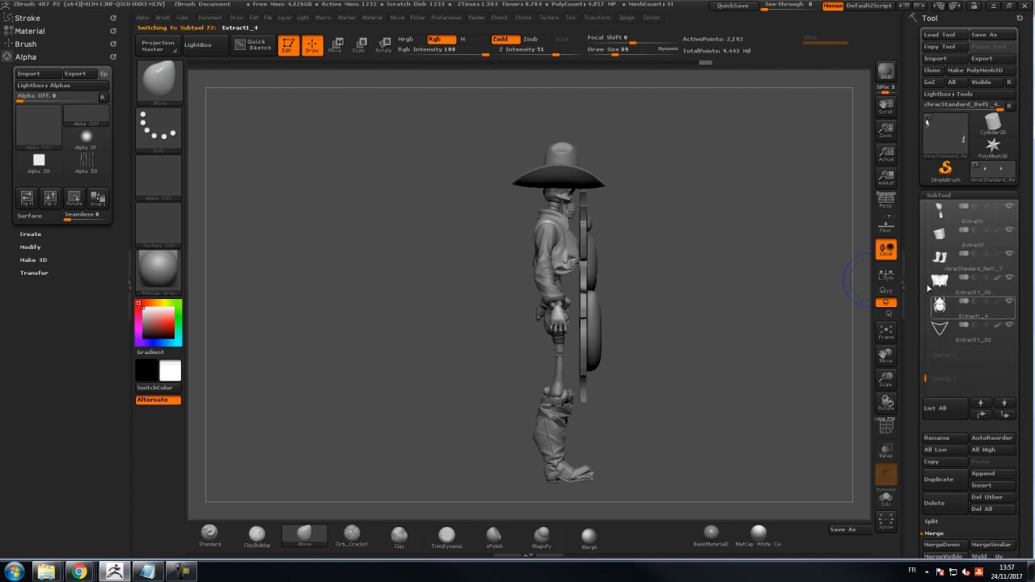
{"action": "left_click", "coordinate": [360, 46]}
{"action": "left_click_drag", "start_coordinate": [694, 174], "coordinate": [636, 188], "text": "shift"}
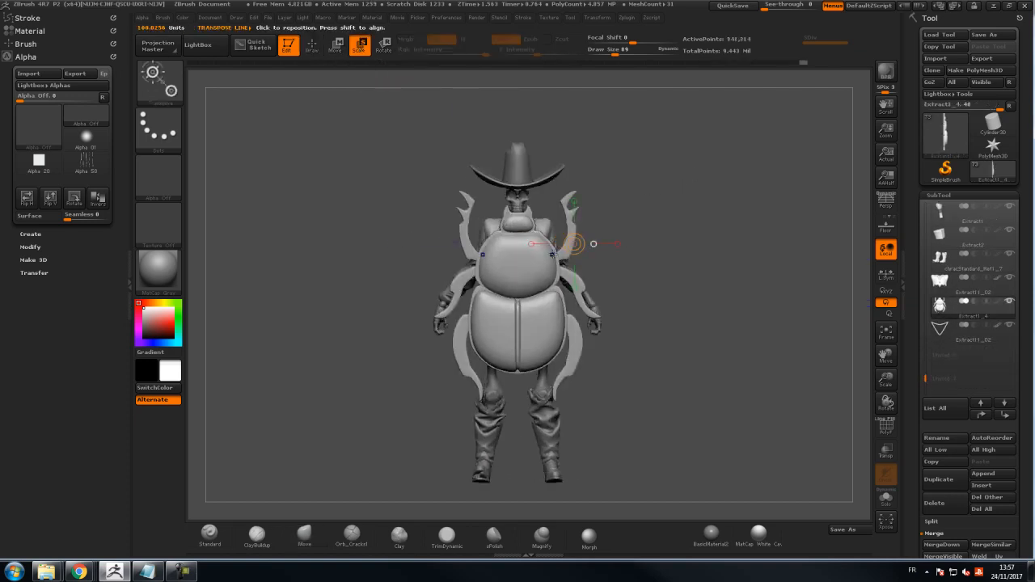
{"action": "mouse_move", "coordinate": [540, 264]}
{"action": "left_mouse_down"}
{"action": "mouse_move", "coordinate": [716, 154]}
{"action": "mouse_move", "coordinate": [627, 212]}
{"action": "left_mouse_up"}
{"action": "left_click_drag", "start_coordinate": [713, 151], "coordinate": [607, 229]}
{"action": "mouse_move", "coordinate": [713, 152]}
{"action": "left_mouse_down"}
{"action": "mouse_move", "coordinate": [570, 255]}
{"action": "mouse_move", "coordinate": [712, 154]}
{"action": "left_mouse_up"}
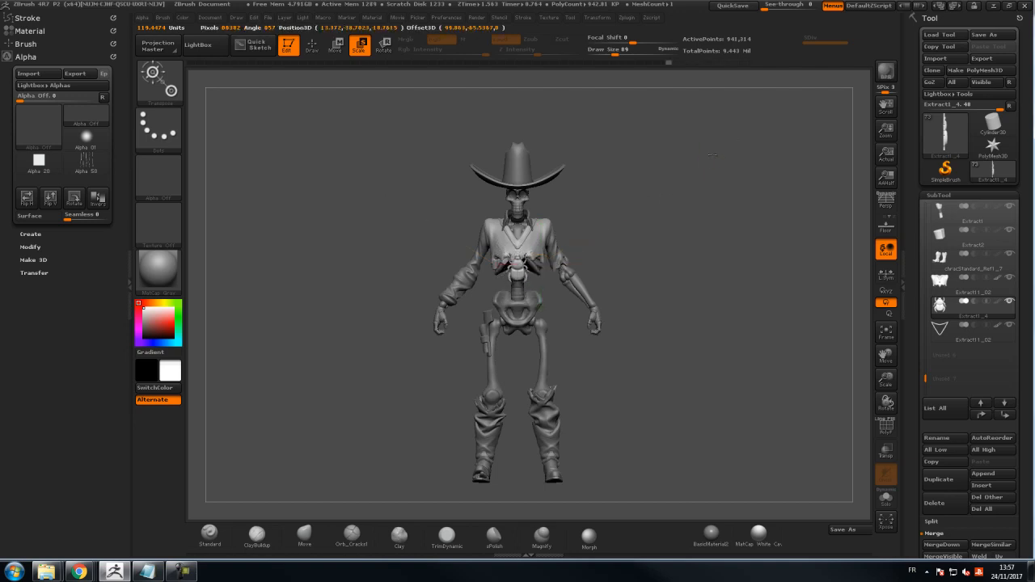
Step: Move the beetle against the front of the shirt's chest and stretch its depth to make it thicker
{"action": "left_click", "coordinate": [336, 47]}
{"action": "left_click_drag", "start_coordinate": [404, 202], "coordinate": [645, 269], "text": "shift"}
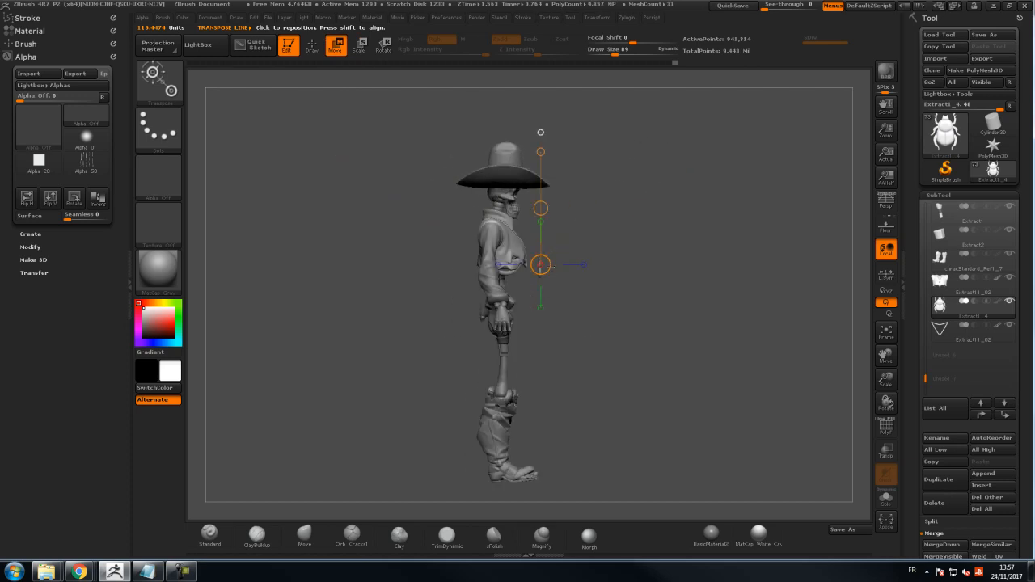
{"action": "left_click_drag", "start_coordinate": [518, 236], "coordinate": [670, 173]}
{"action": "mouse_move", "coordinate": [585, 208]}
{"action": "left_mouse_down"}
{"action": "mouse_move", "coordinate": [573, 198]}
{"action": "mouse_move", "coordinate": [615, 173]}
{"action": "mouse_move", "coordinate": [772, 258]}
{"action": "mouse_move", "coordinate": [758, 261]}
{"action": "left_mouse_up"}
{"action": "left_click_drag", "start_coordinate": [339, 199], "coordinate": [396, 204], "text": "shift"}
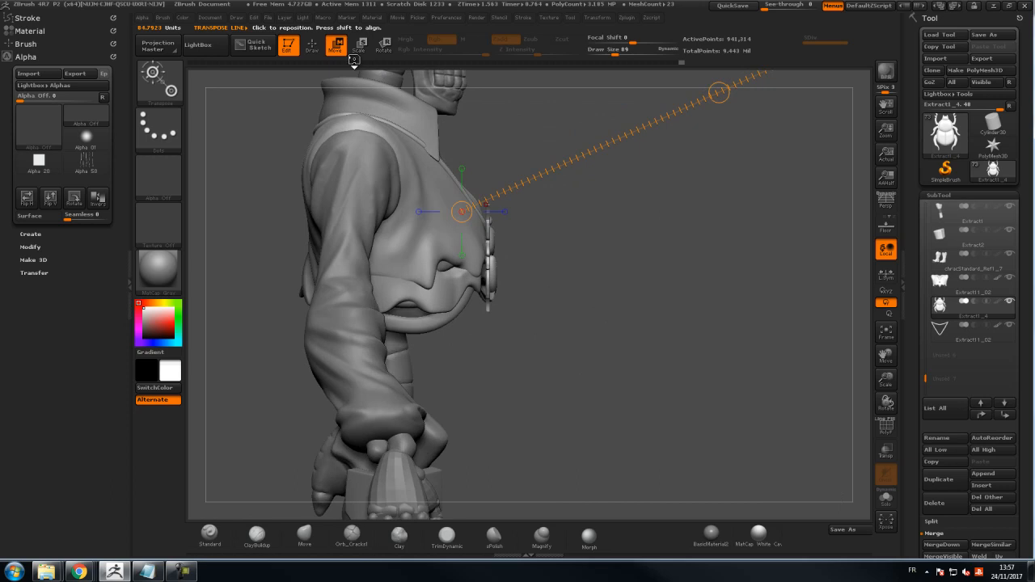
{"action": "left_click_drag", "start_coordinate": [490, 260], "coordinate": [618, 263], "text": "shift"}
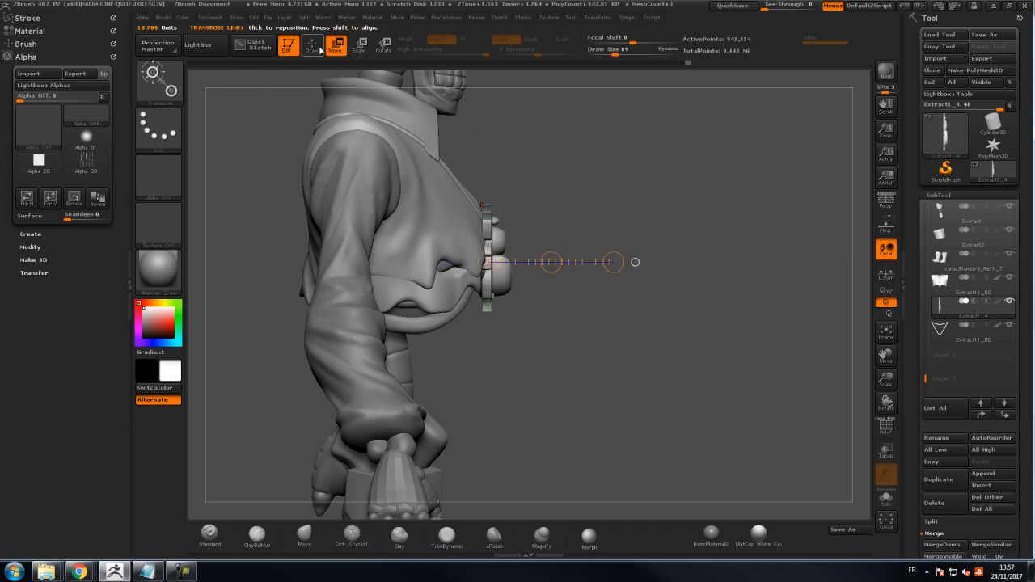
Step: Turn on perspective and inspect the beetle's placement on the chest from several angles
{"action": "left_click_drag", "start_coordinate": [553, 263], "coordinate": [703, 121]}
{"action": "left_click_drag", "start_coordinate": [687, 162], "coordinate": [582, 155]}
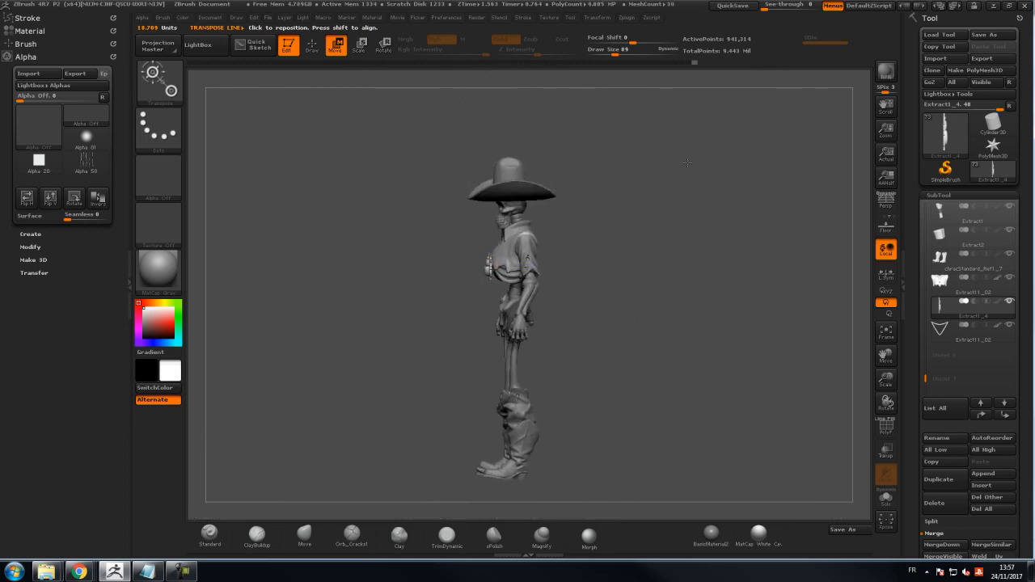
{"action": "left_click_drag", "start_coordinate": [776, 154], "coordinate": [854, 191], "text": "alt"}
{"action": "left_click", "coordinate": [878, 205]}
{"action": "left_click_drag", "start_coordinate": [711, 212], "coordinate": [825, 271]}
{"action": "left_click_drag", "start_coordinate": [435, 268], "coordinate": [439, 269]}
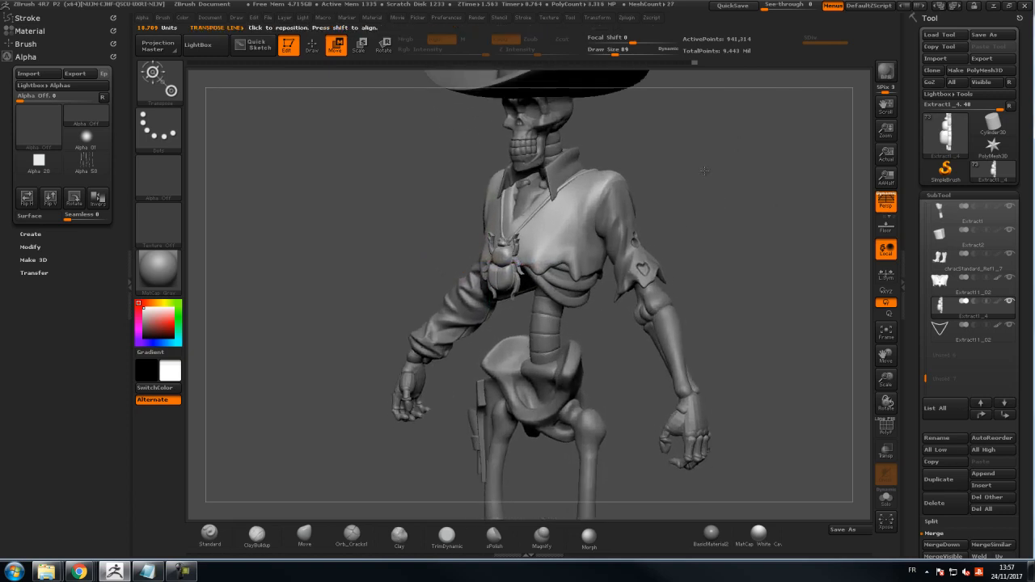
Step: Return to draw mode with the Move brush and frame the whole skeleton cowboy
{"action": "left_click", "coordinate": [312, 49]}
{"action": "left_click", "coordinate": [304, 535]}
{"action": "mouse_move", "coordinate": [720, 185]}
{"action": "left_mouse_down", "text": "shift"}
{"action": "mouse_move", "coordinate": [746, 189]}
{"action": "mouse_move", "coordinate": [722, 198]}
{"action": "left_mouse_up", "text": "shift"}
{"action": "left_click_drag", "start_coordinate": [716, 214], "coordinate": [713, 186]}
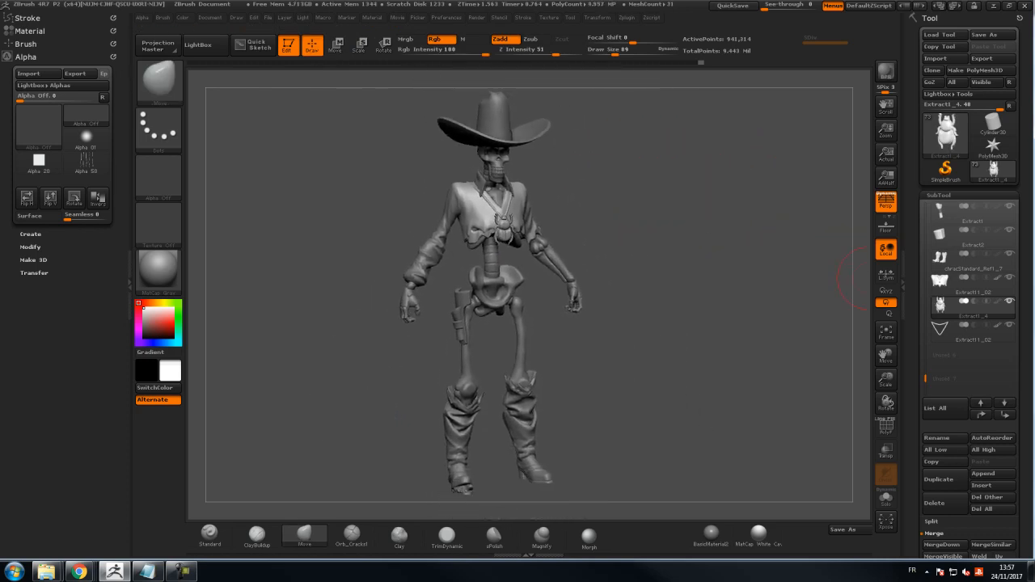